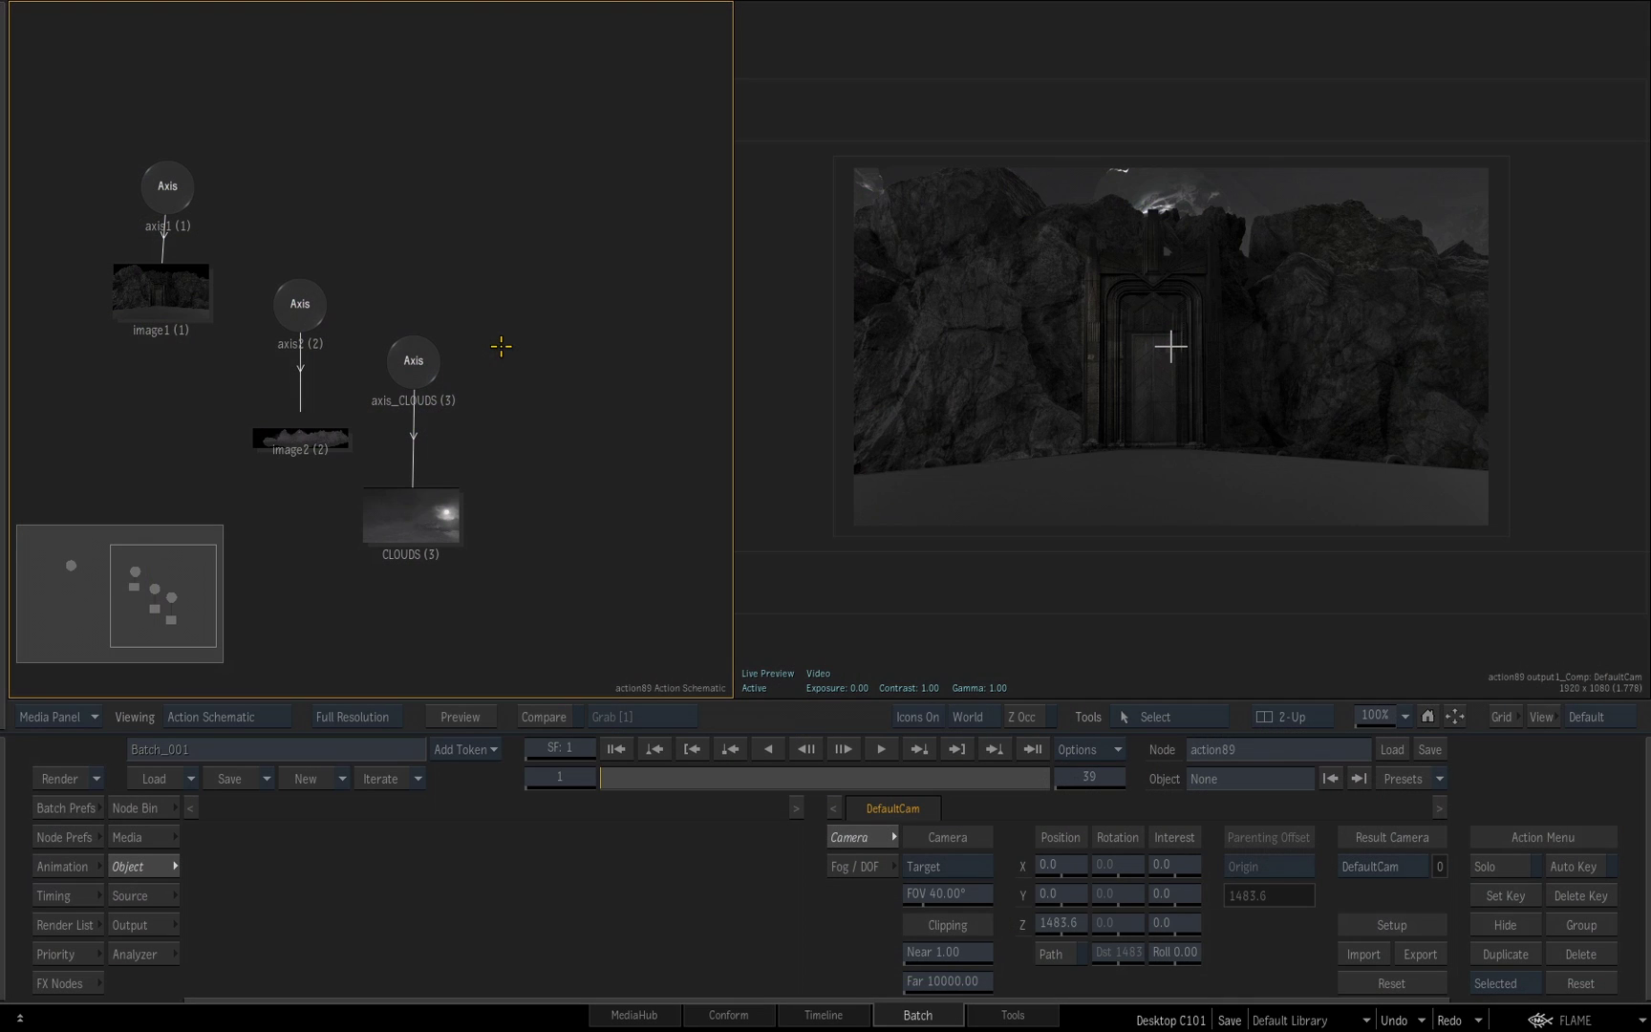
Step: Switch the composite result viewport to the Top view and zoom in around the scene's origin
click(425, 379)
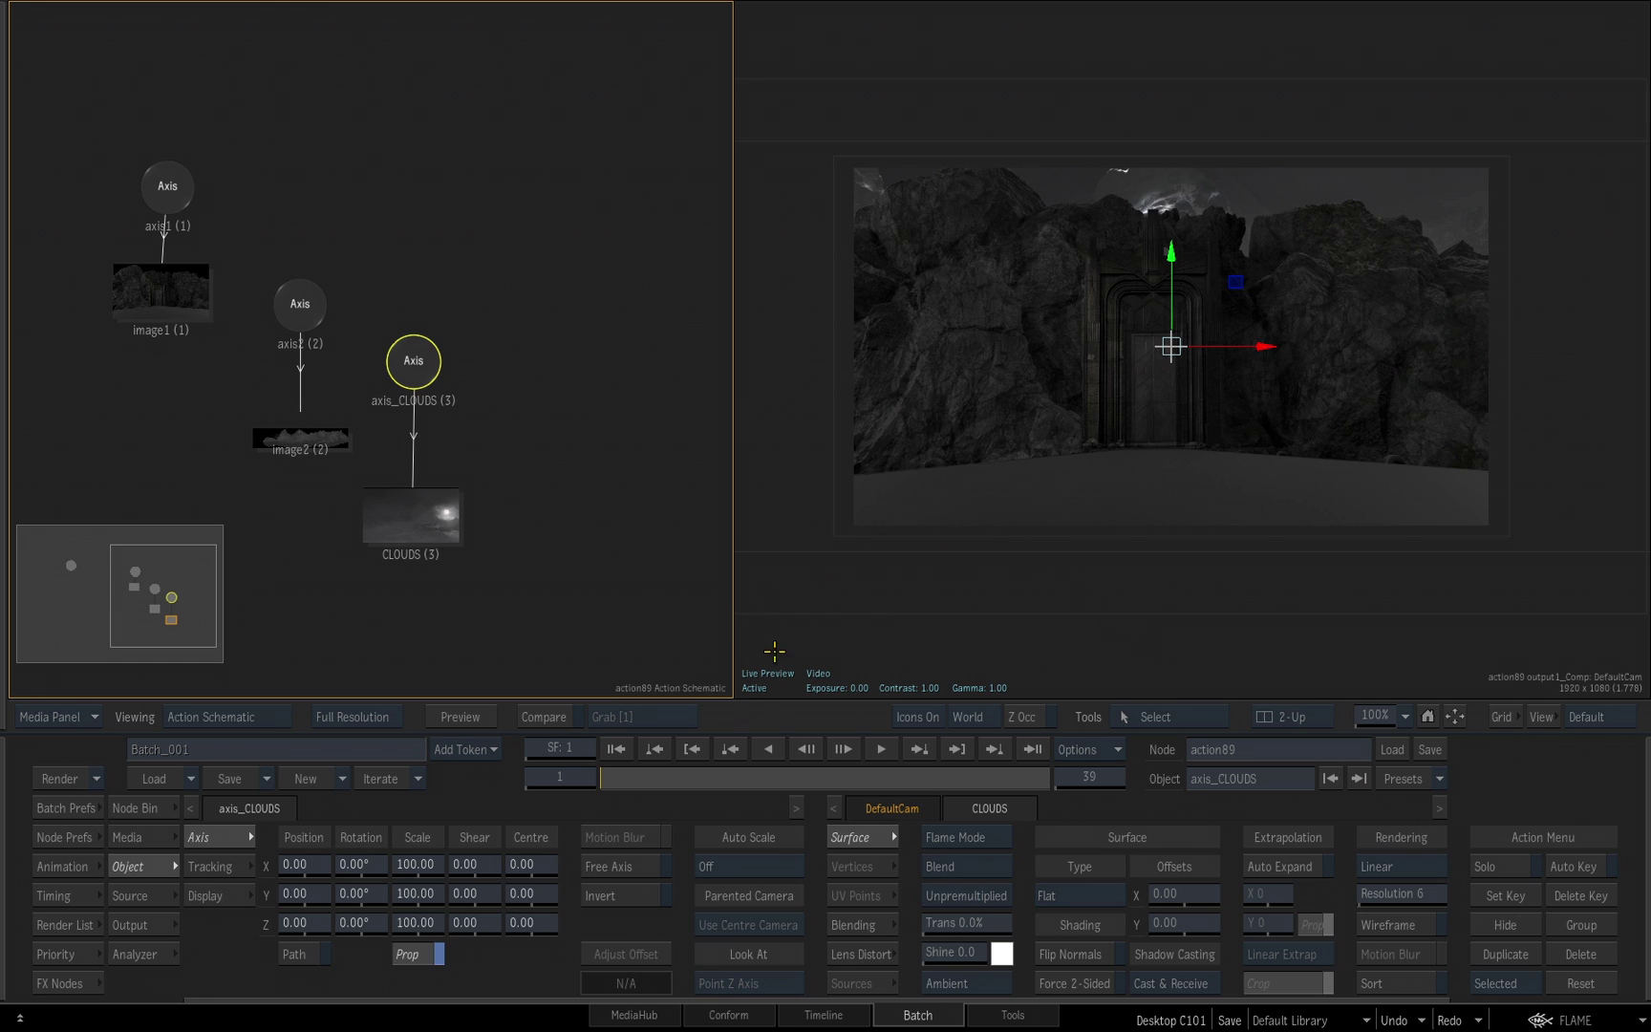
click(1024, 628)
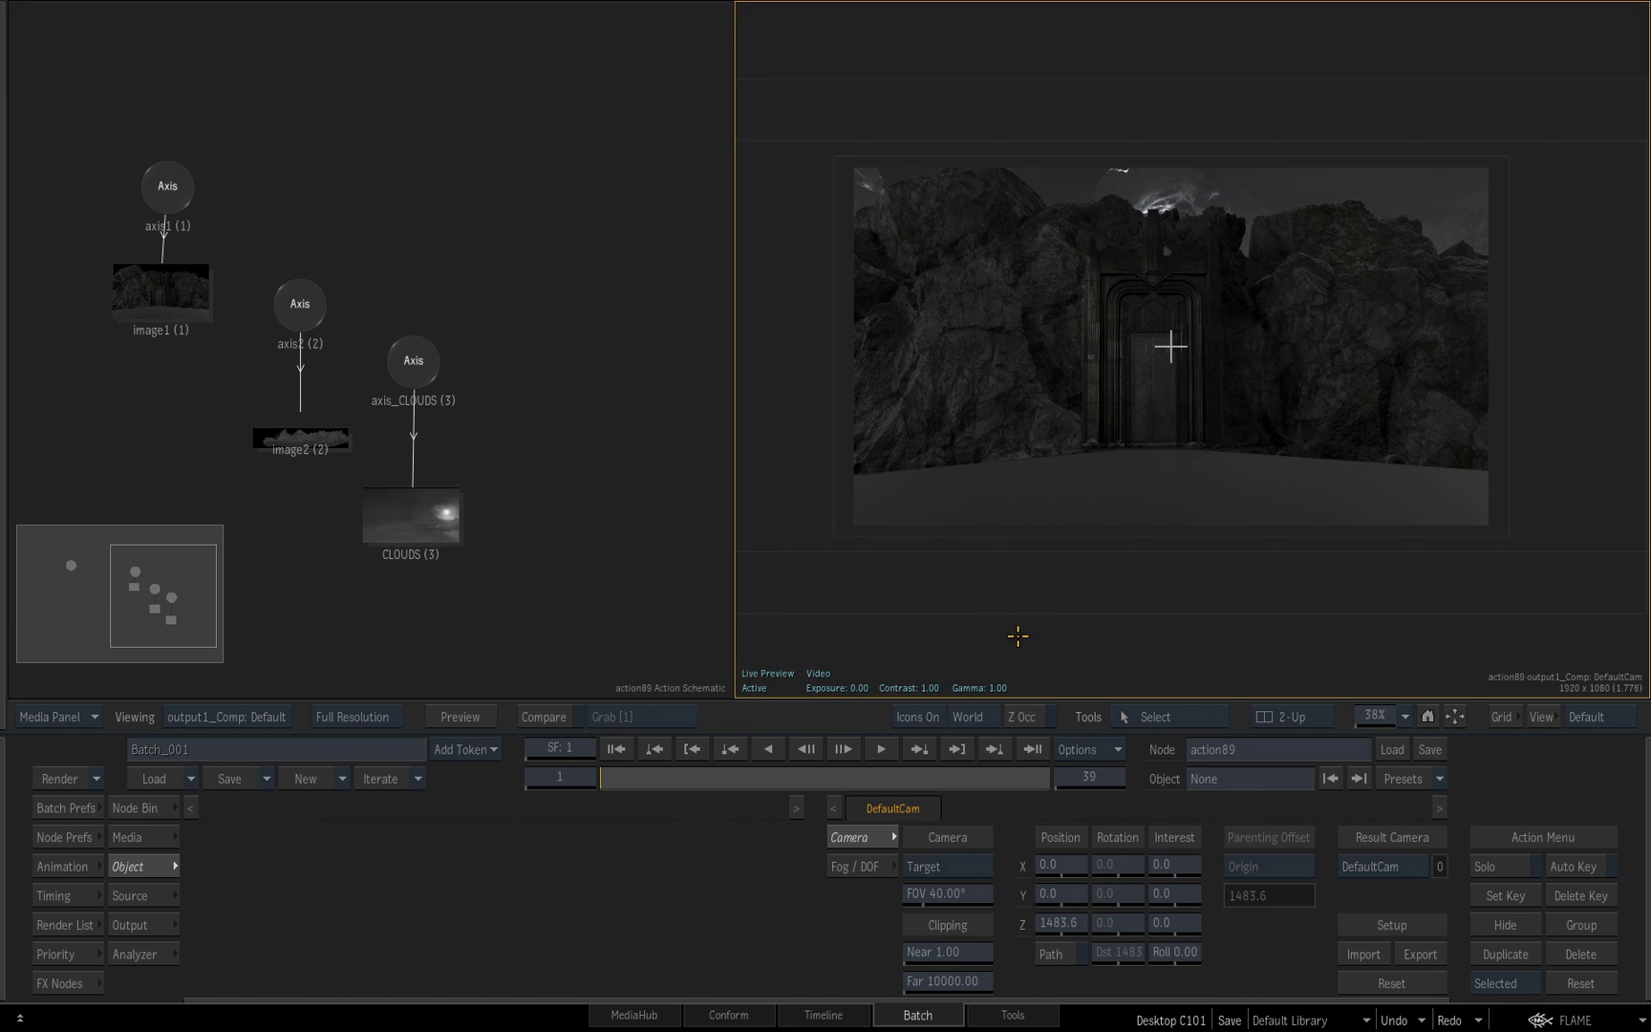
key(shift+t)
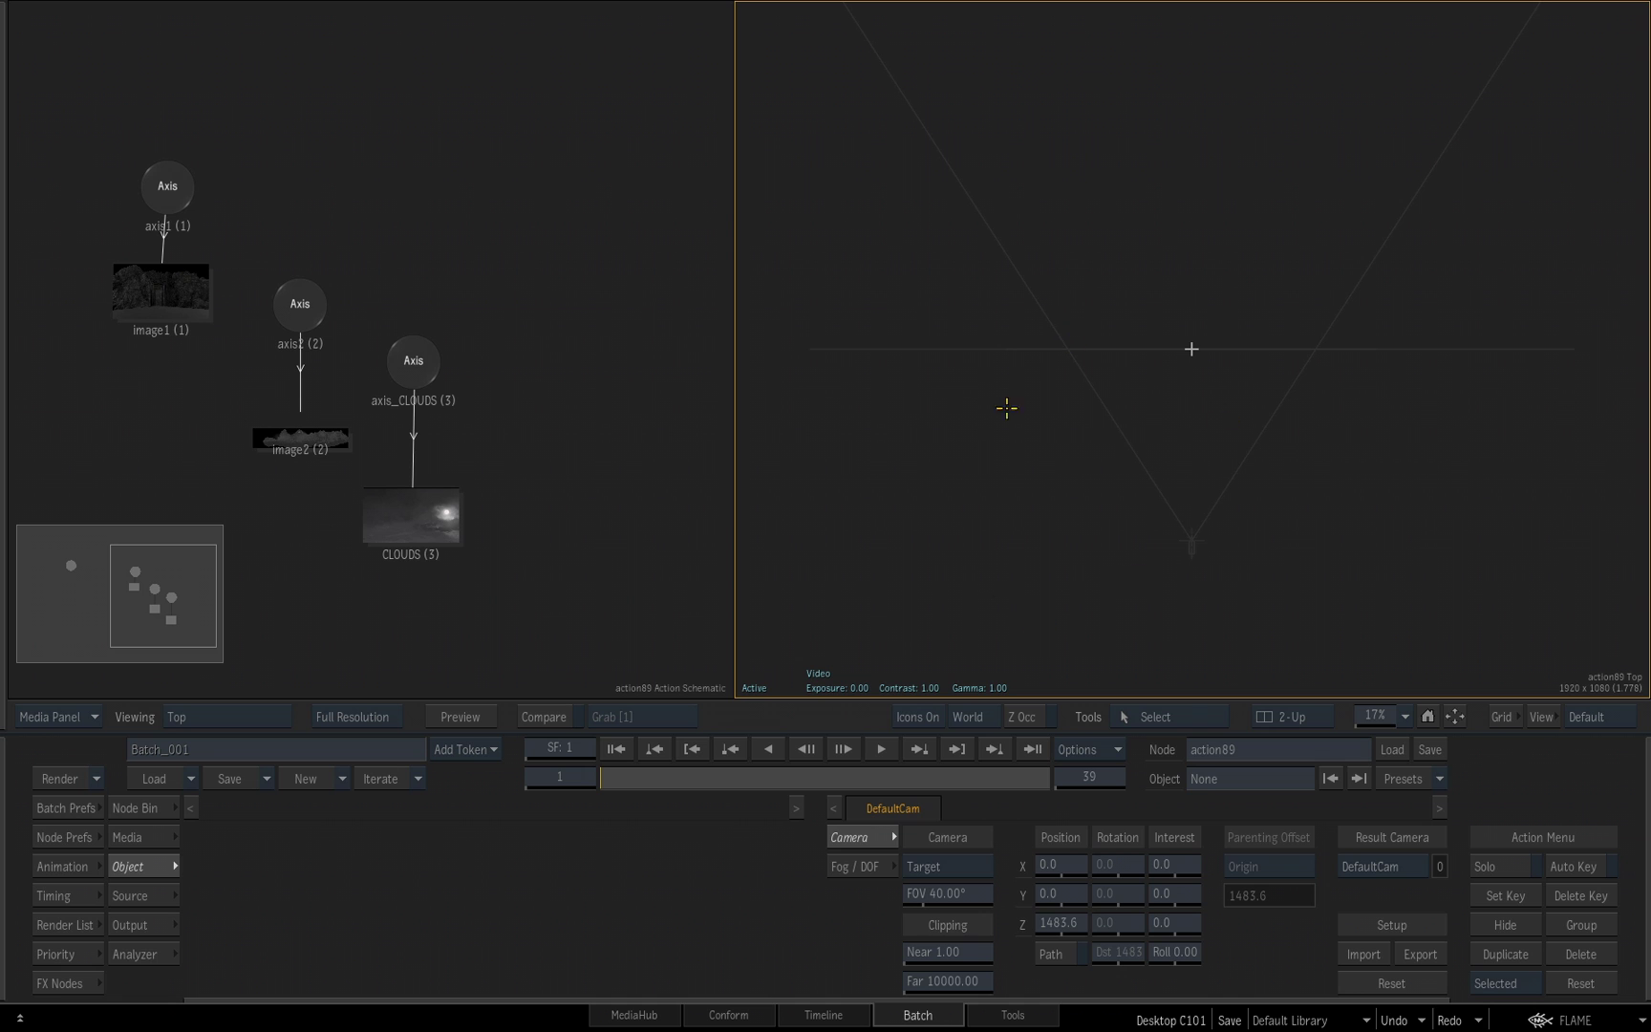
key(ctrl+space)
drag(1112, 523, 1529, 176)
Step: Check where axis1, axis2 and axis_CLOUDS sit in the Top view, then undo the trial change to the clouds axis
click(414, 359)
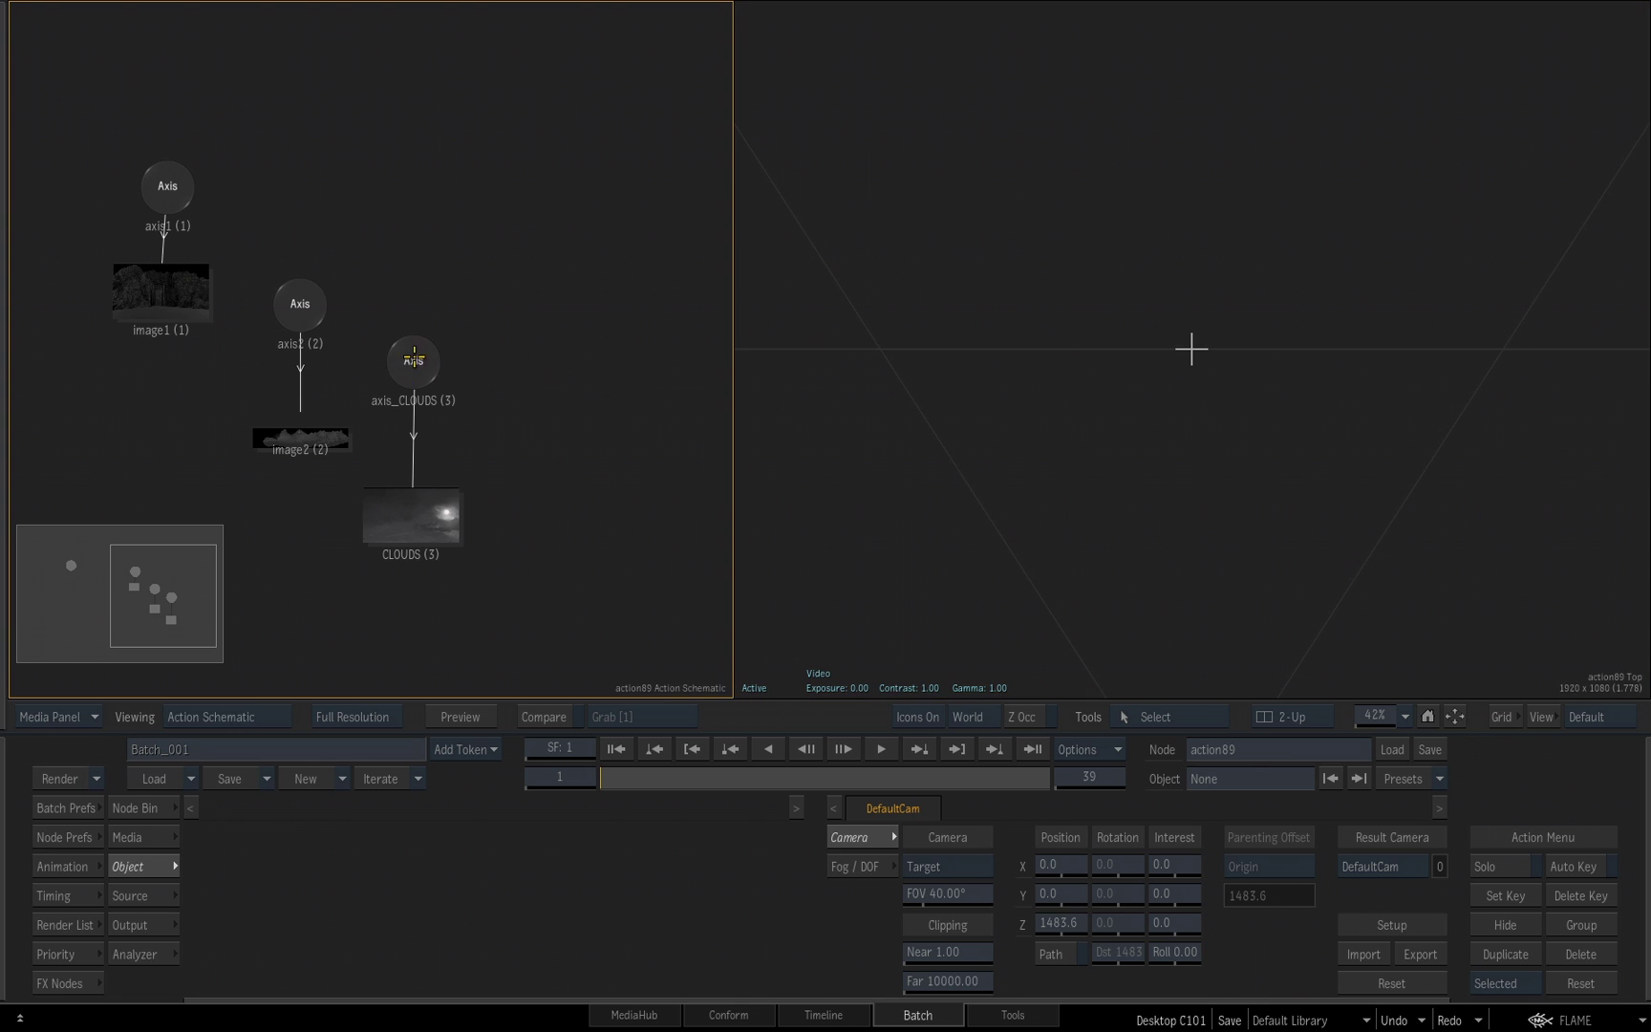
click(300, 306)
click(165, 187)
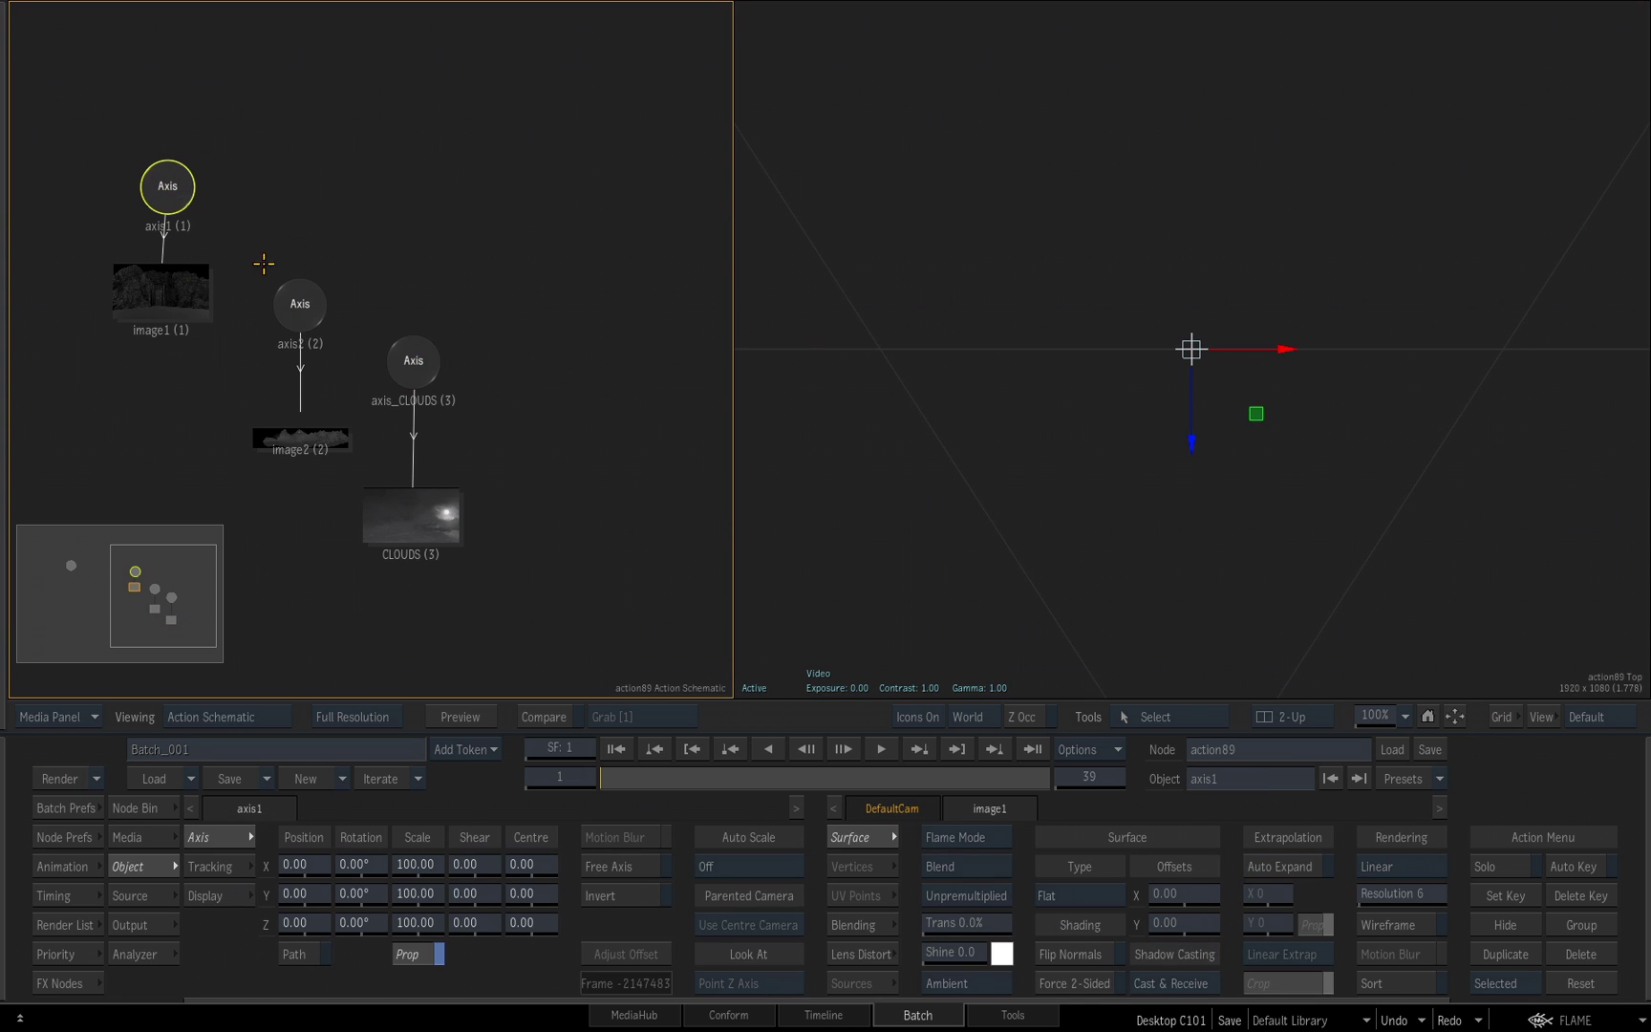
click(414, 360)
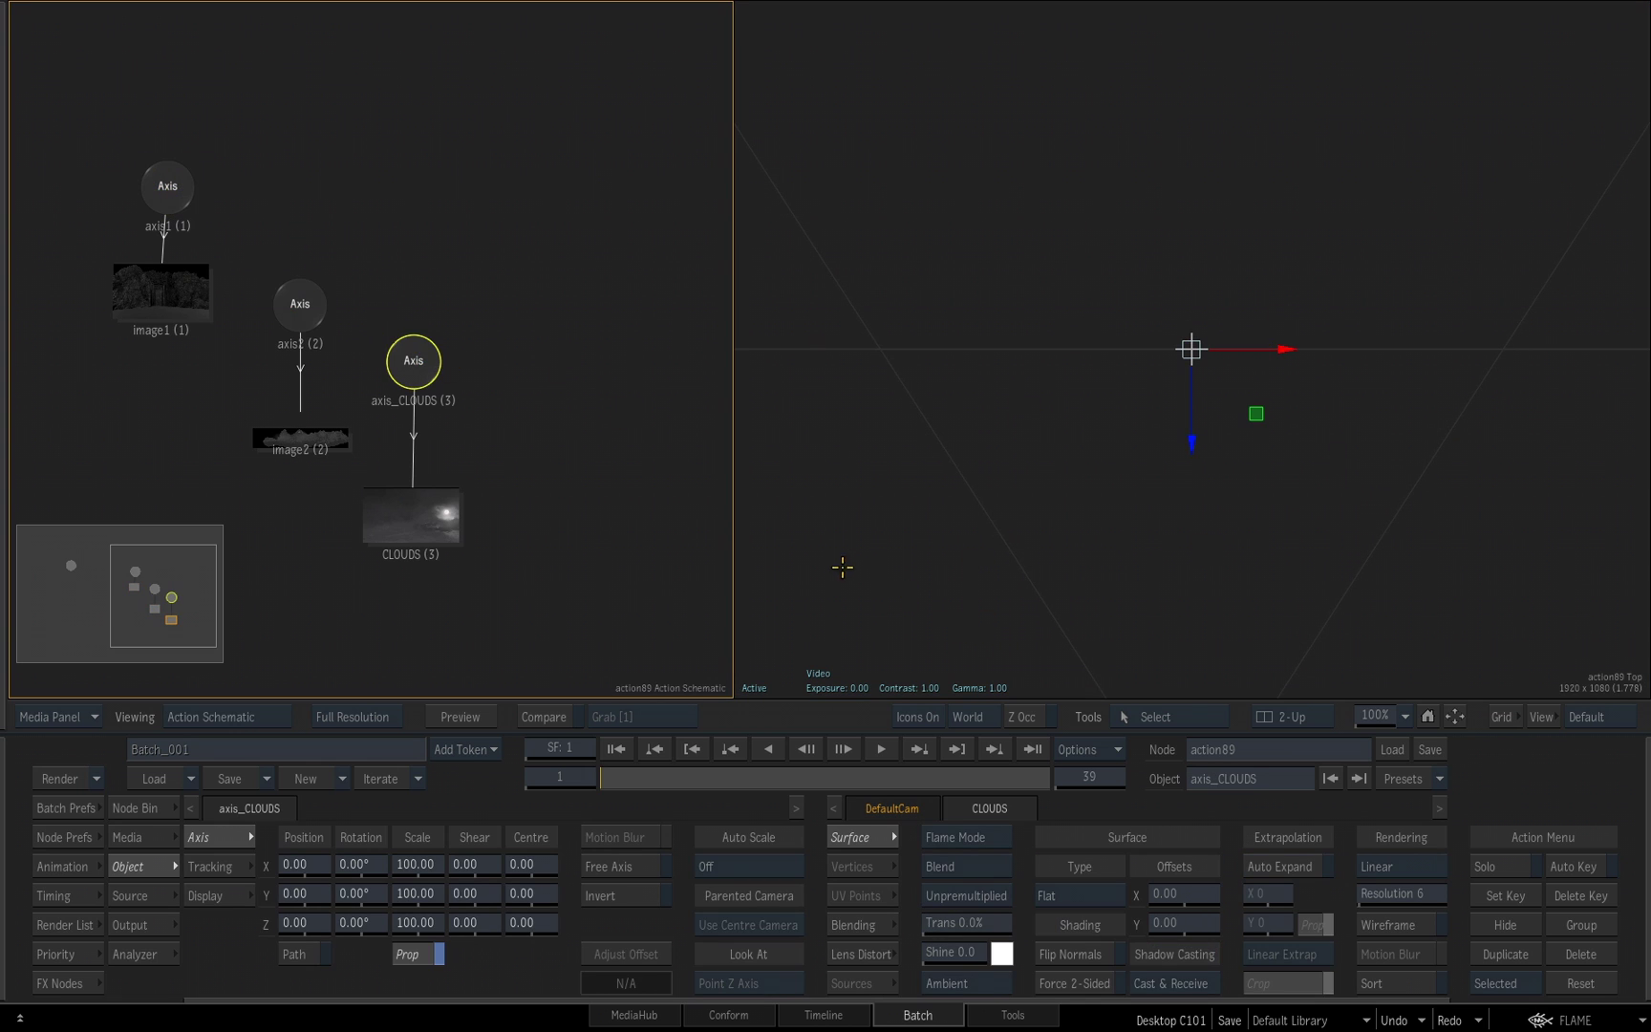
drag(1197, 425, 1243, 502)
key(ctrl+z)
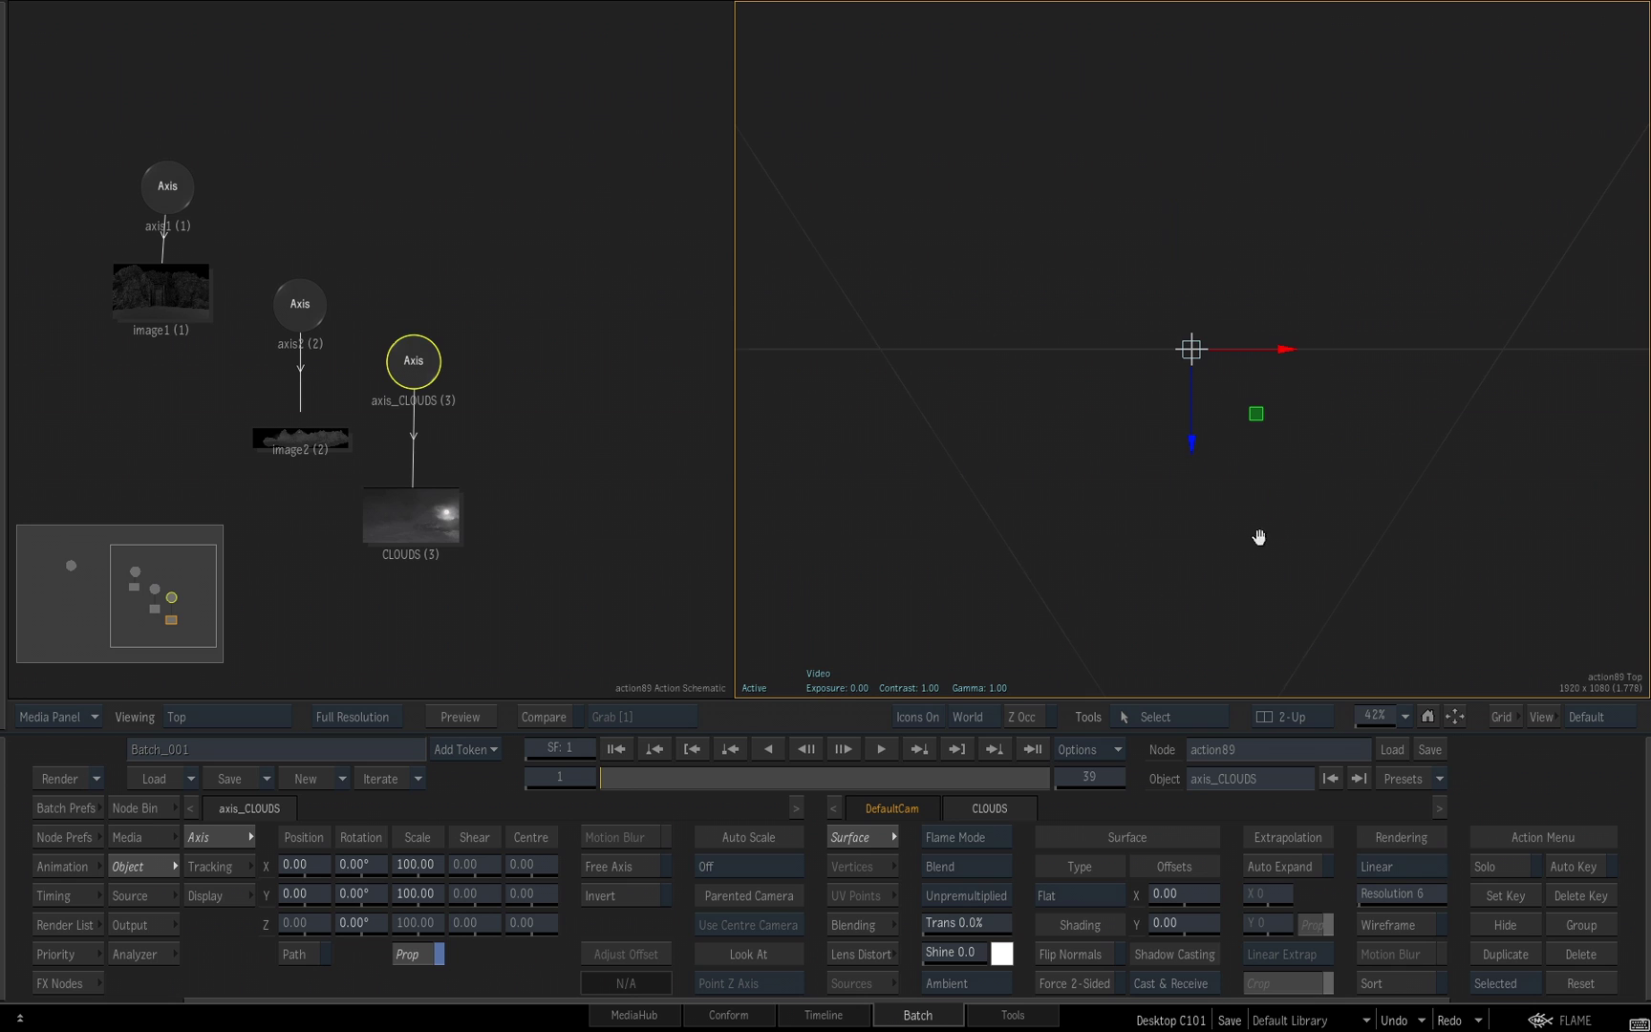
Step: Bring the camera into the Top view and the Action schematic, and inspect the DefaultCam's position relative to the layers
drag(1260, 538, 1202, 381)
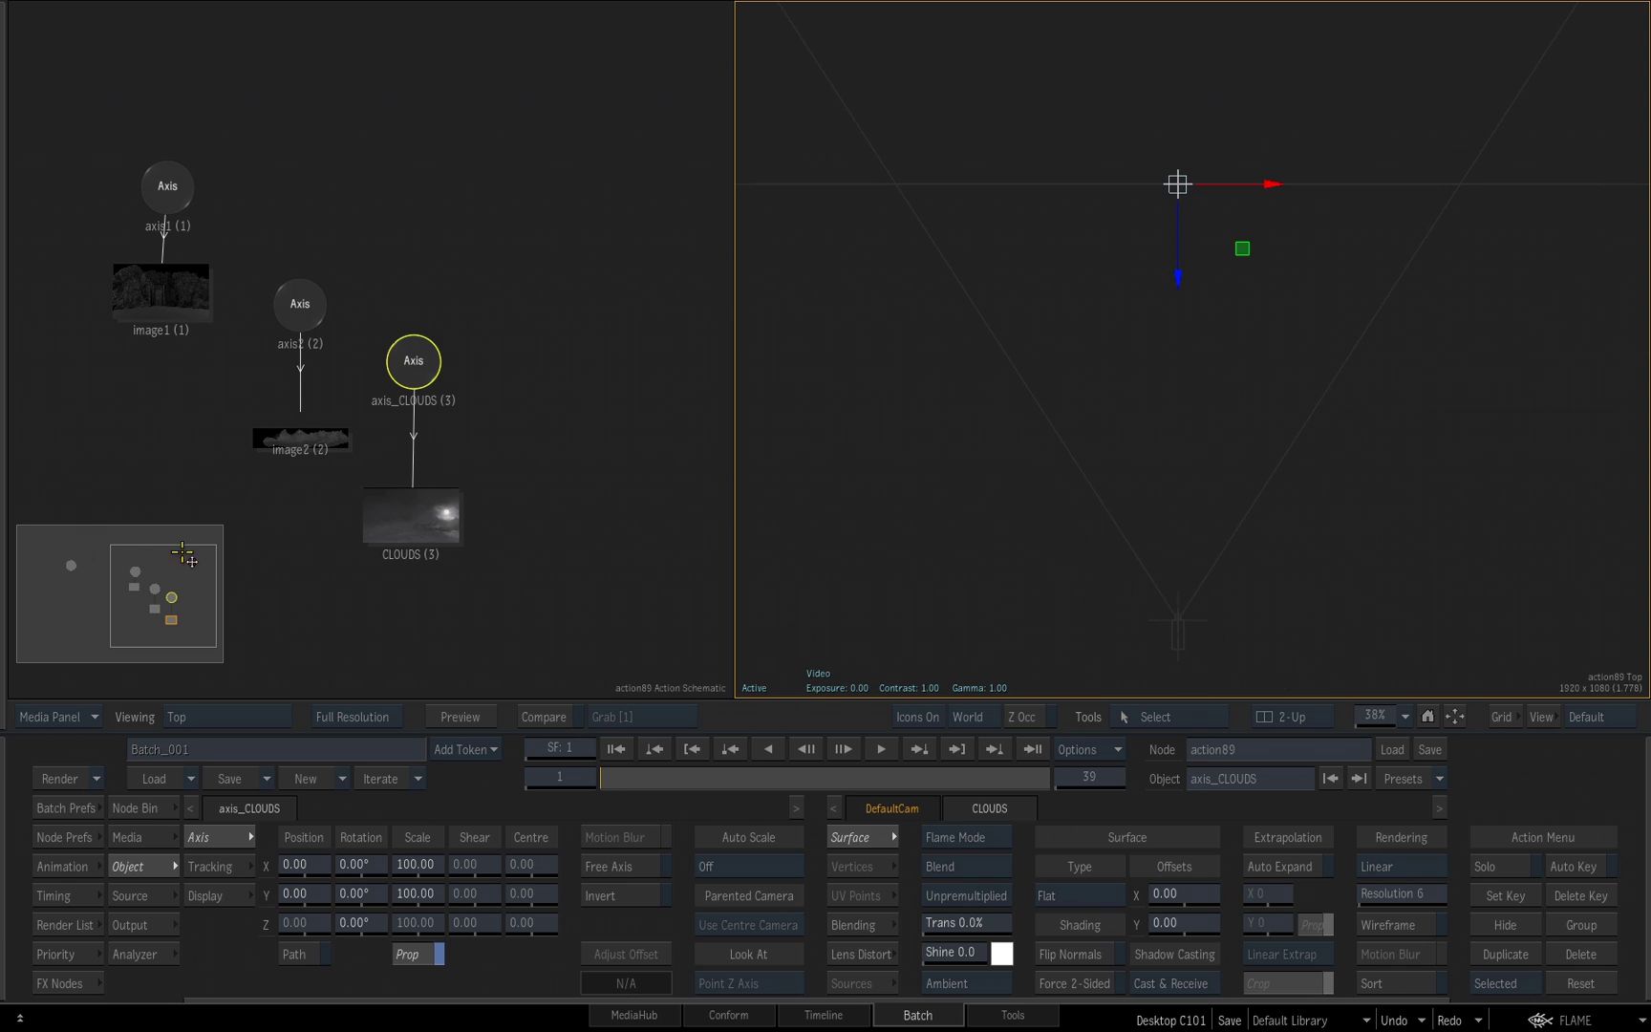
drag(188, 566, 125, 524)
drag(165, 365, 668, 306)
drag(494, 429, 178, 248)
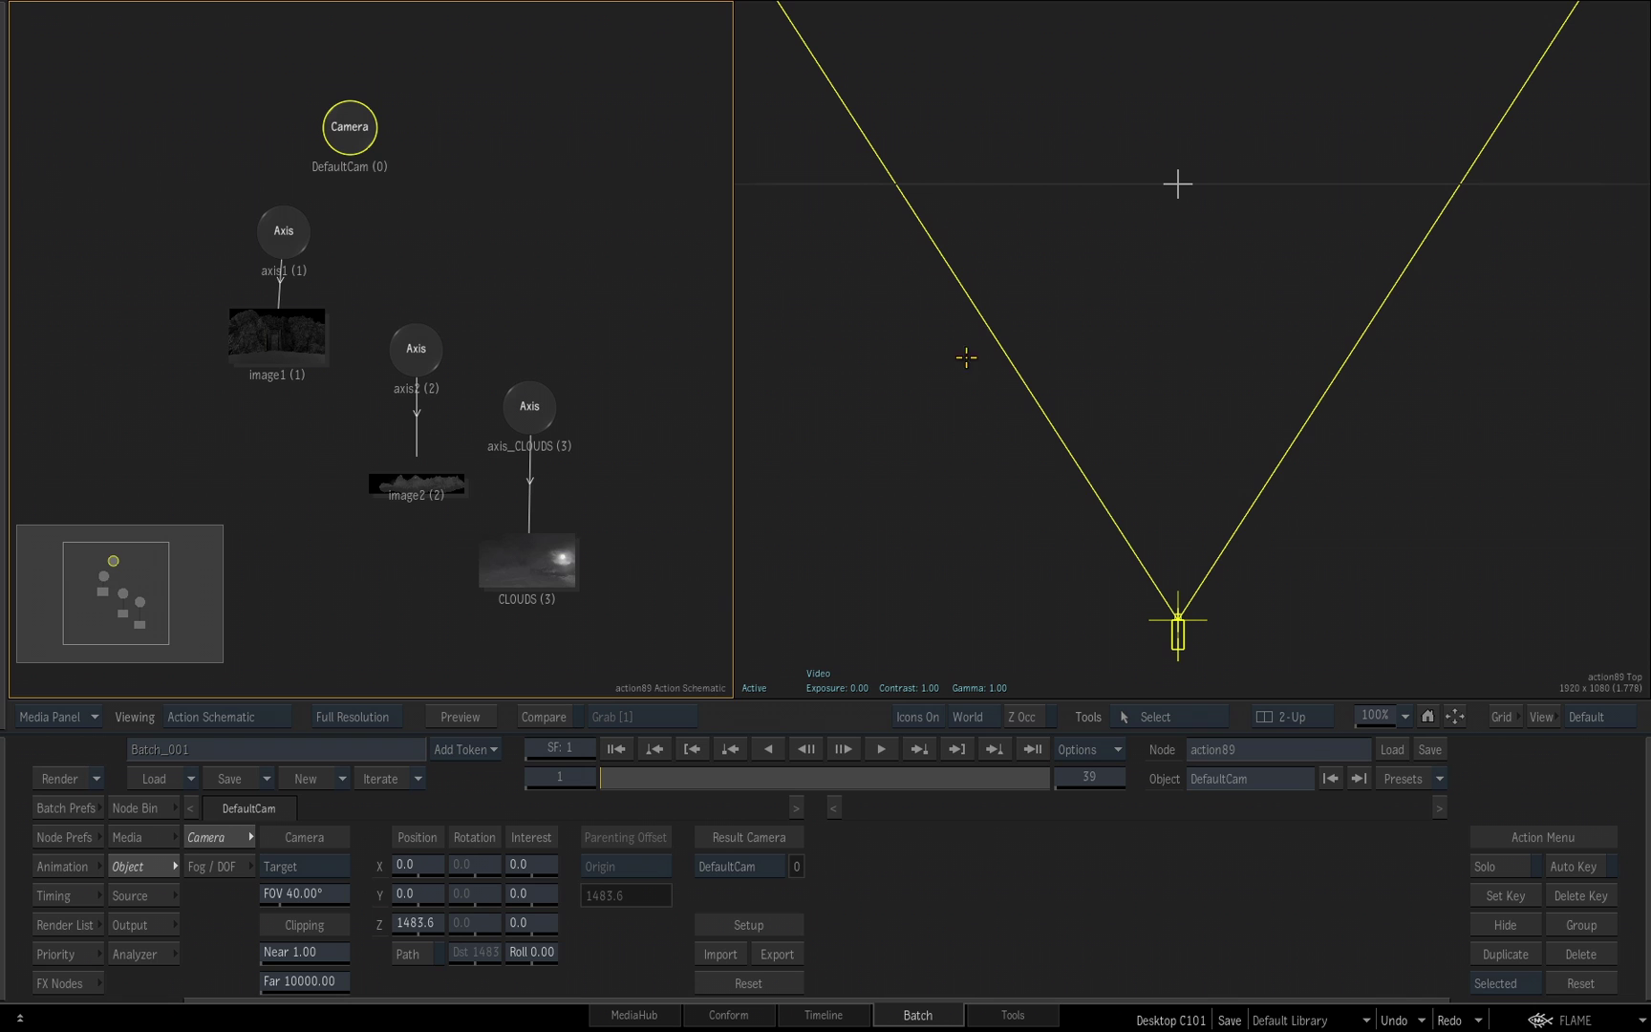
click(450, 255)
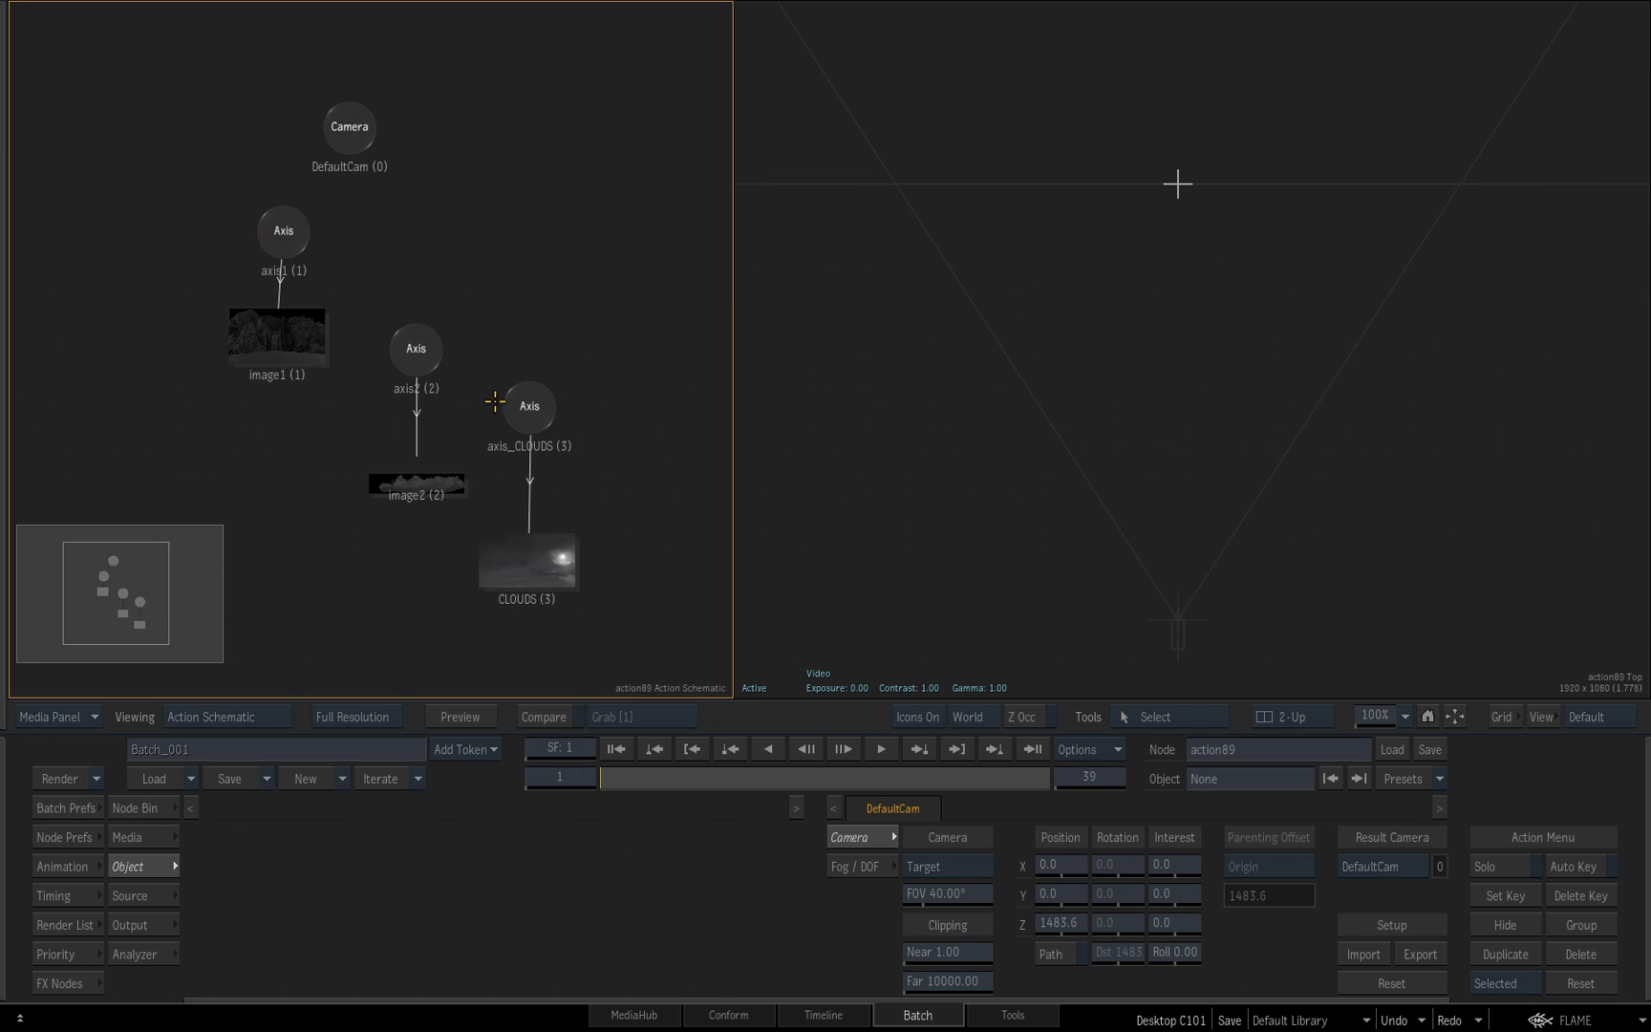
Step: Select axis_CLOUDS and change the viewport layout to 3-Up Split
click(526, 400)
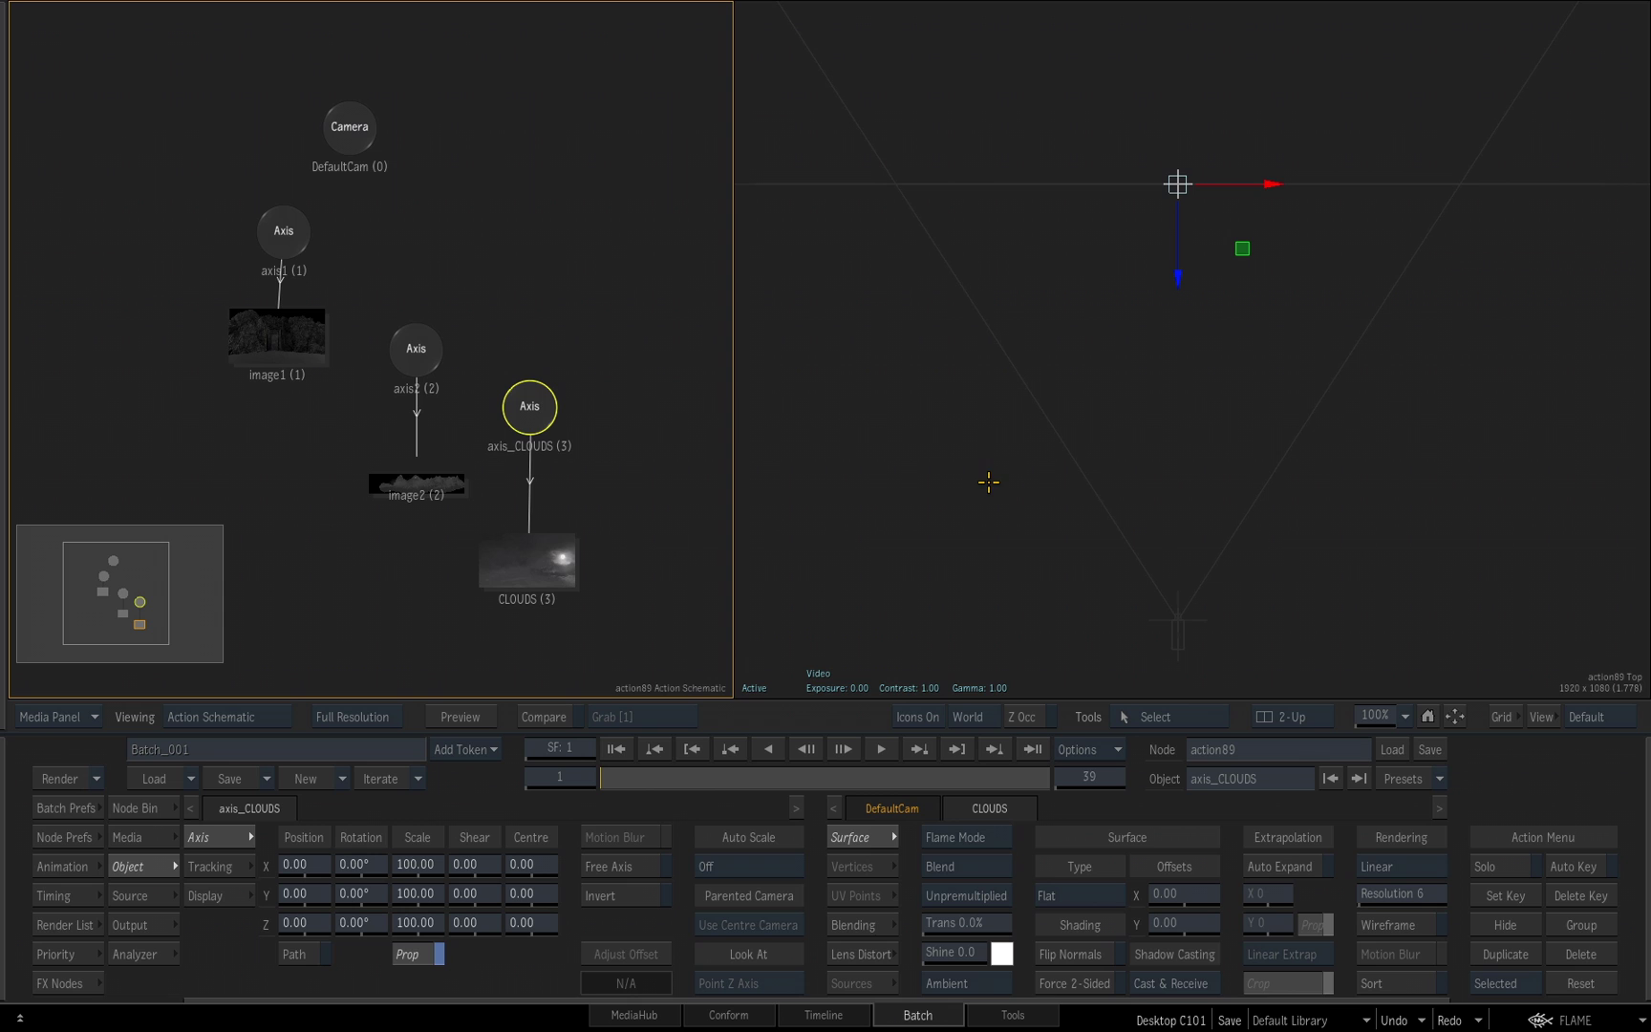
click(1308, 716)
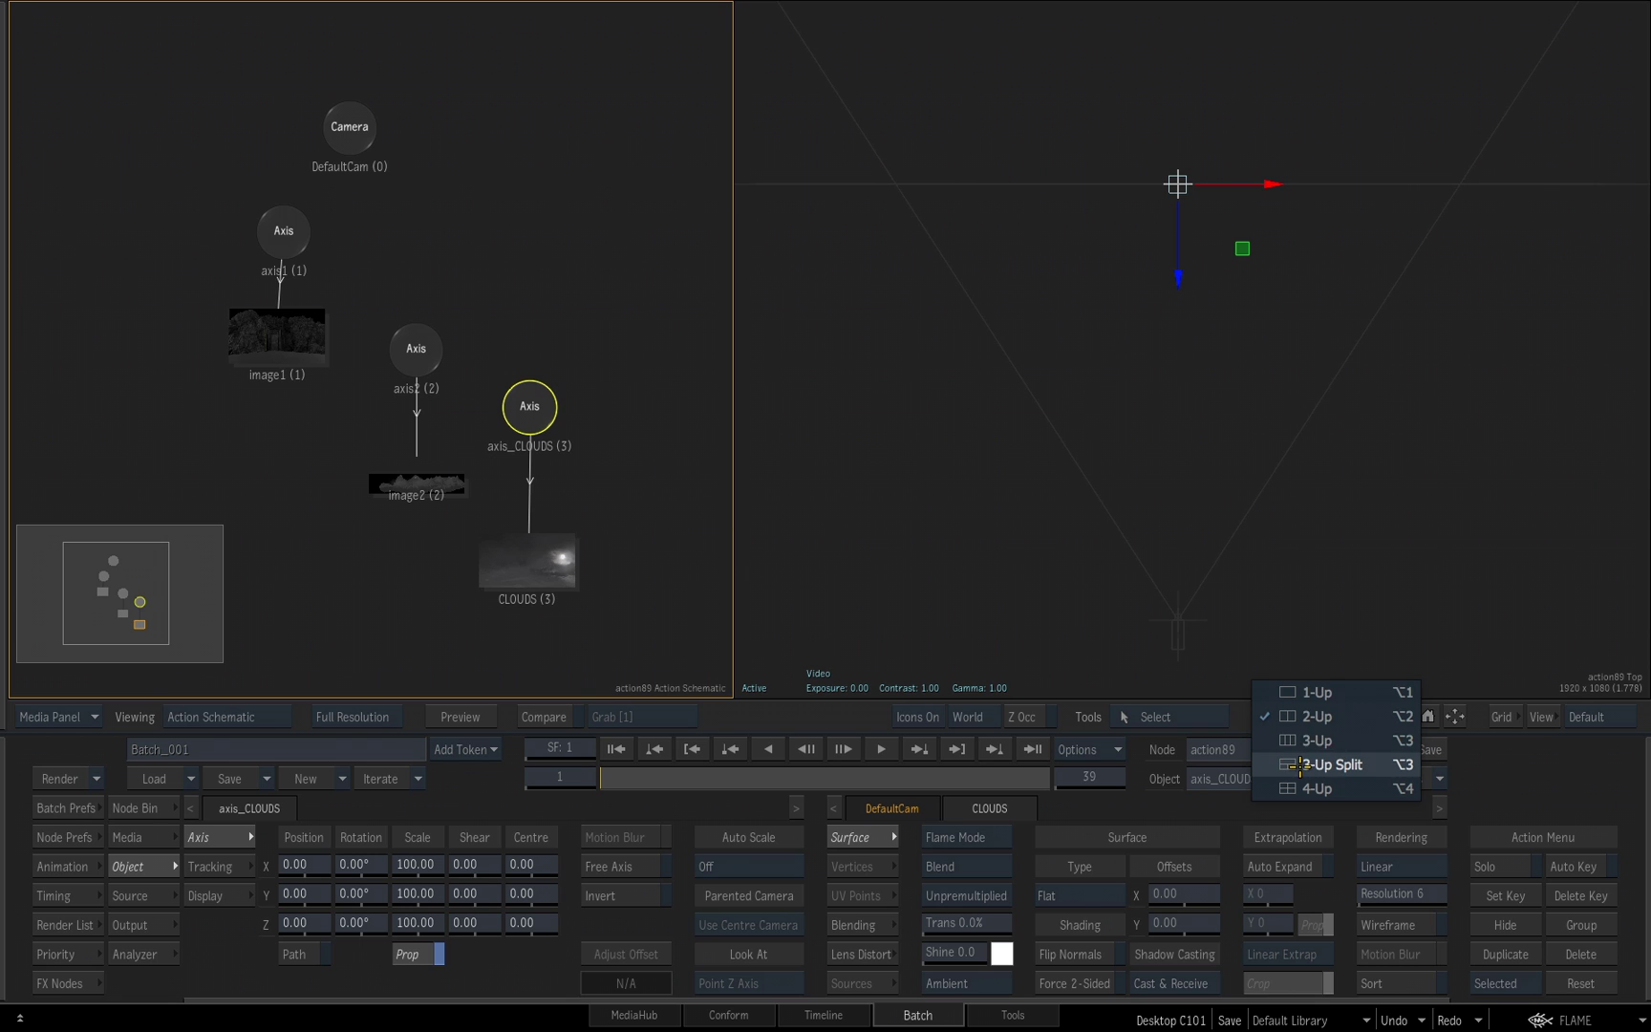
click(1355, 760)
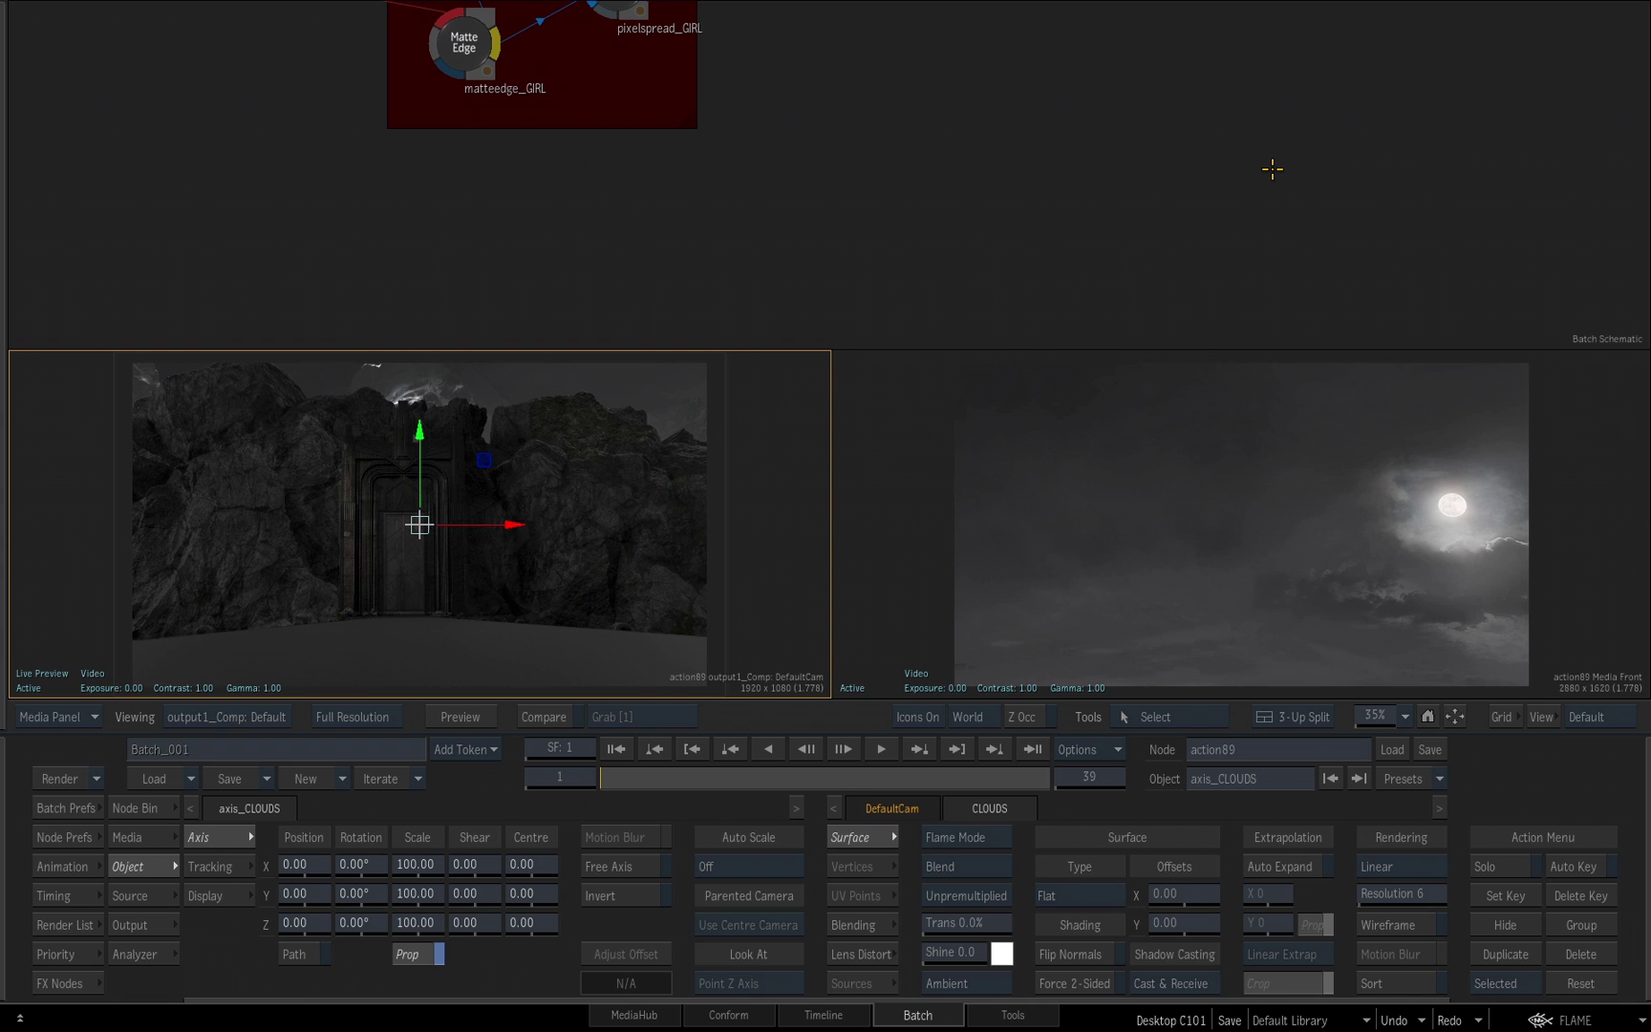
Step: Display the action89 node's Action schematic in the upper viewport, with all axes and images framed
click(841, 189)
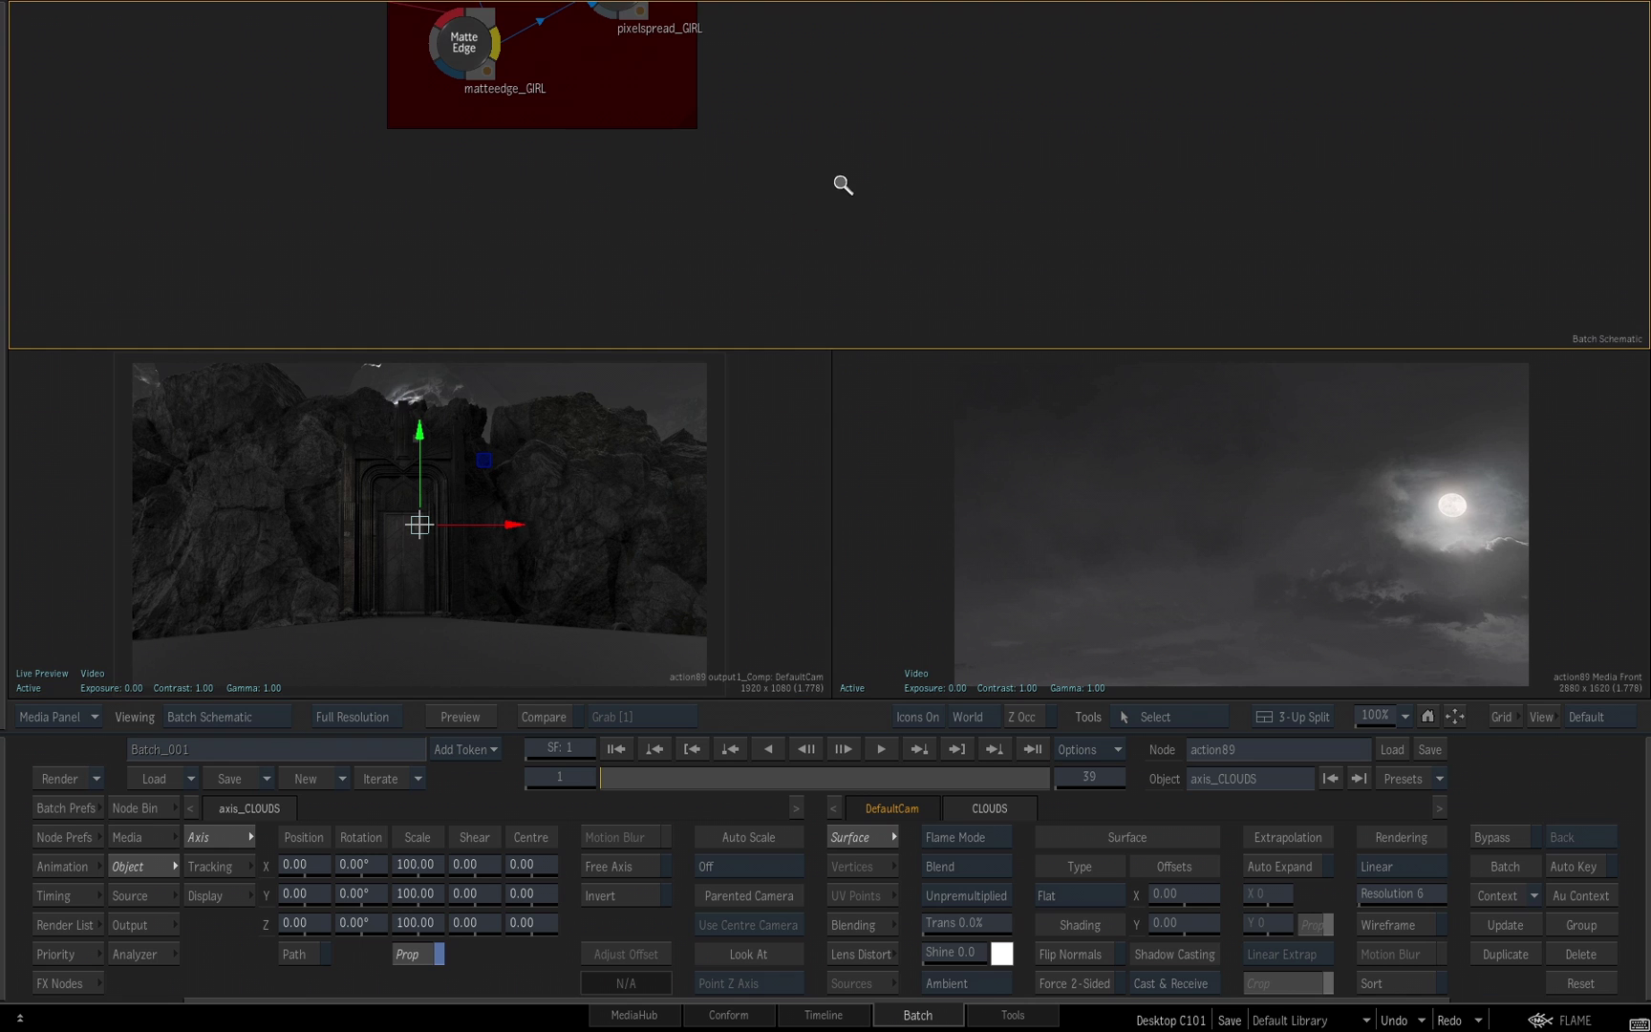
drag(842, 184, 683, 3)
drag(966, 220, 877, 20)
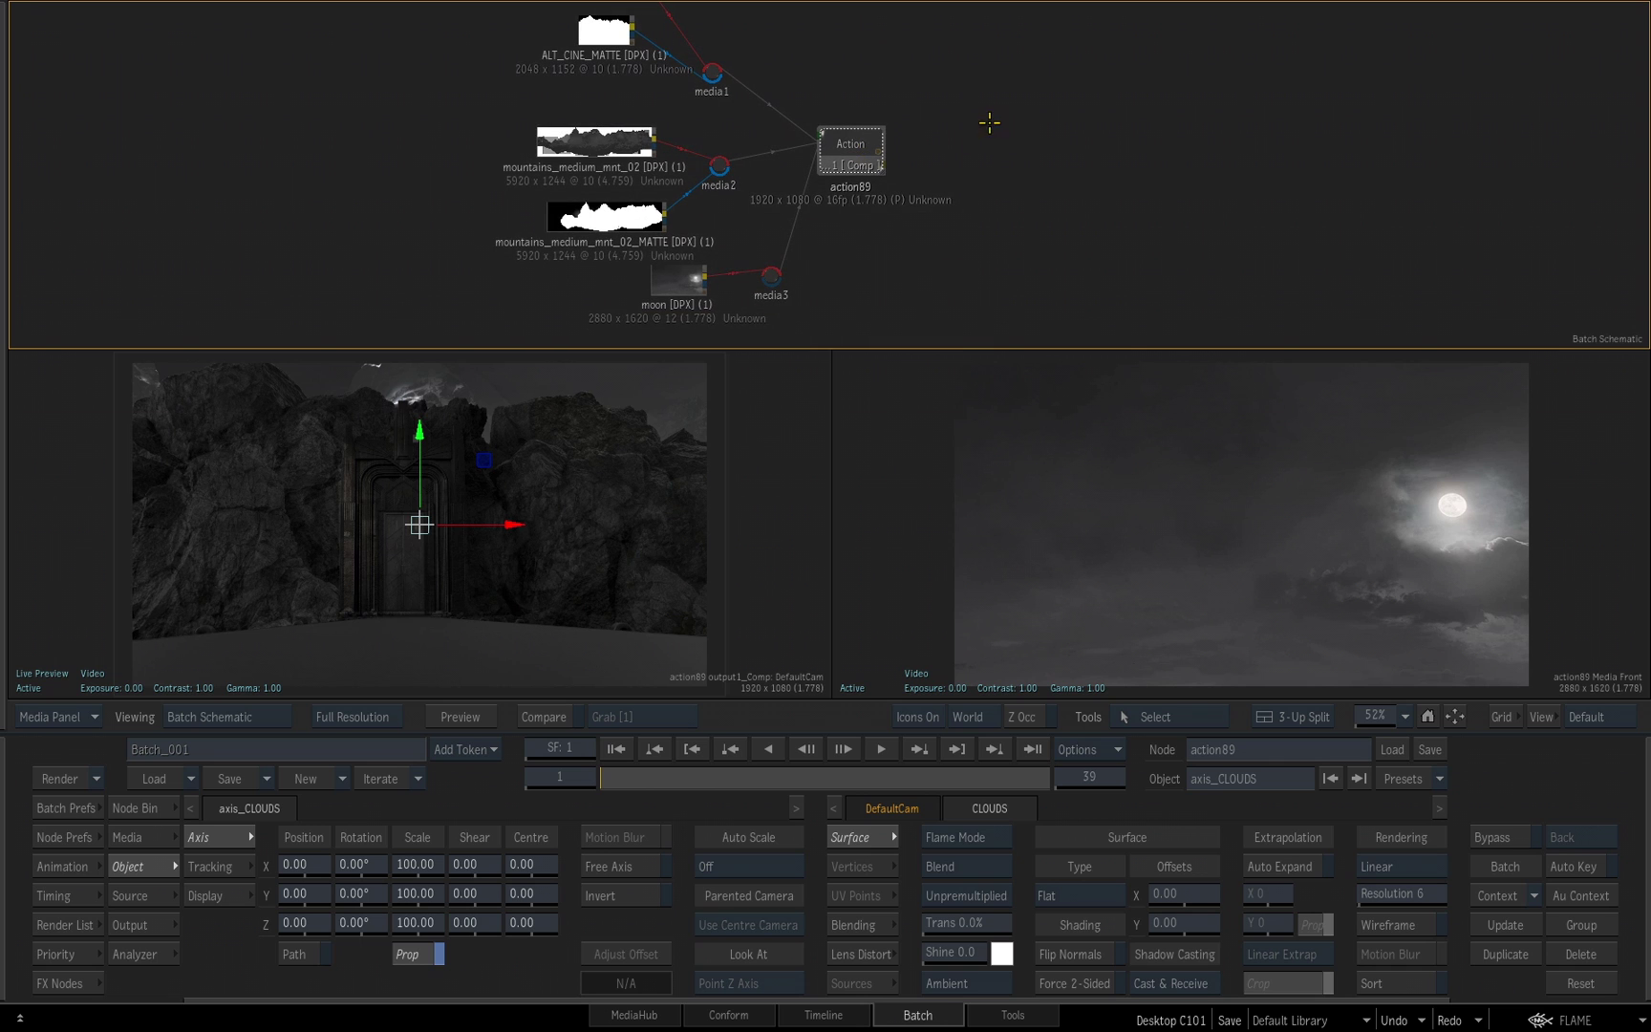
drag(858, 153, 870, 157)
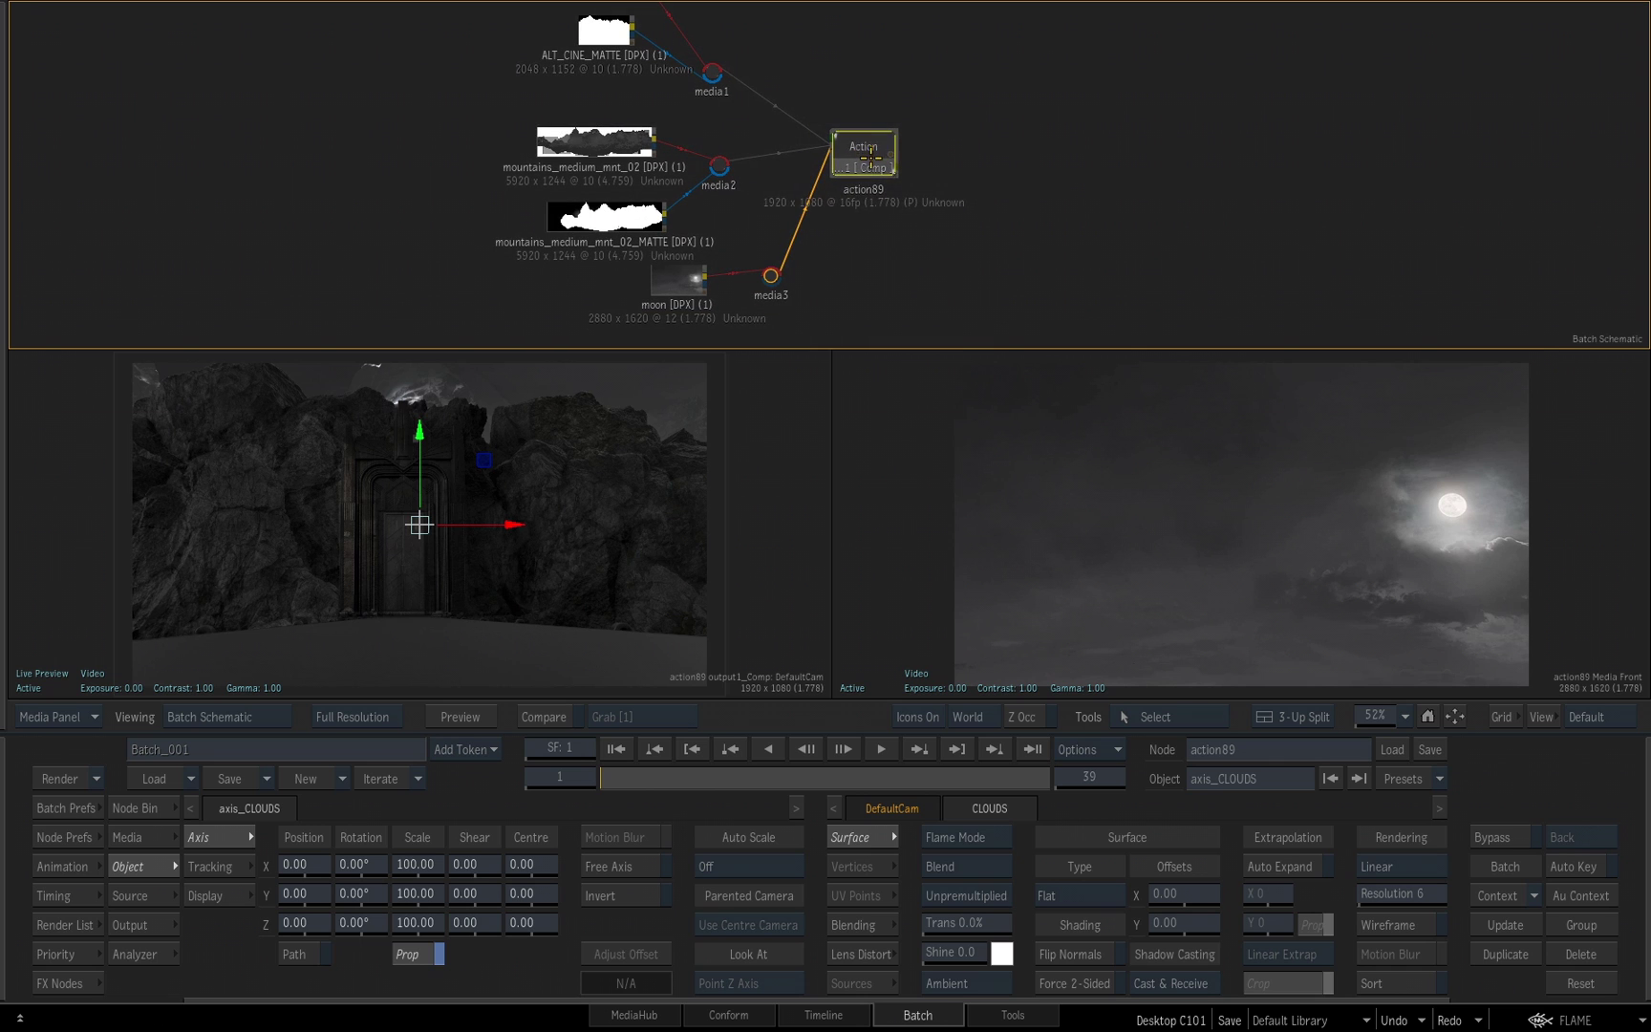
double_click(870, 157)
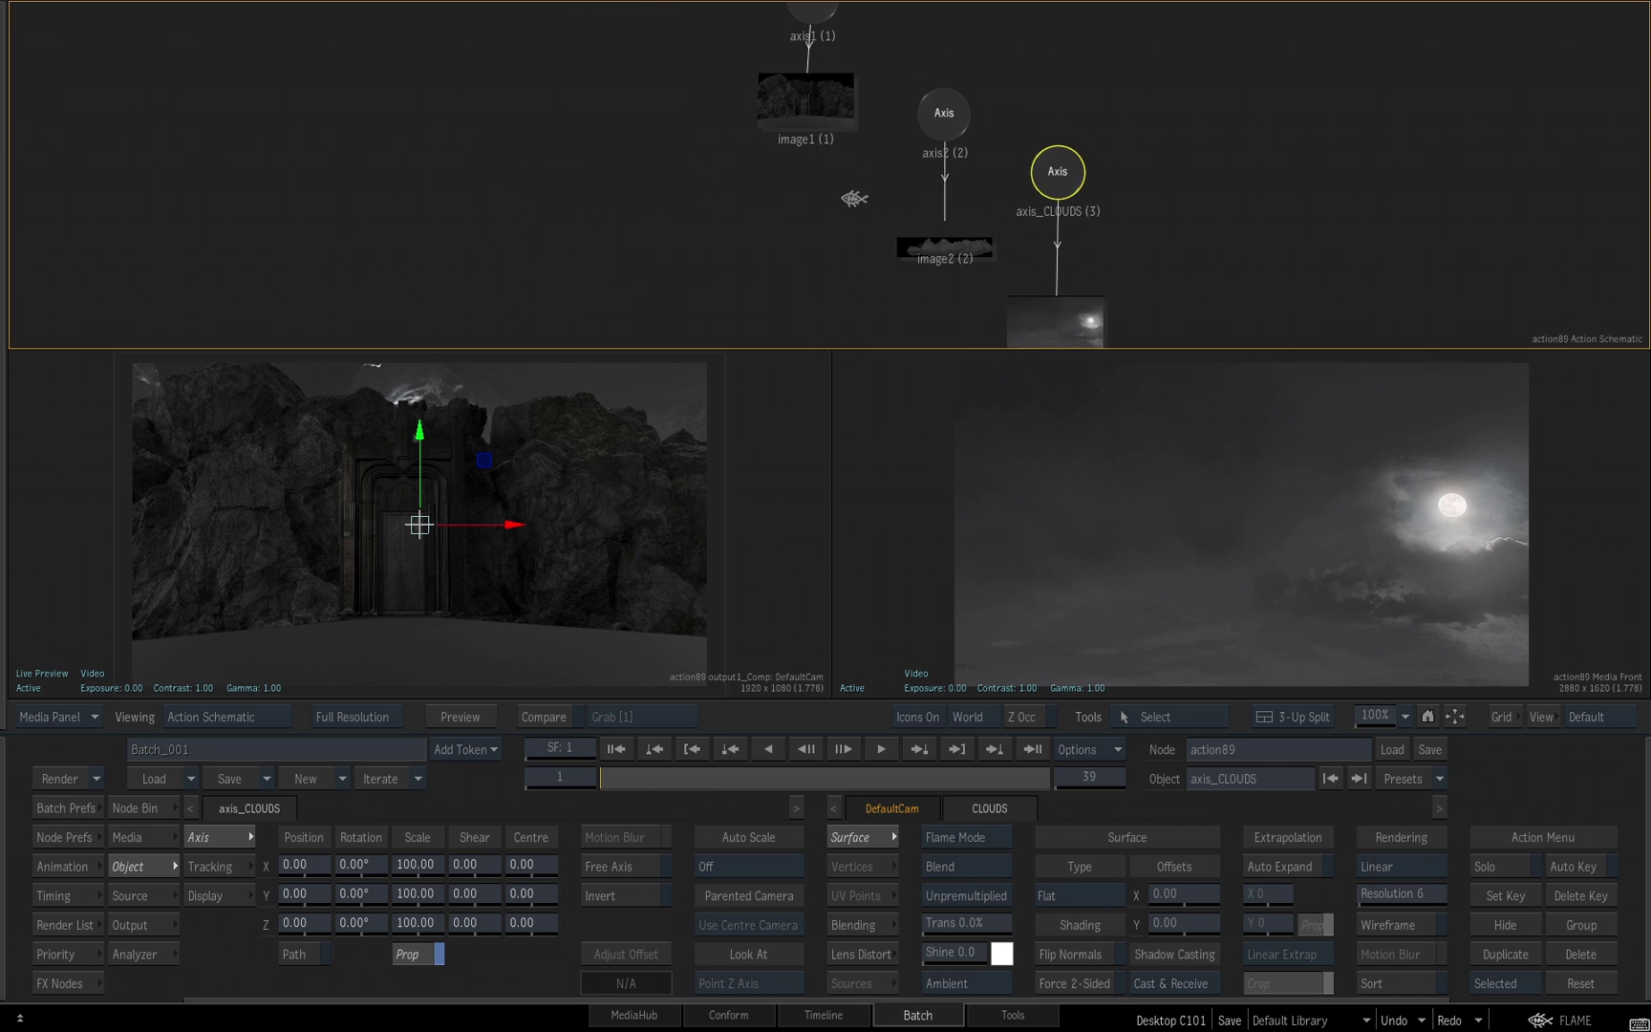
scroll(841, 201, down, 3)
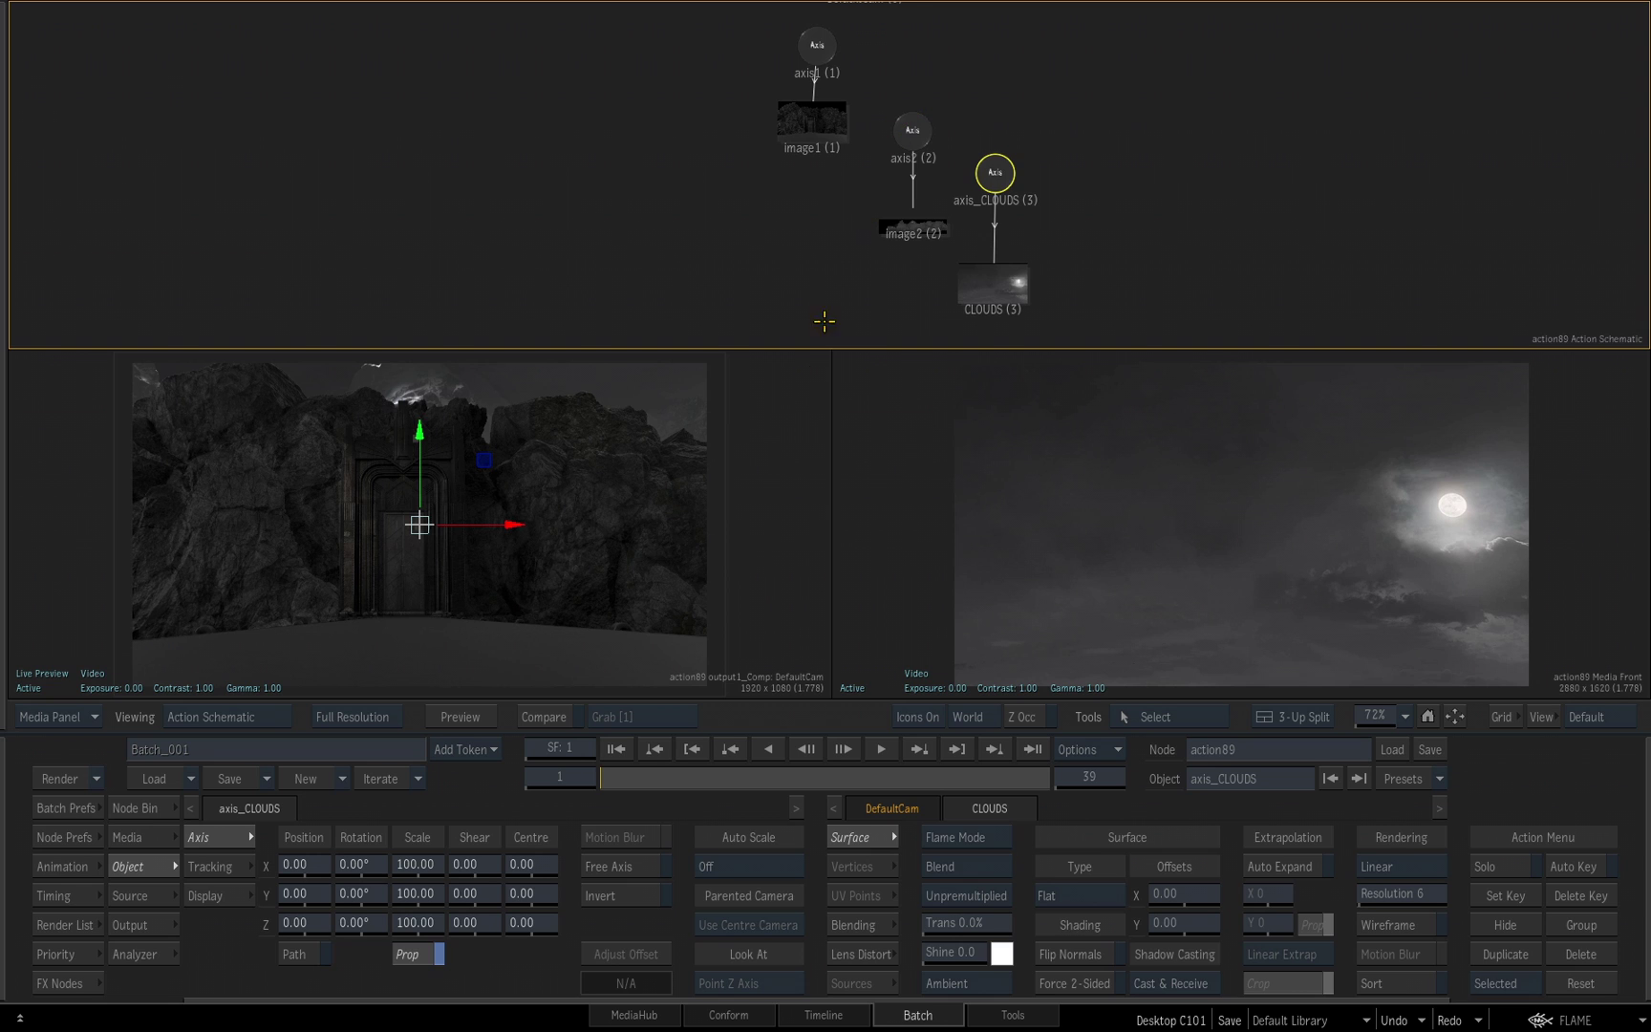
Step: Switch the viewport showing the moon media to the Top view, zoomed out to show the clouds layer's full width
click(787, 472)
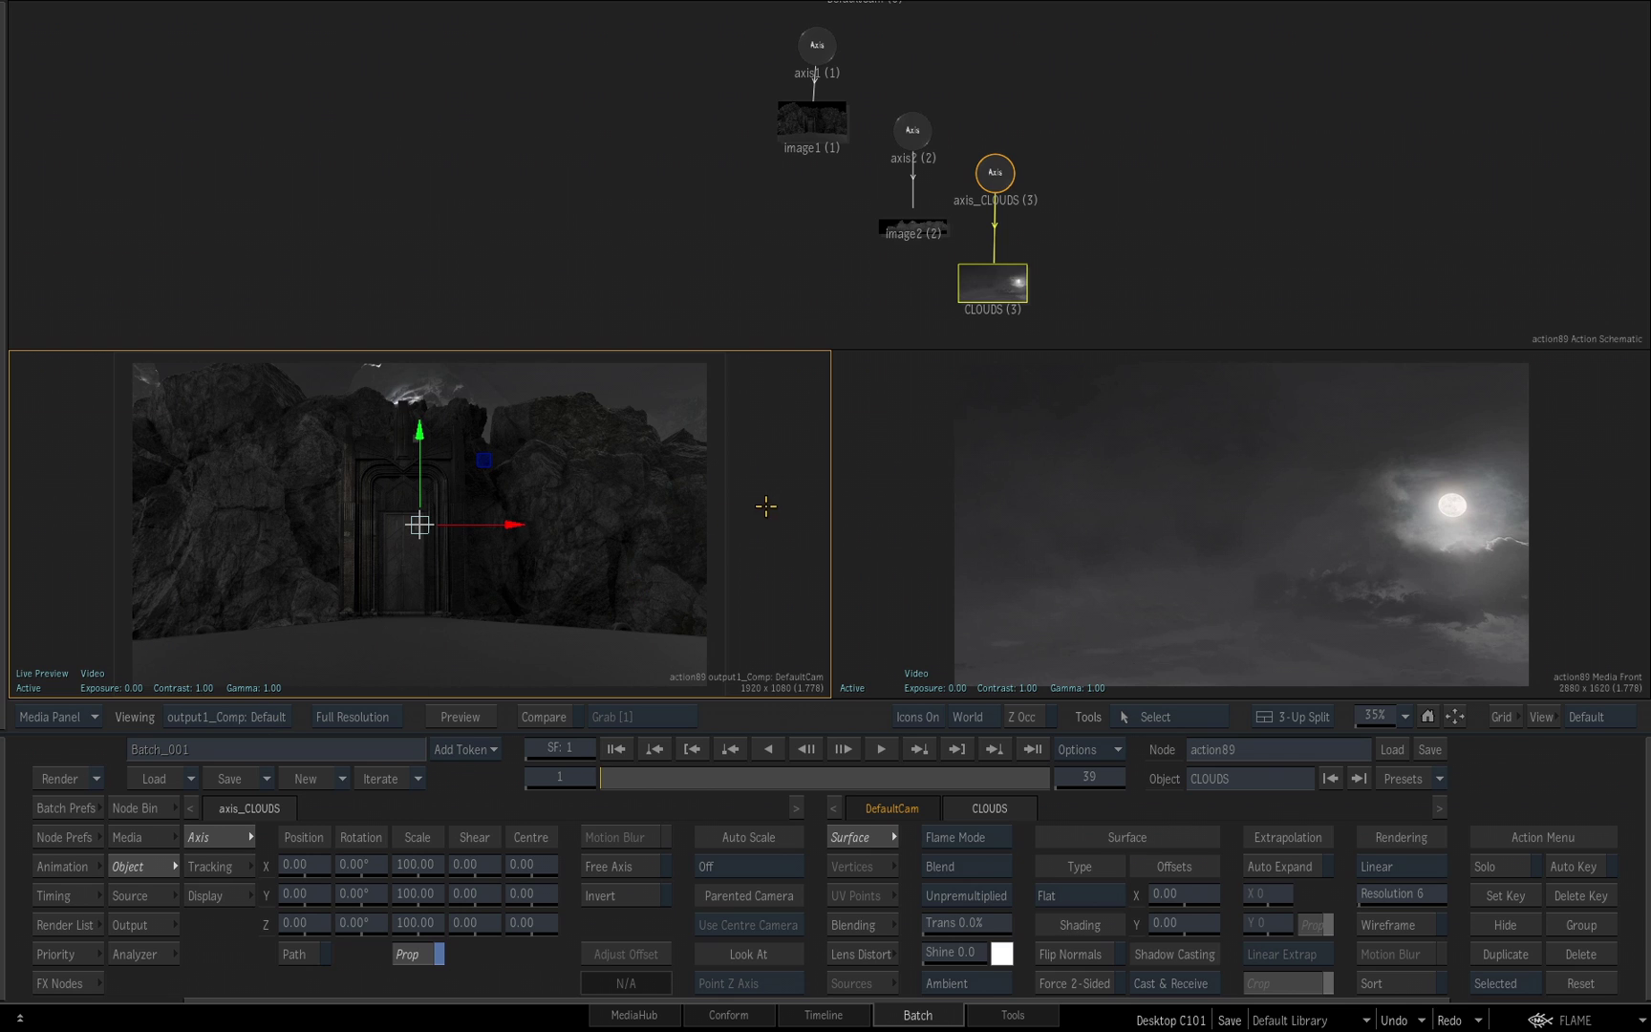
click(886, 461)
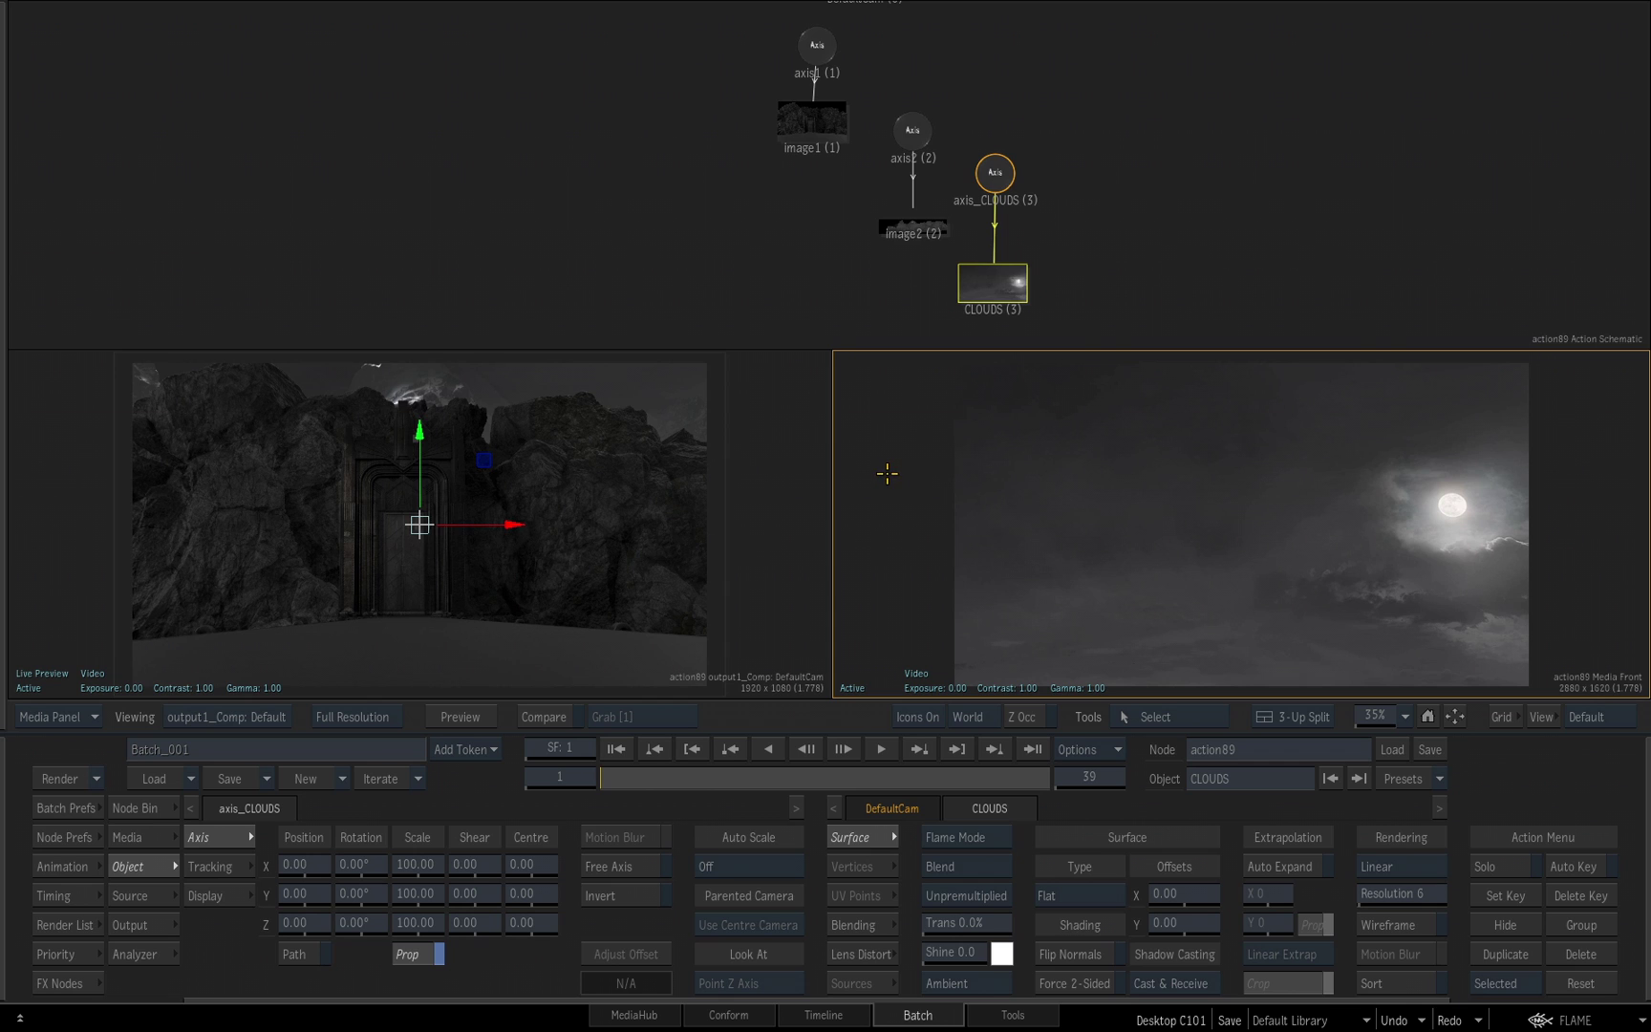
key(F6)
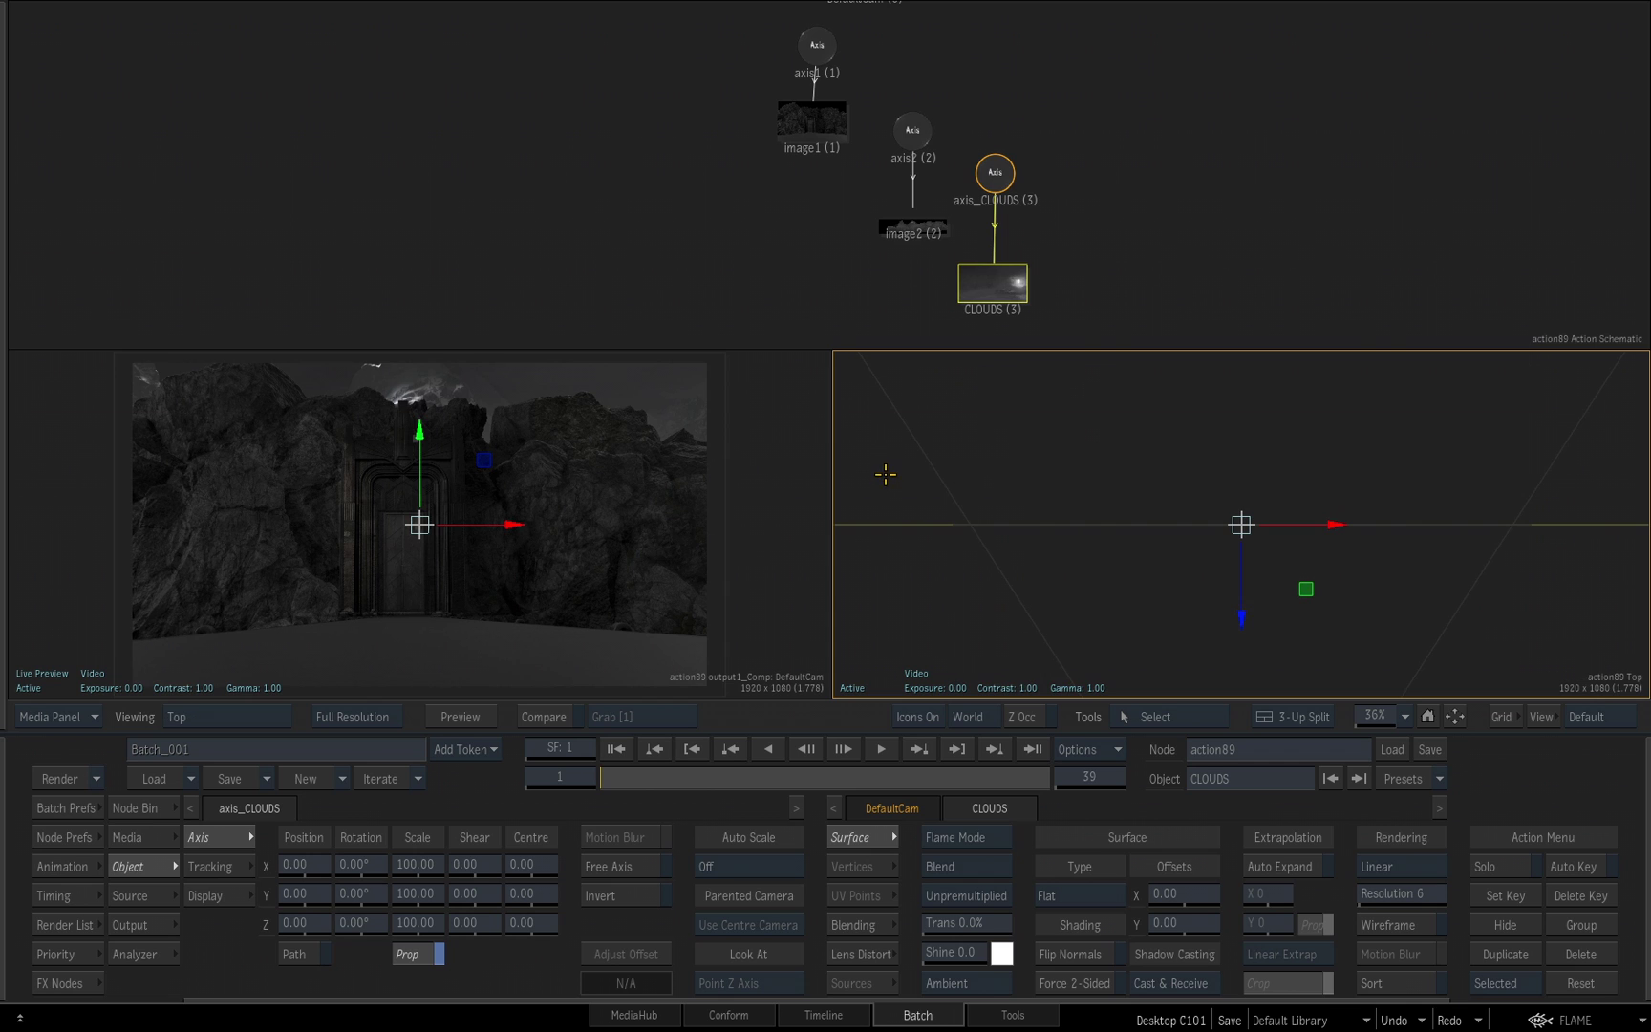
drag(1241, 501, 1122, 609)
Step: Solo the CLOUDS image and push its axis away from the camera to a Z position of -600
click(1481, 865)
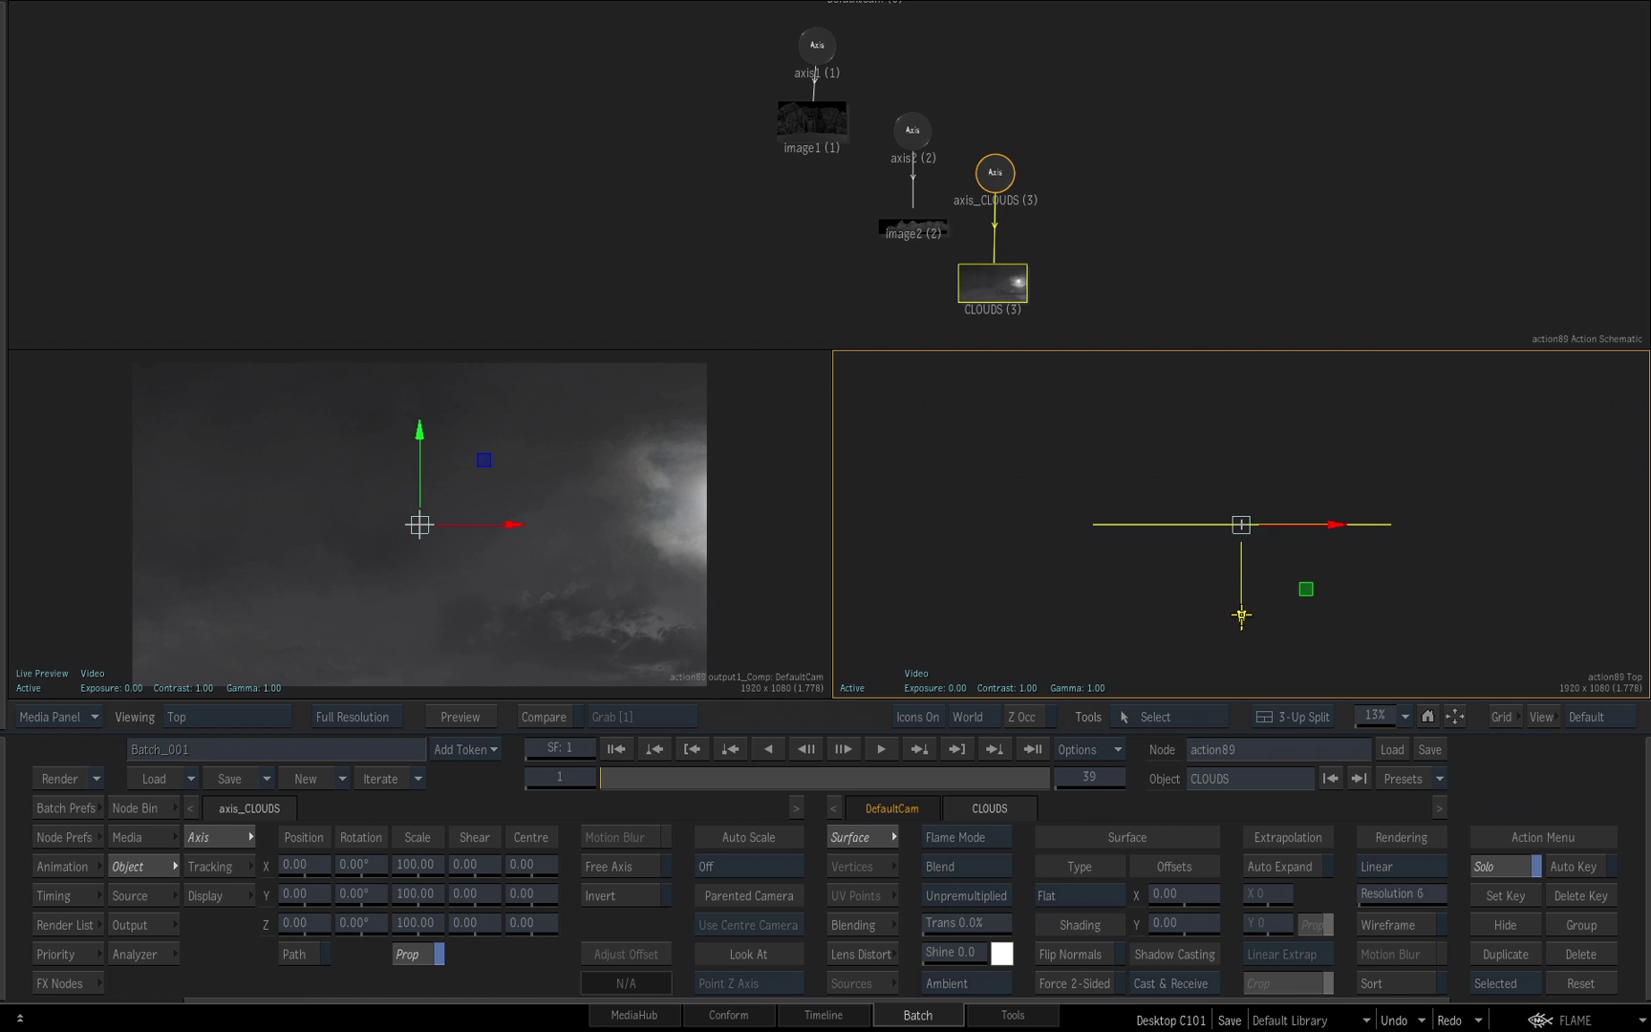
drag(1241, 616, 1241, 556)
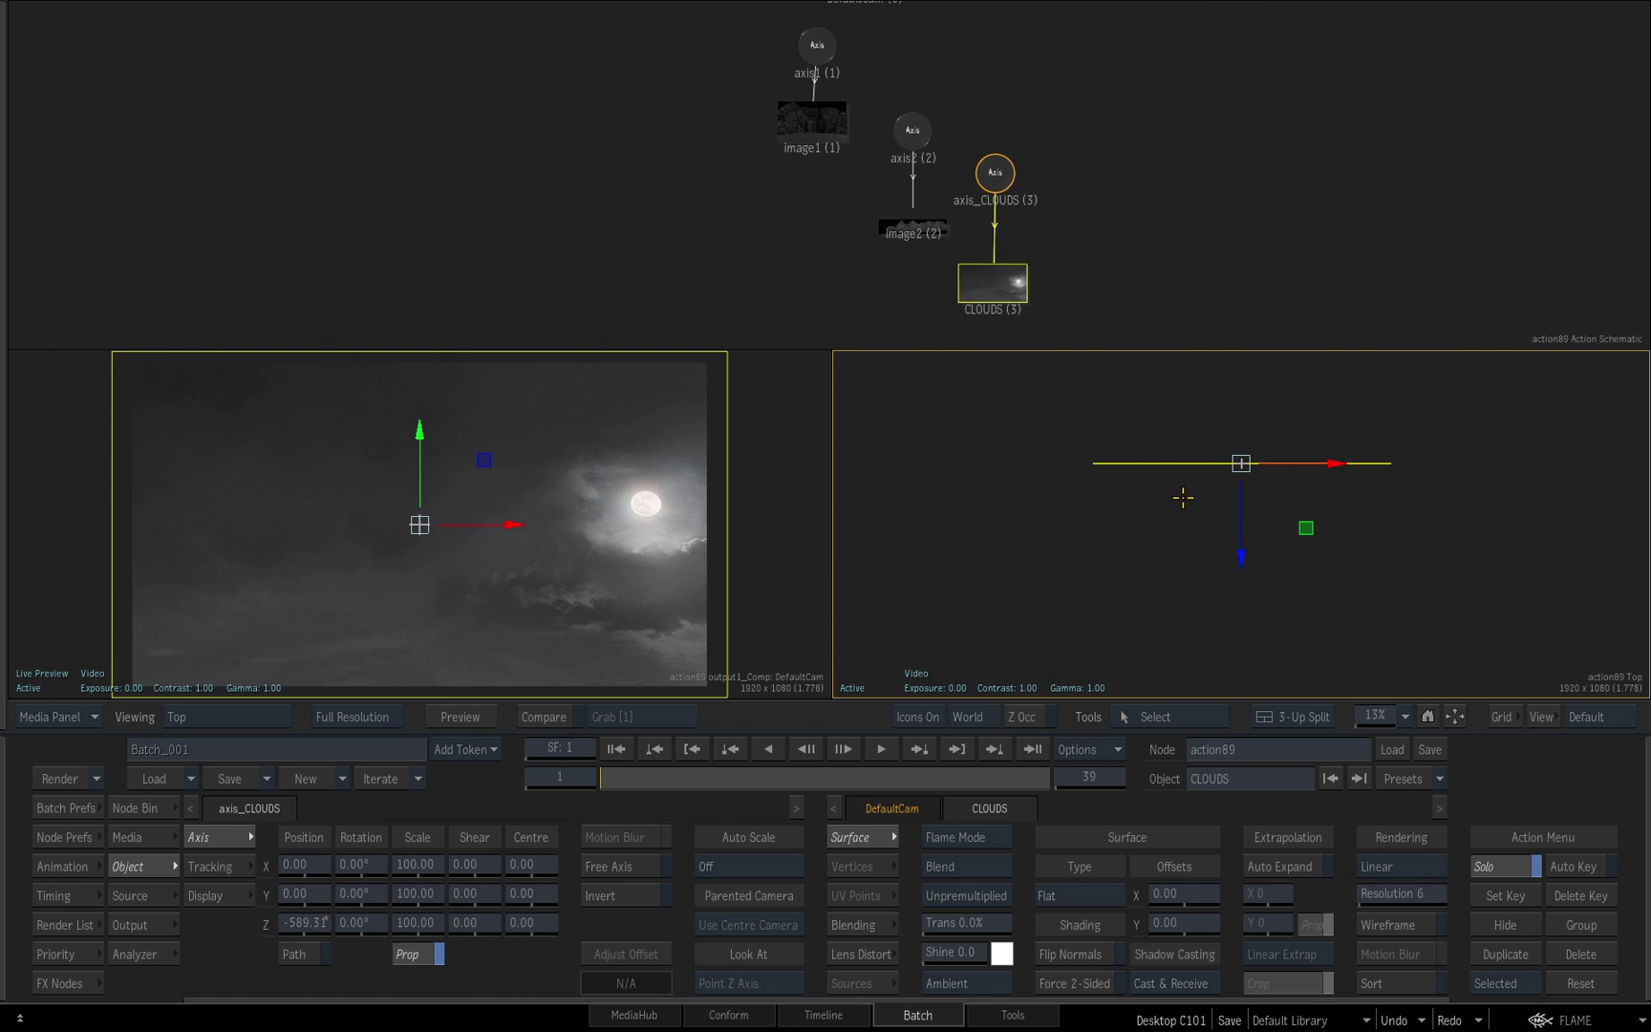
click(304, 922)
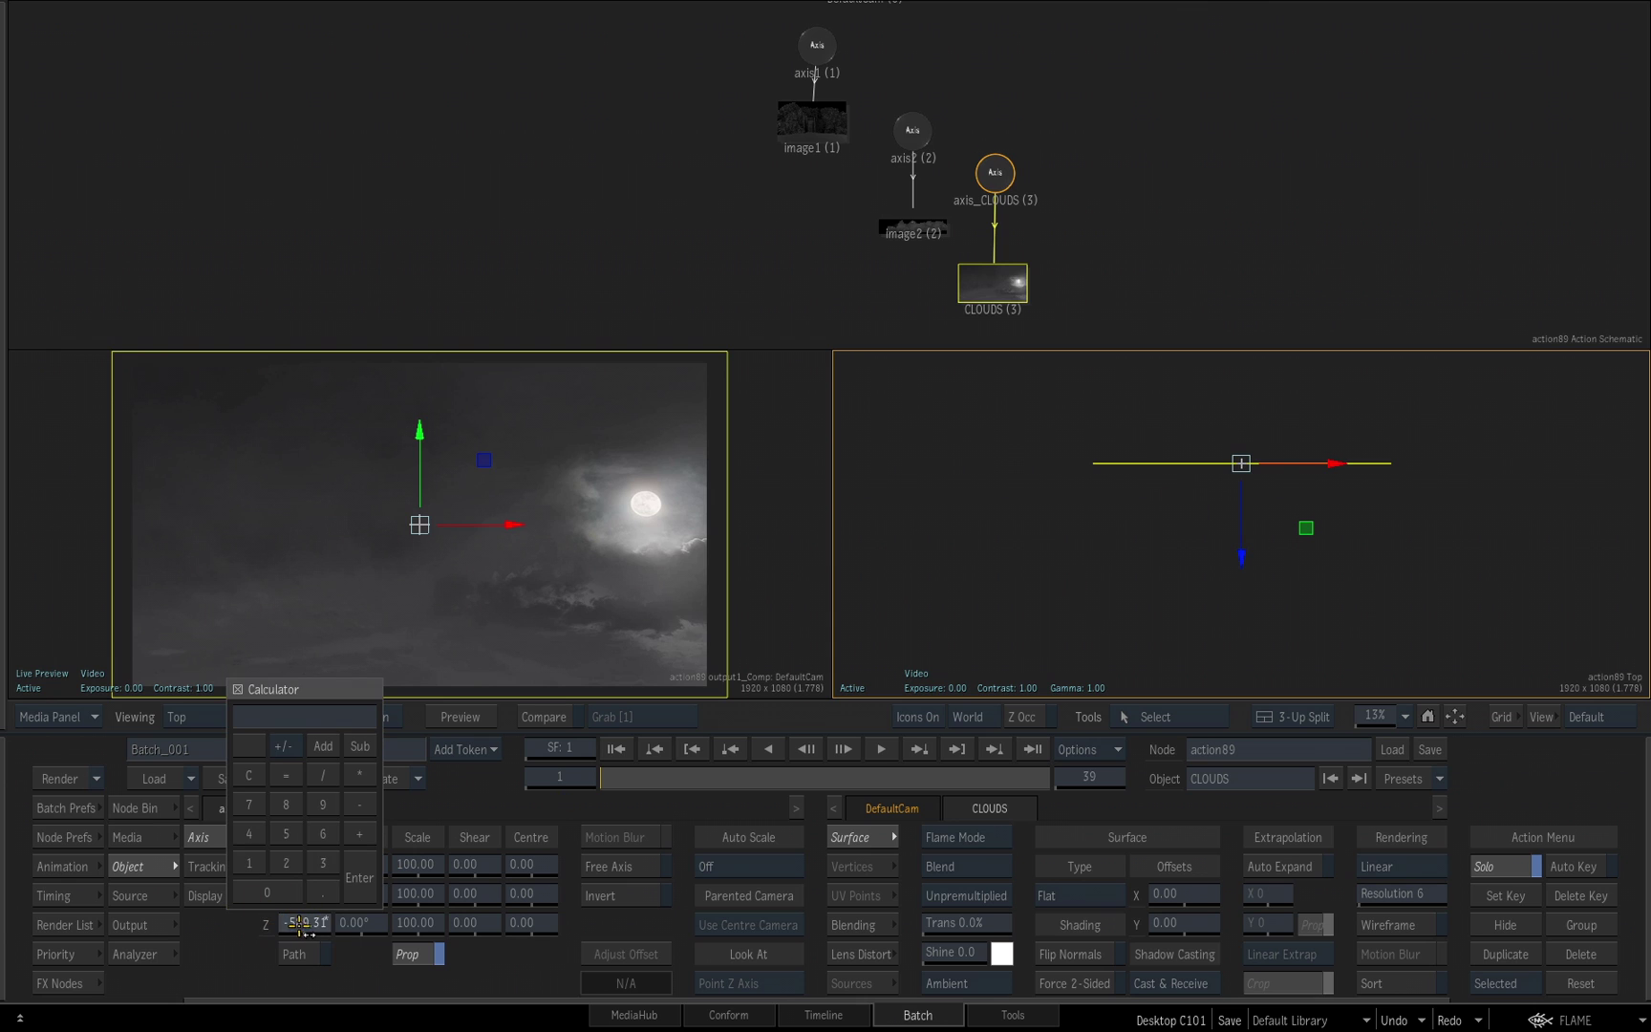
click(359, 805)
click(323, 836)
double_click(272, 887)
click(352, 885)
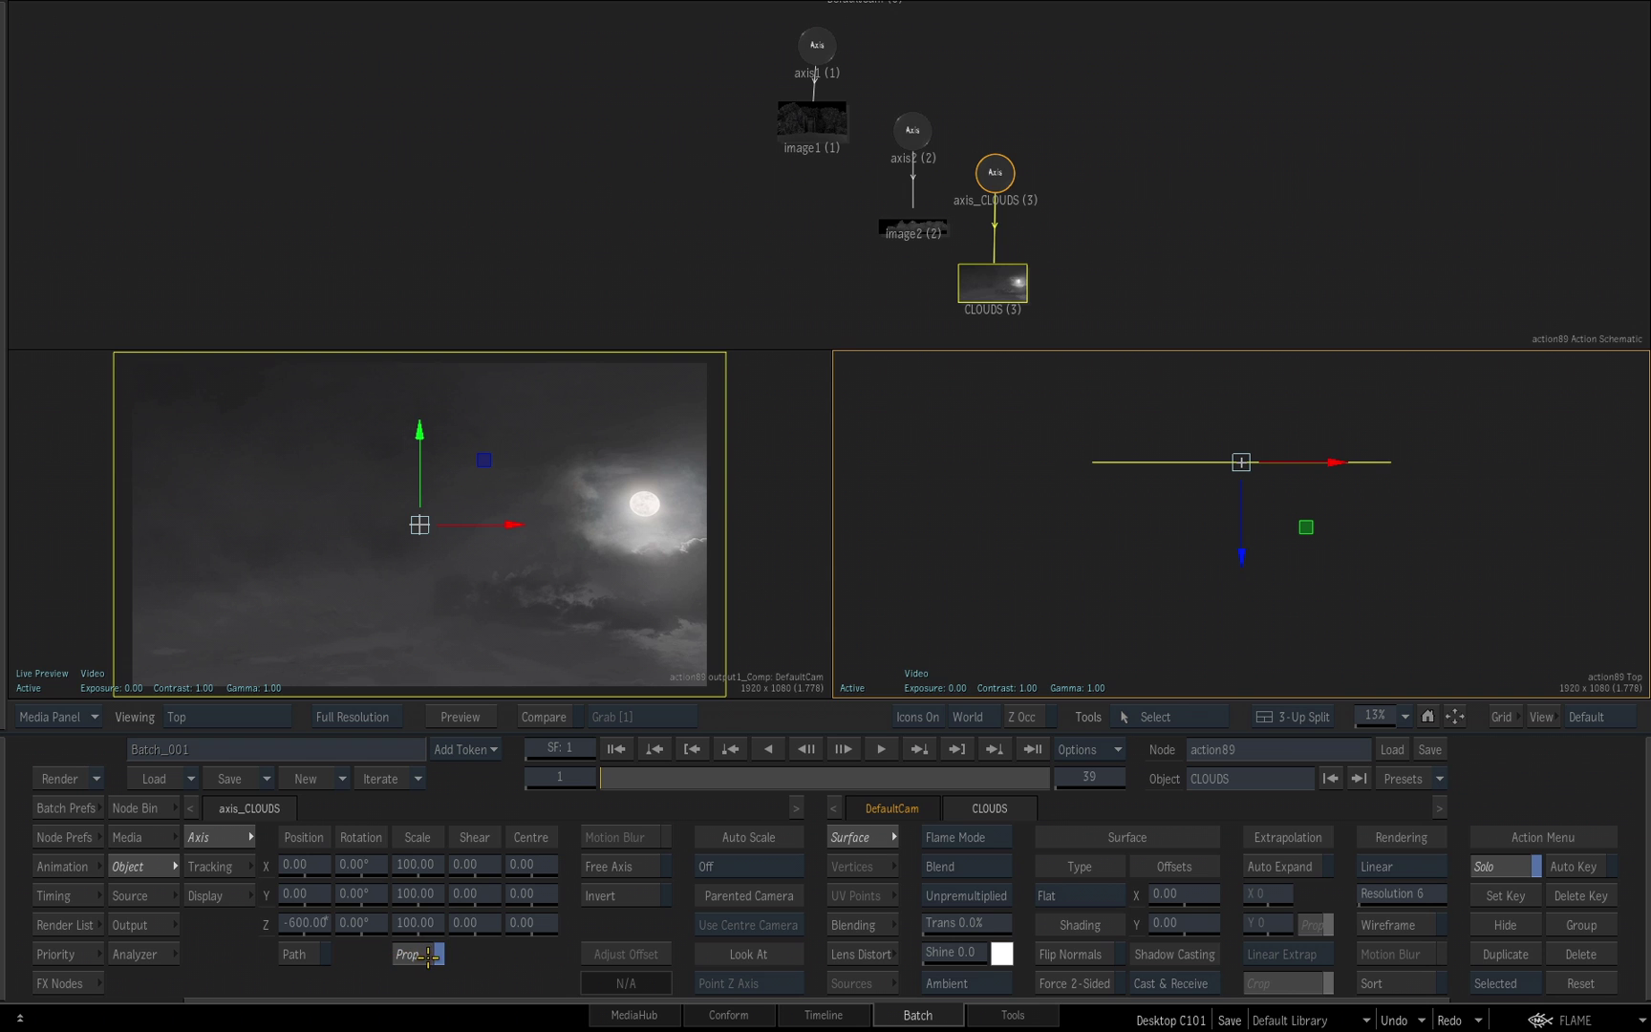
Step: Scale axis_CLOUDS proportionally to 185
drag(426, 923, 461, 920)
click(419, 919)
click(362, 863)
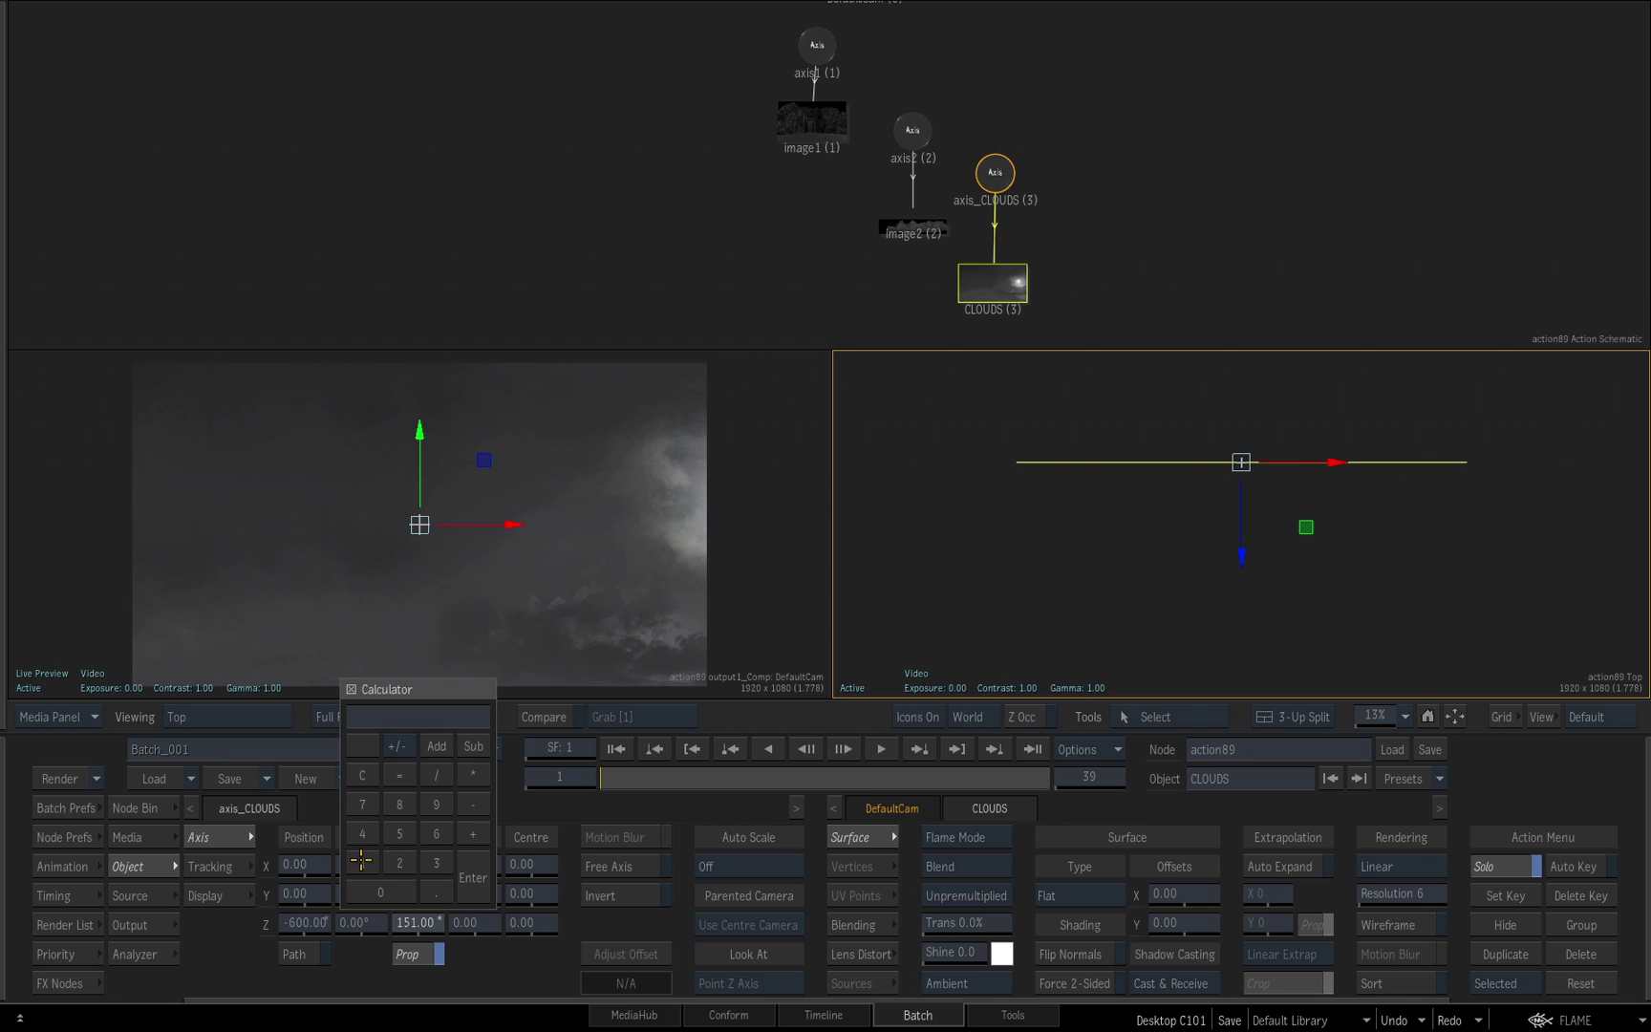
click(400, 804)
click(399, 833)
click(473, 877)
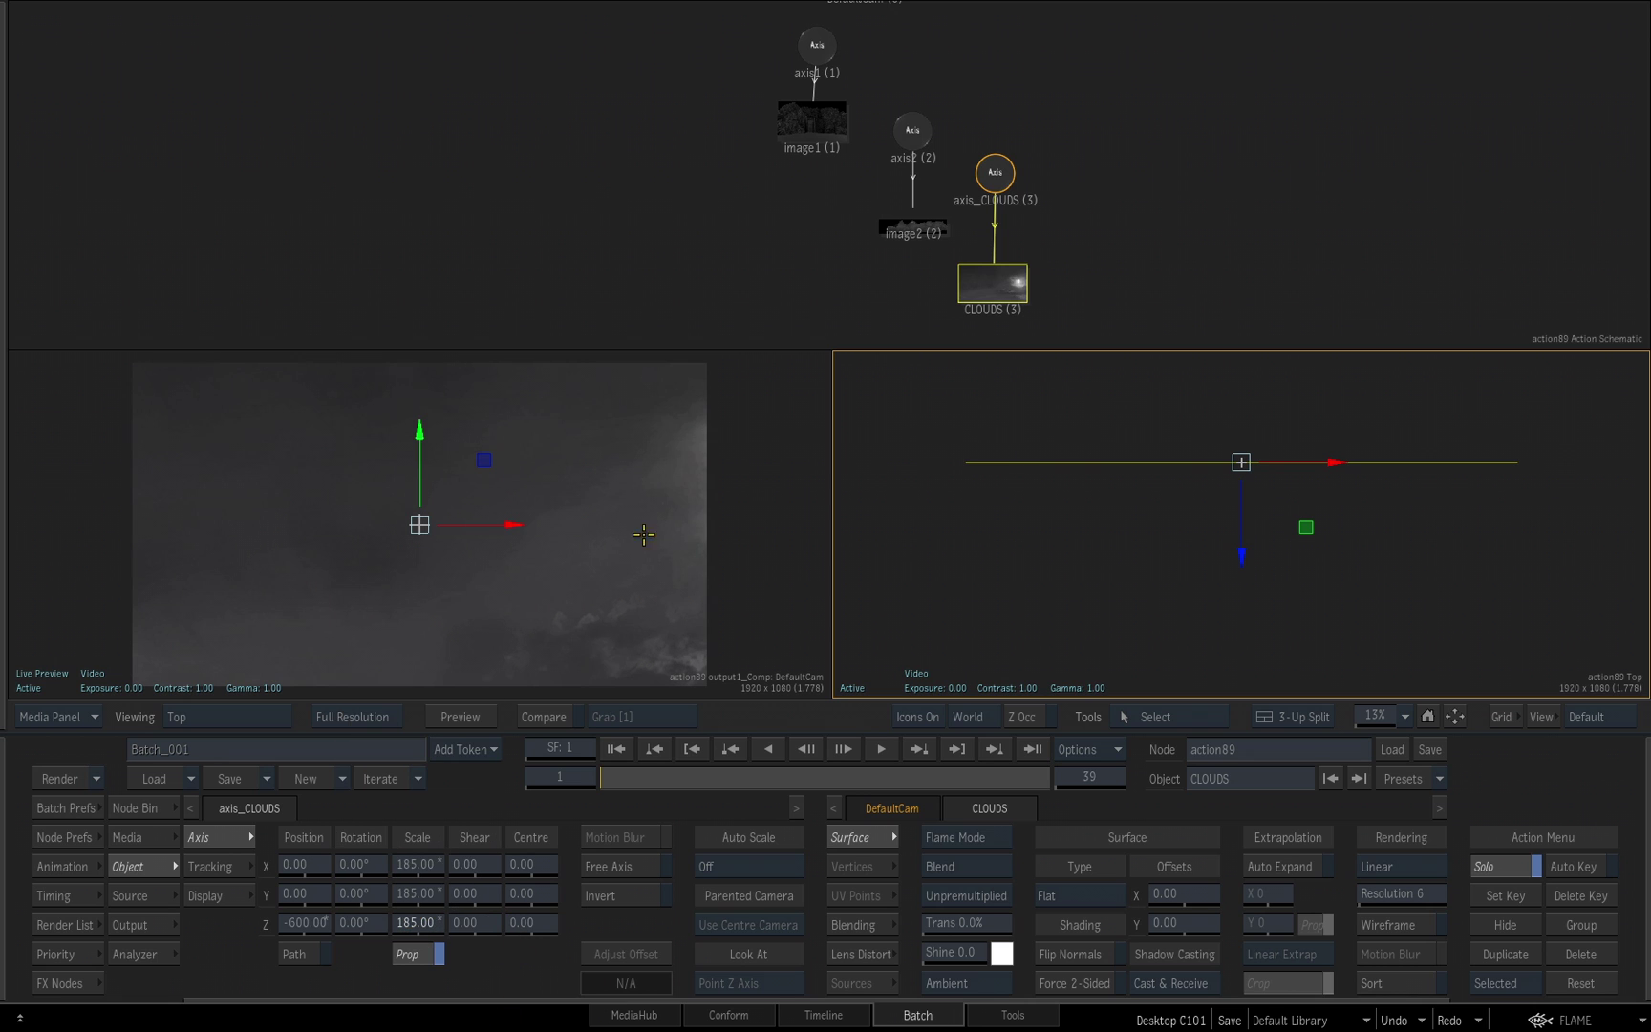
Step: Zoom out the camera view and move axis_CLOUDS freehand to about X 1317 and Y 723
click(712, 584)
drag(617, 600, 243, 741)
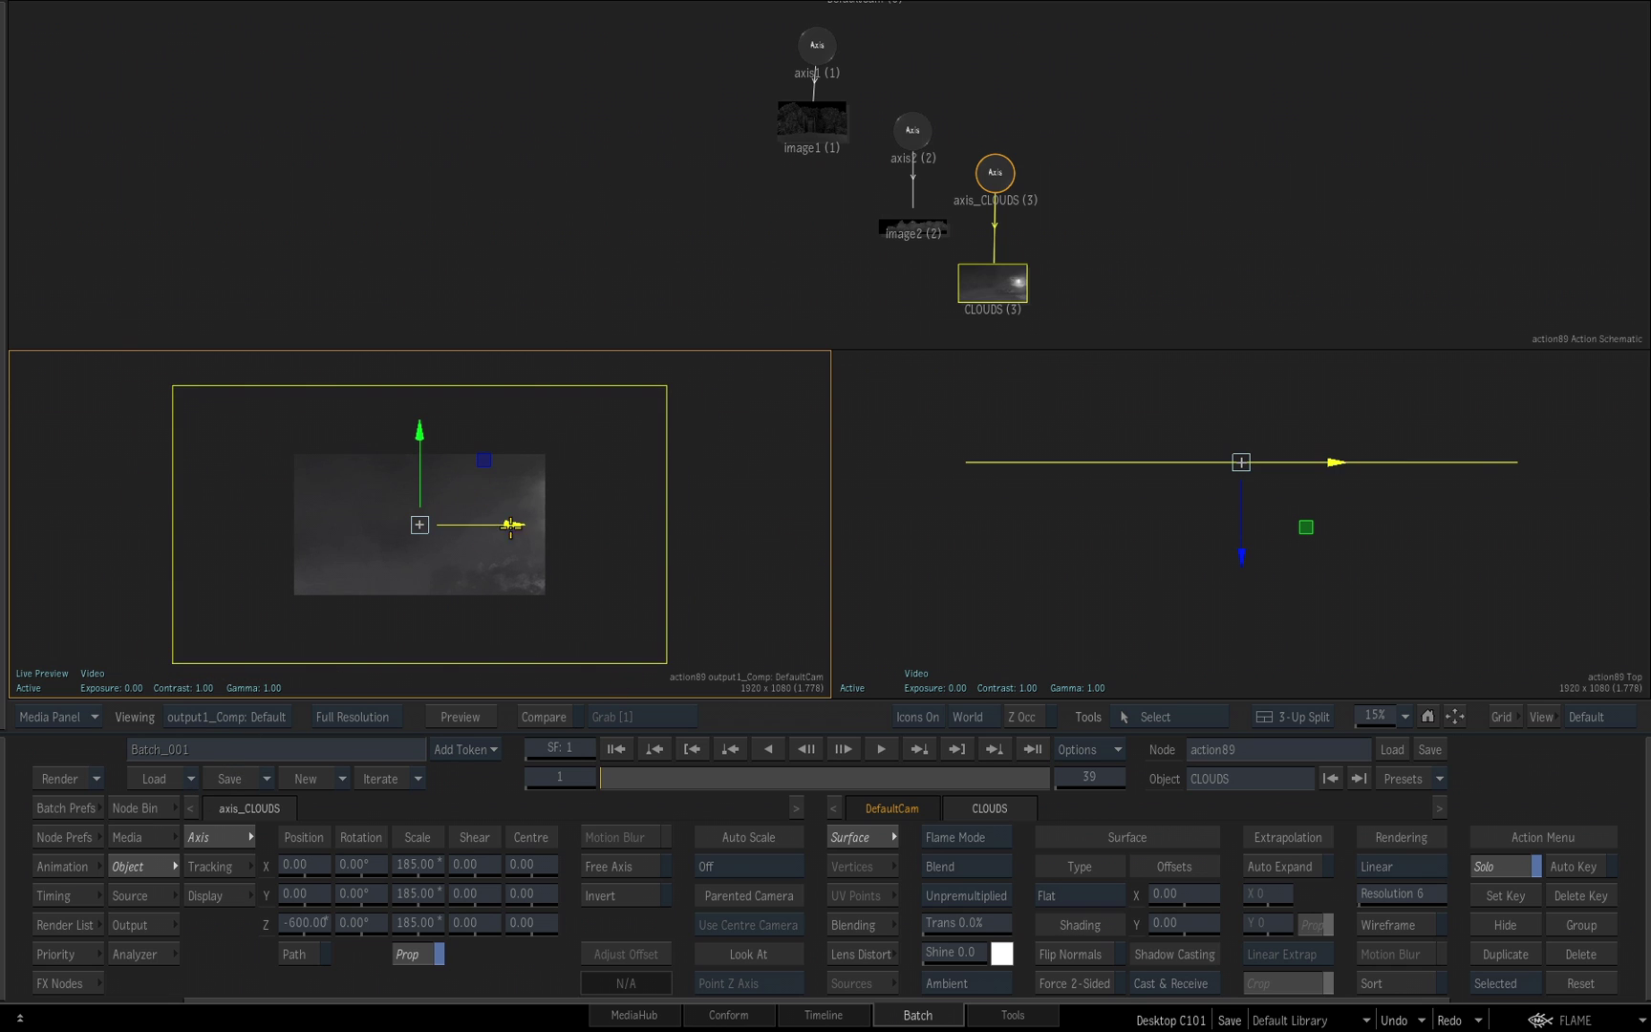
drag(524, 524, 686, 524)
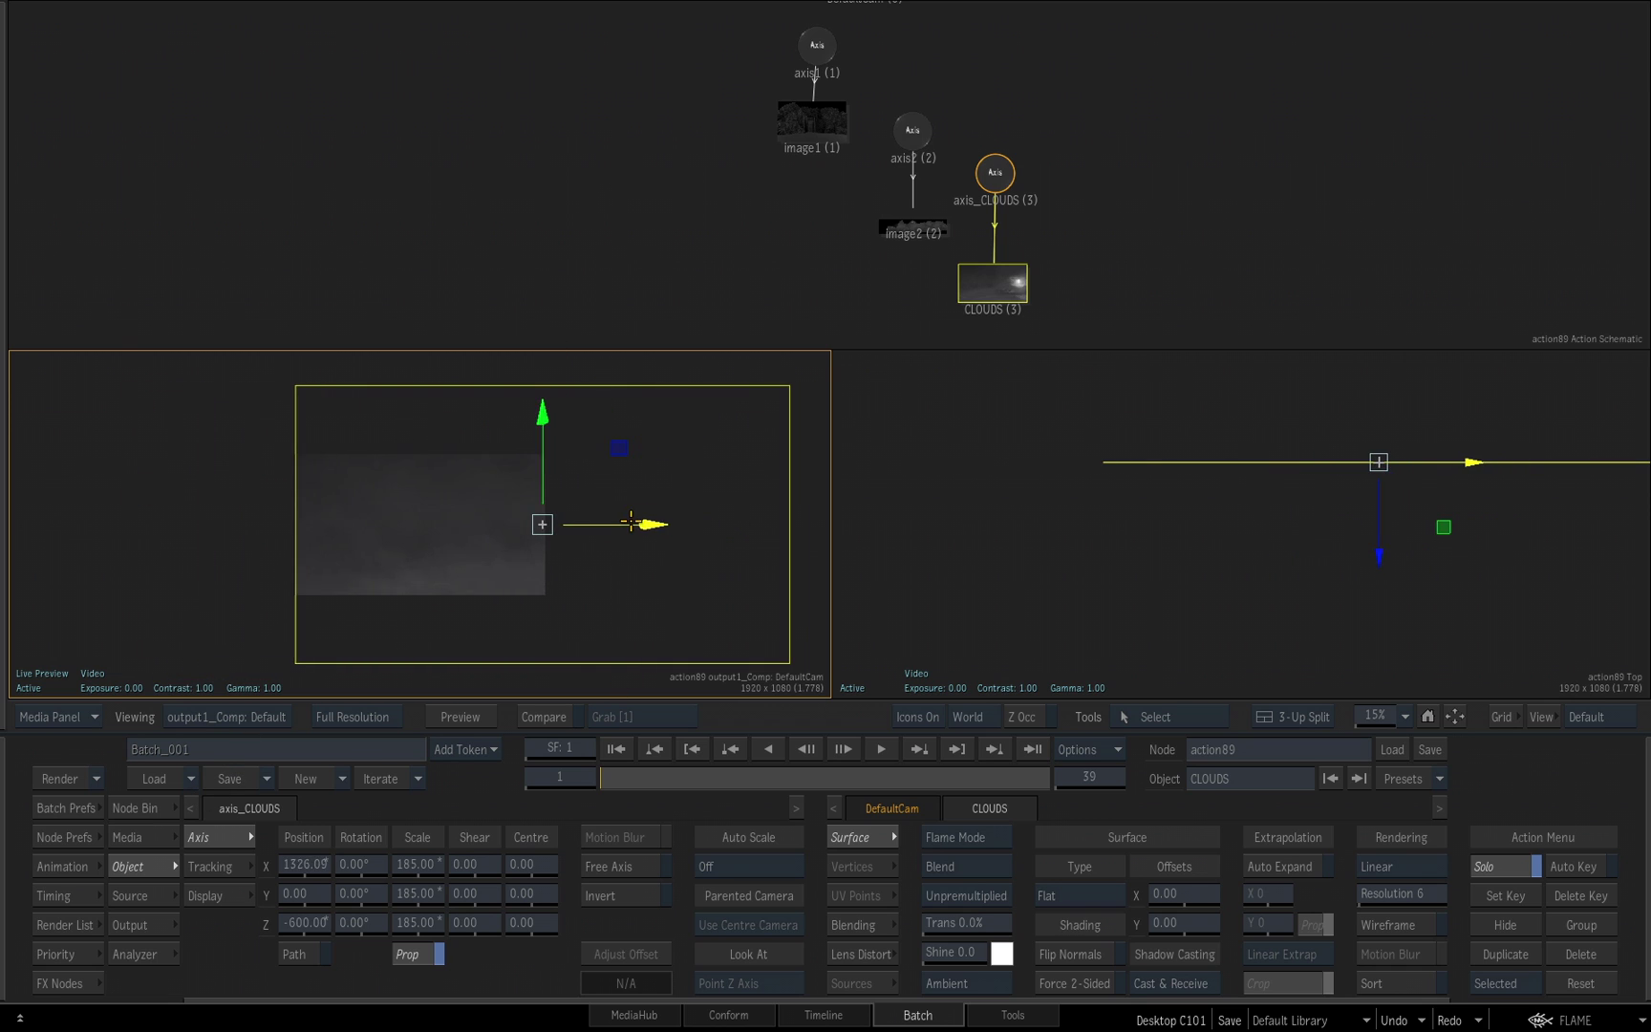
drag(545, 412, 540, 352)
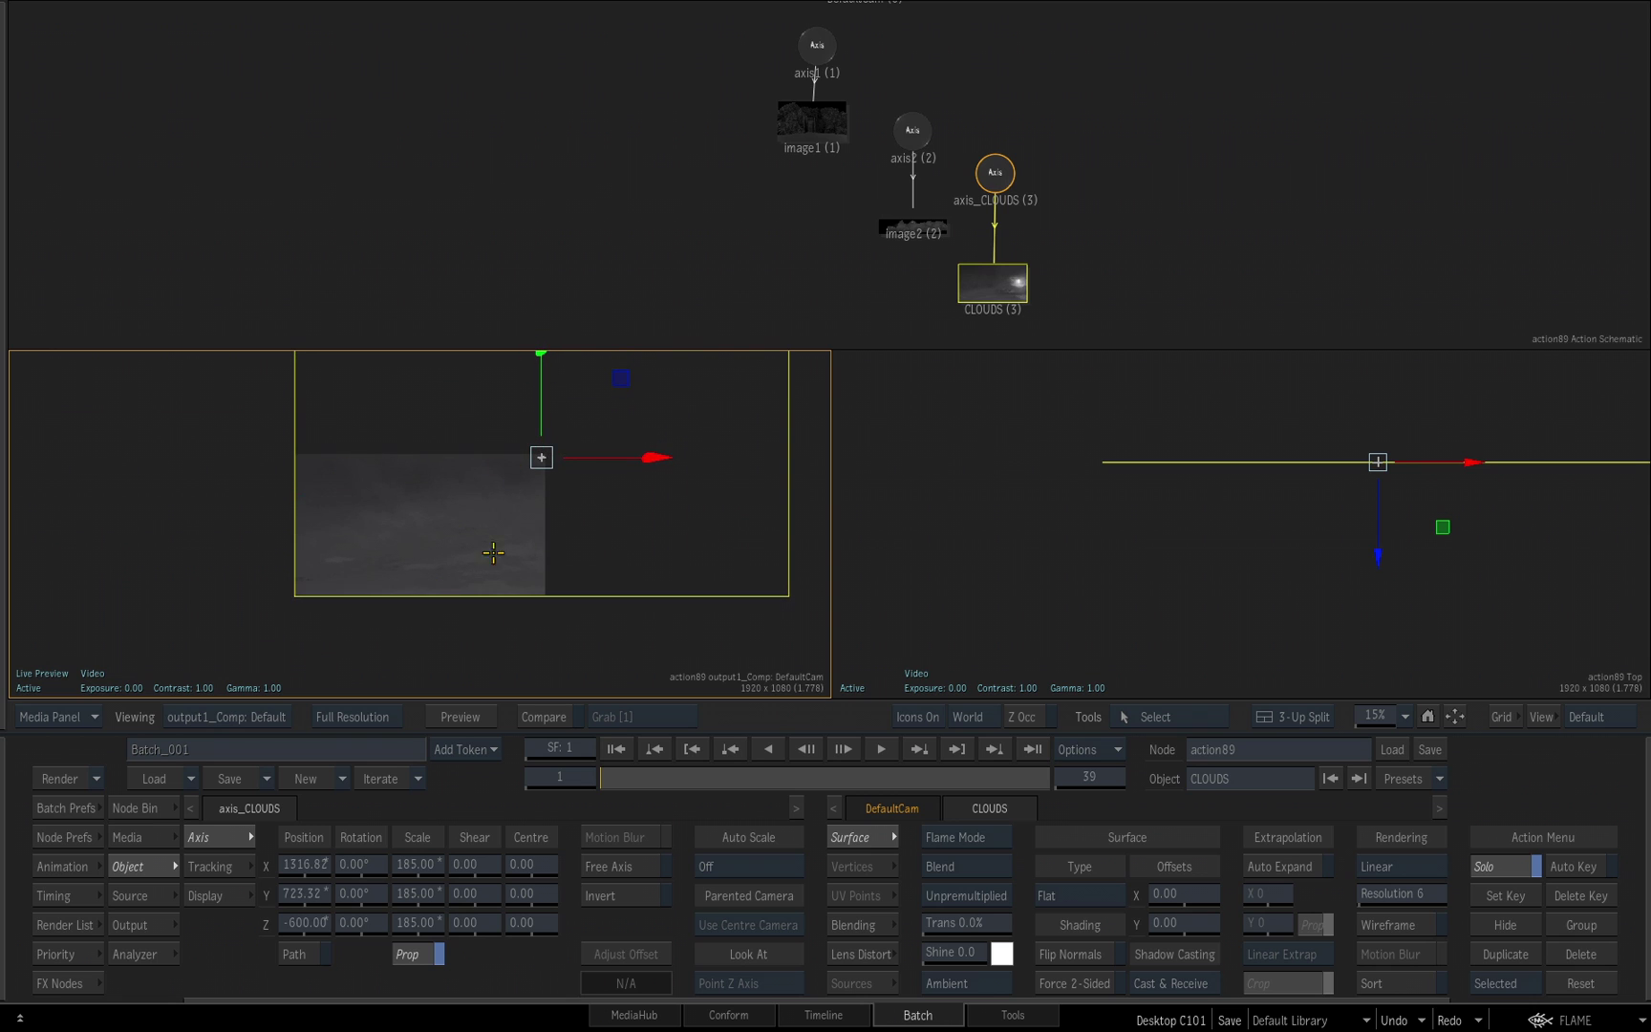
Step: Set the axis_CLOUDS position to X 1315 and Y 735
key(grave)
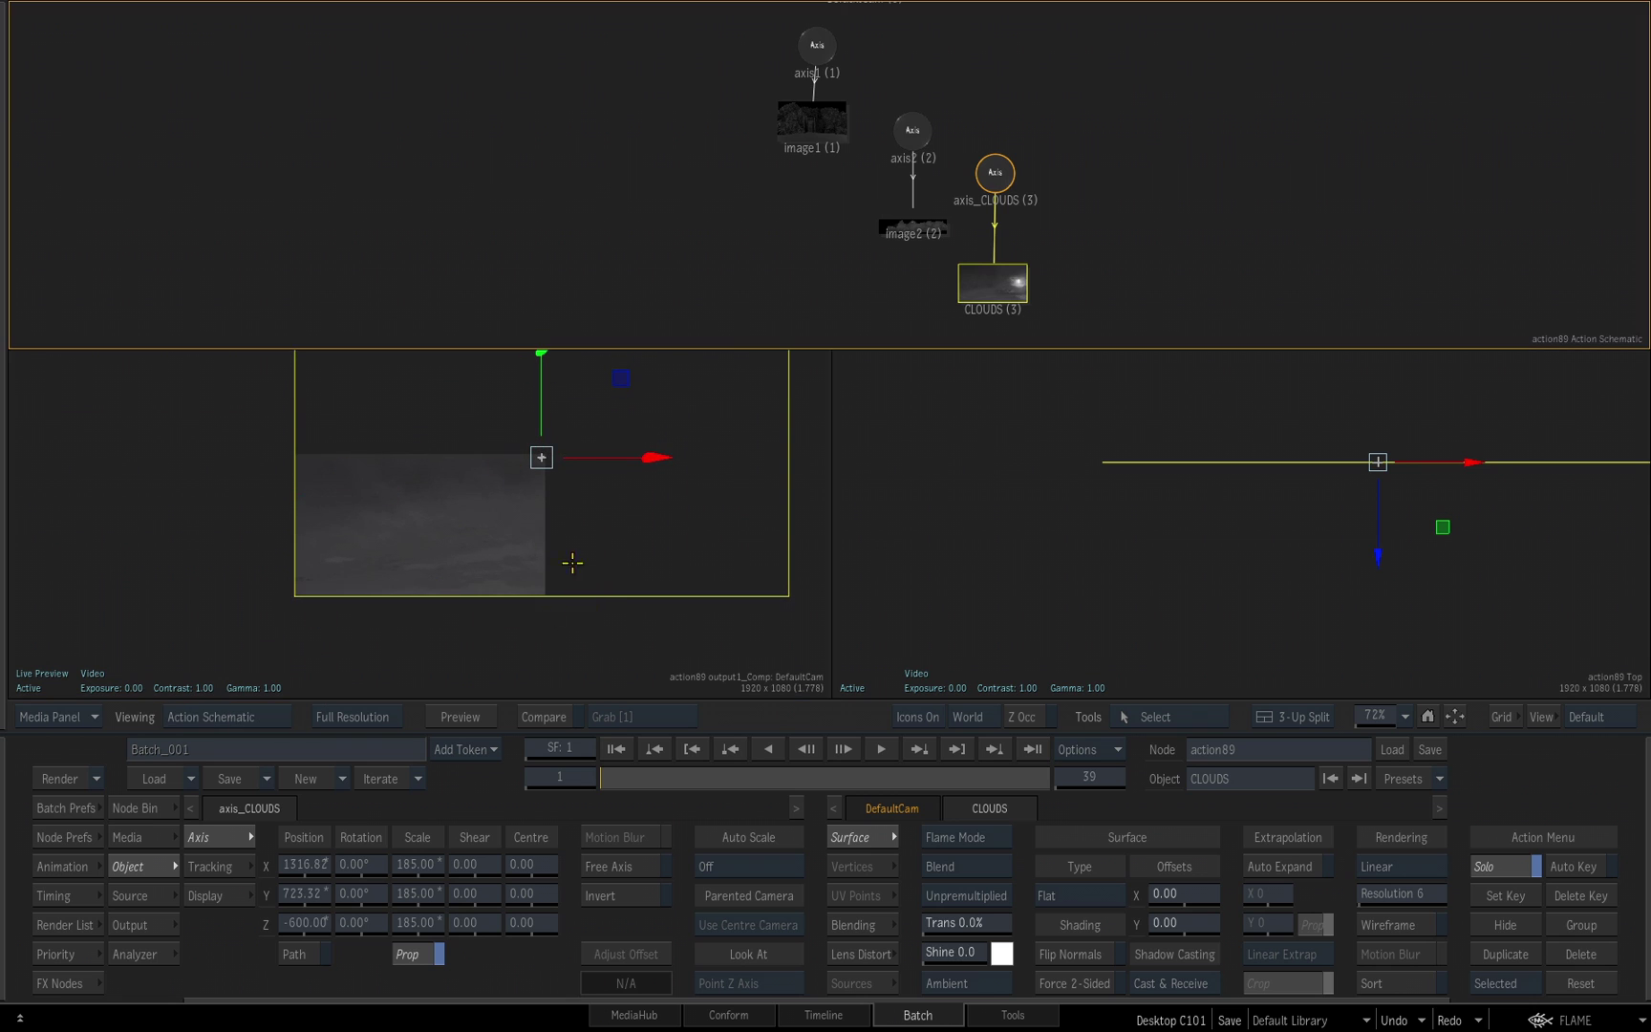
click(302, 863)
click(249, 810)
click(320, 804)
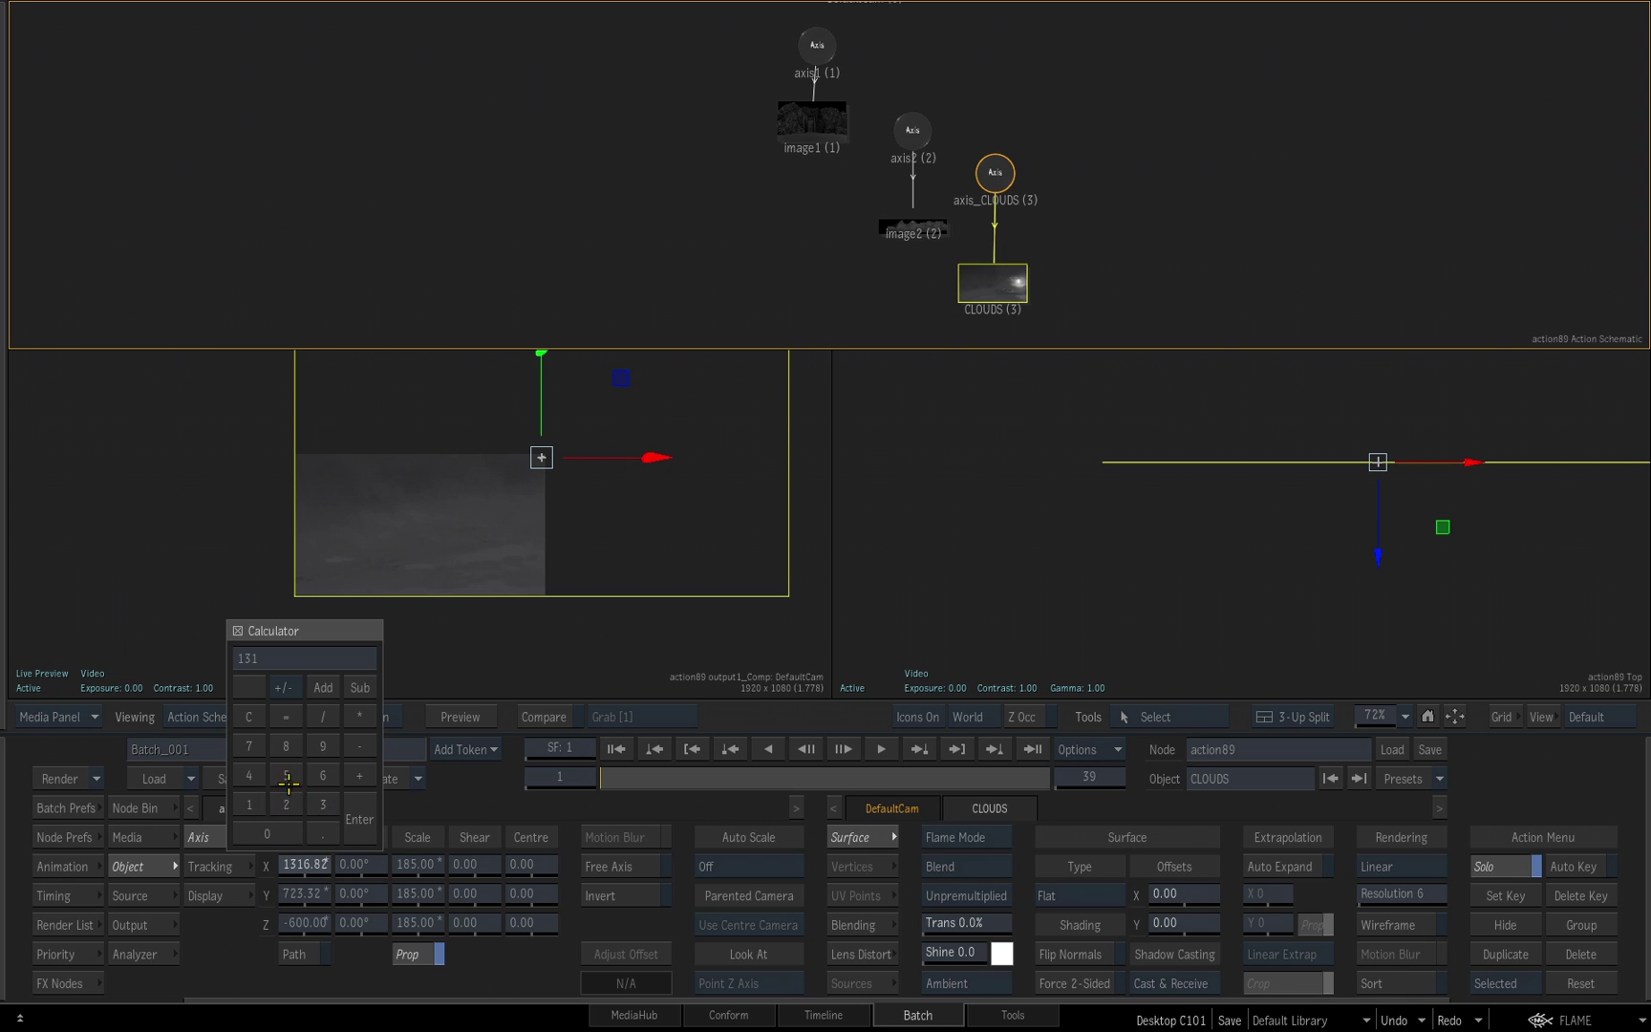
click(291, 777)
click(359, 819)
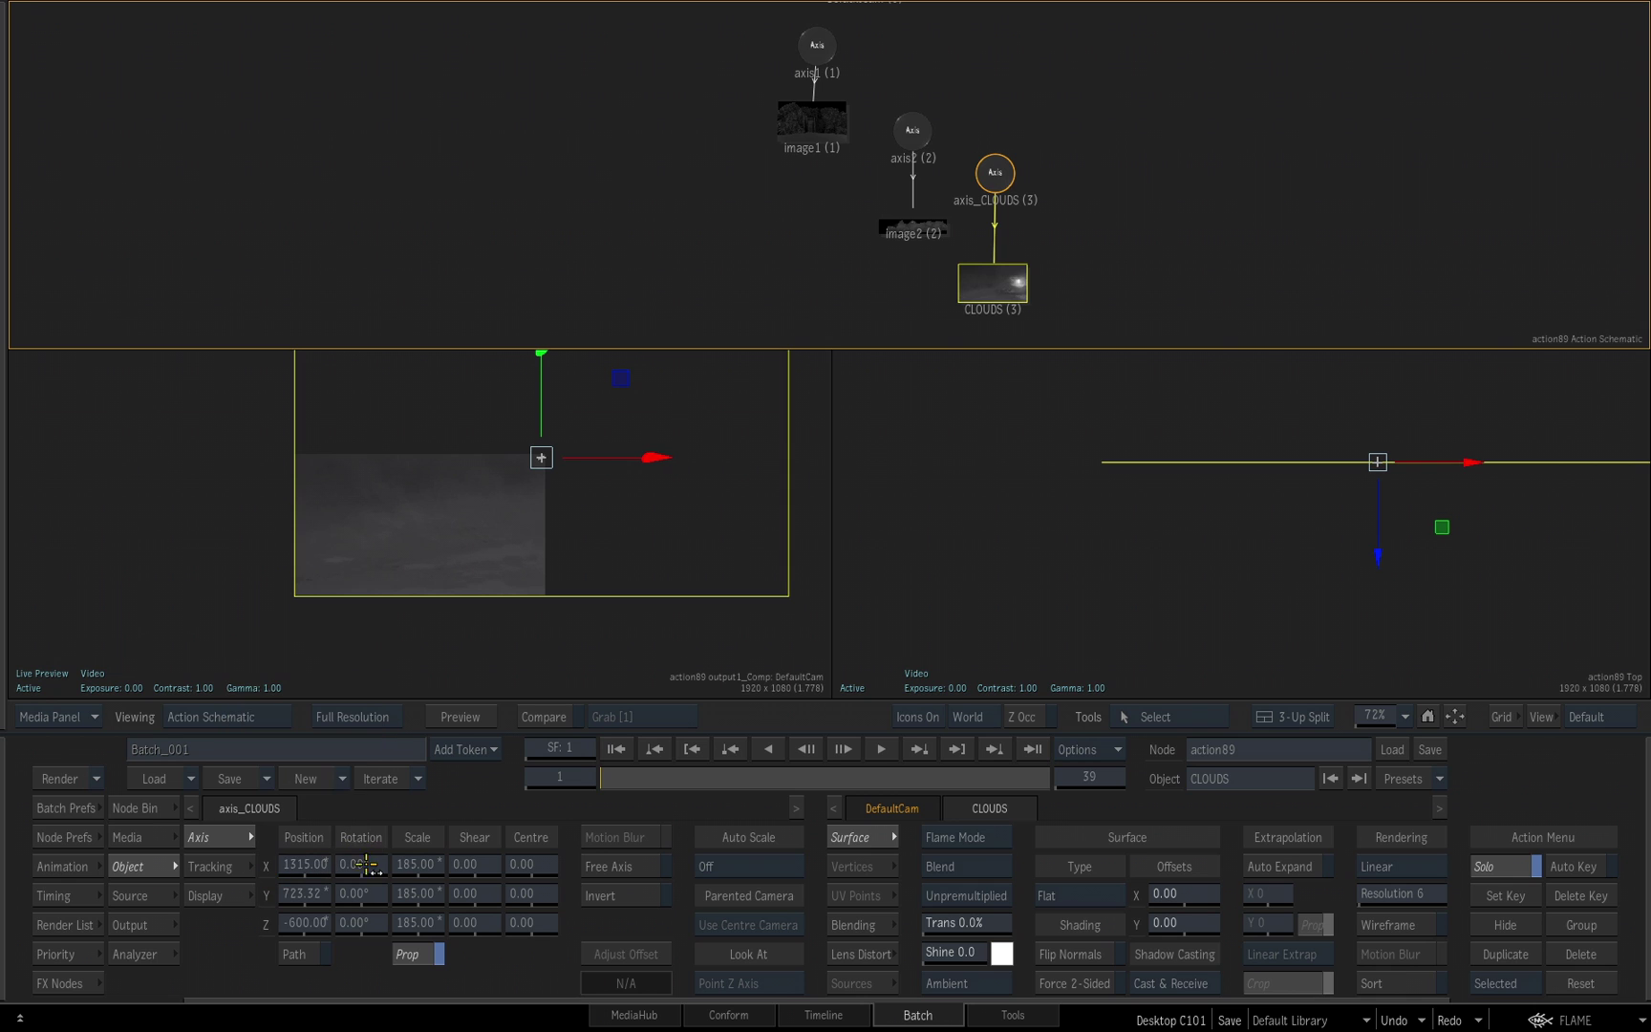
click(306, 894)
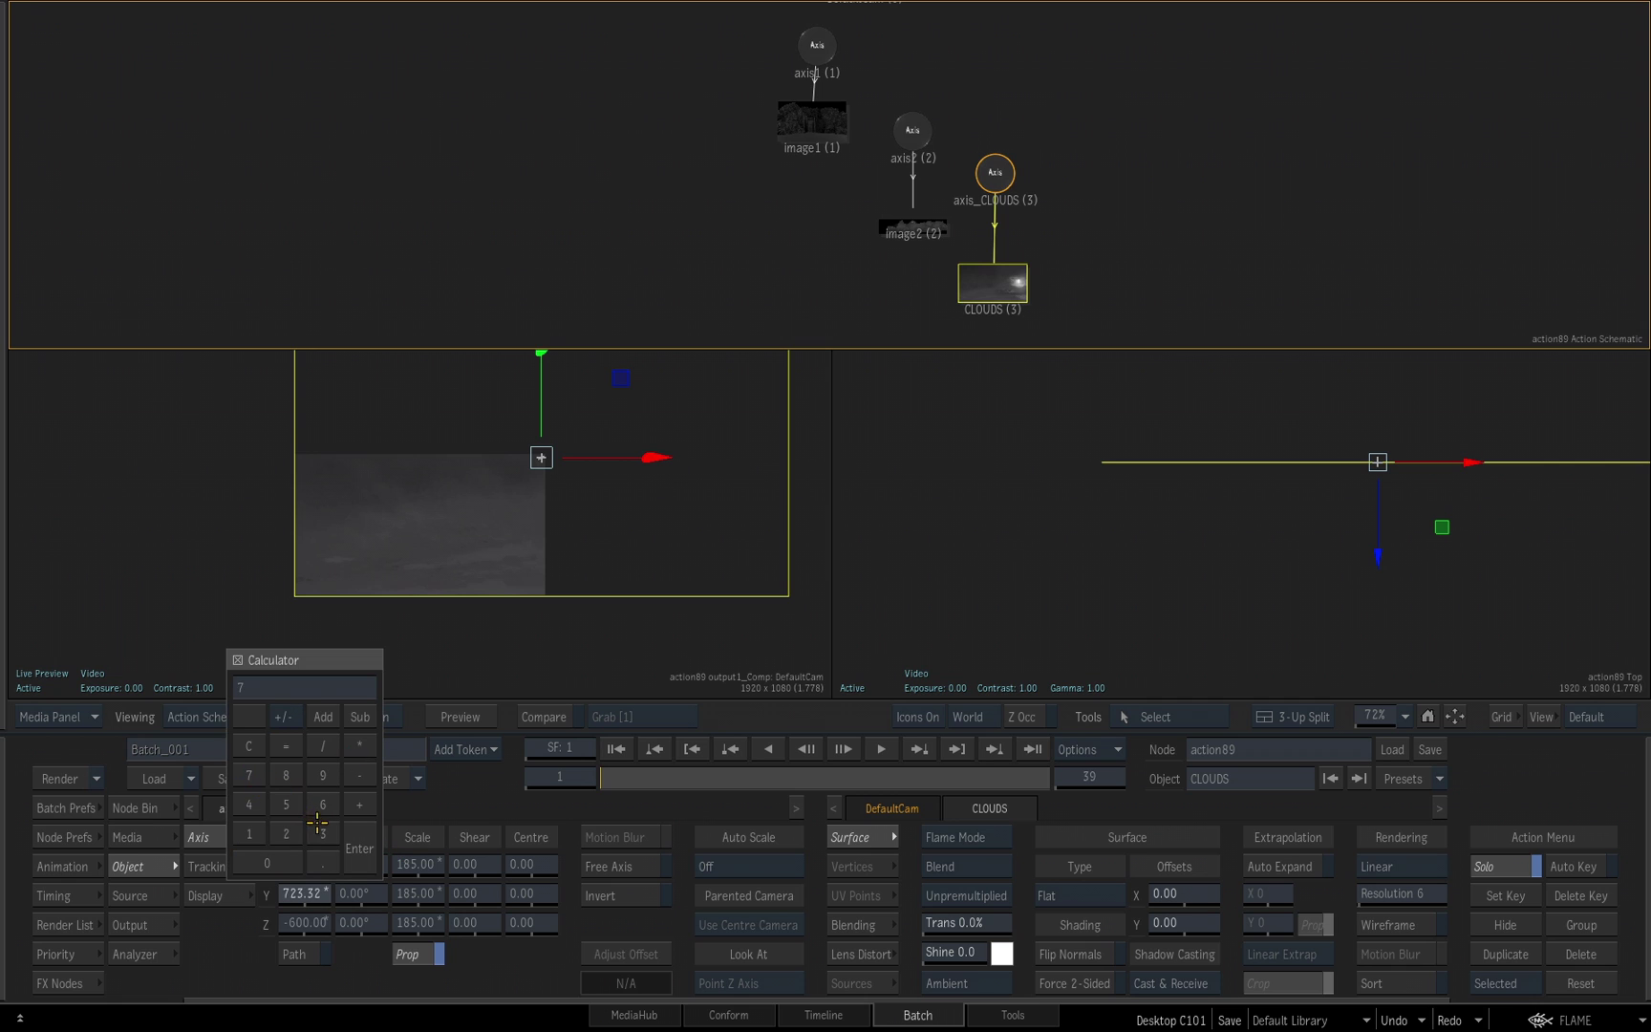
text(35)
key(Return)
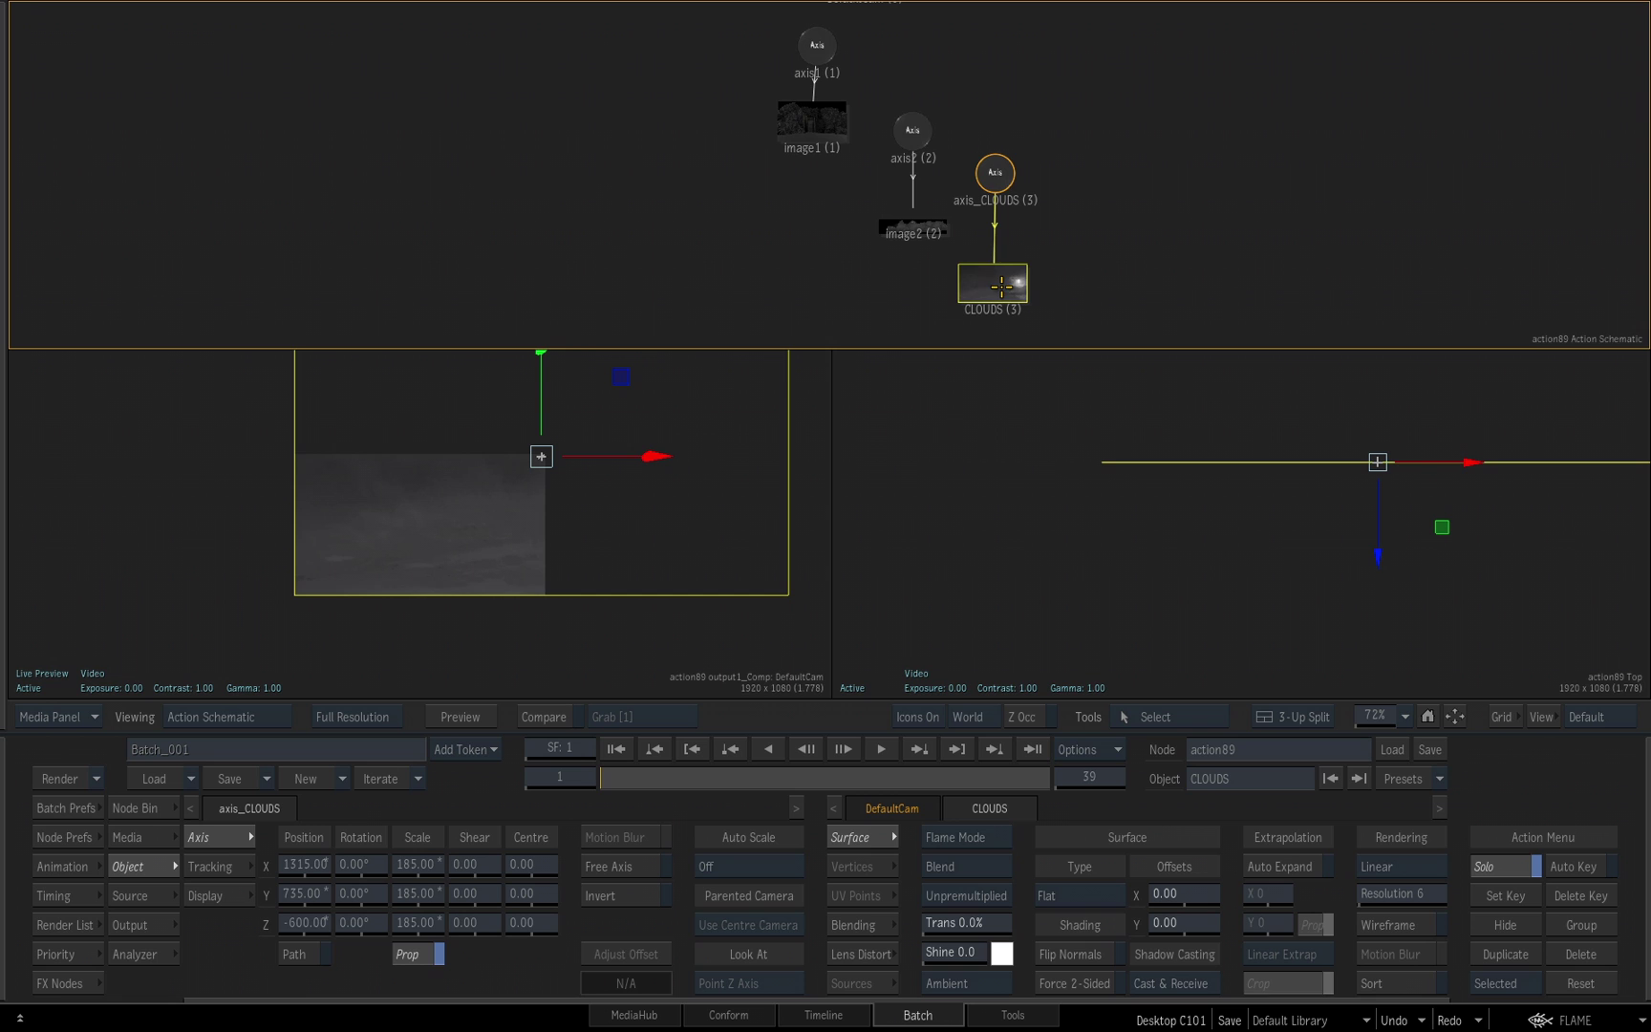
Step: Turn off solo for the CLOUDS layer and hide the rock wall layer, axis1 with image1
click(1495, 865)
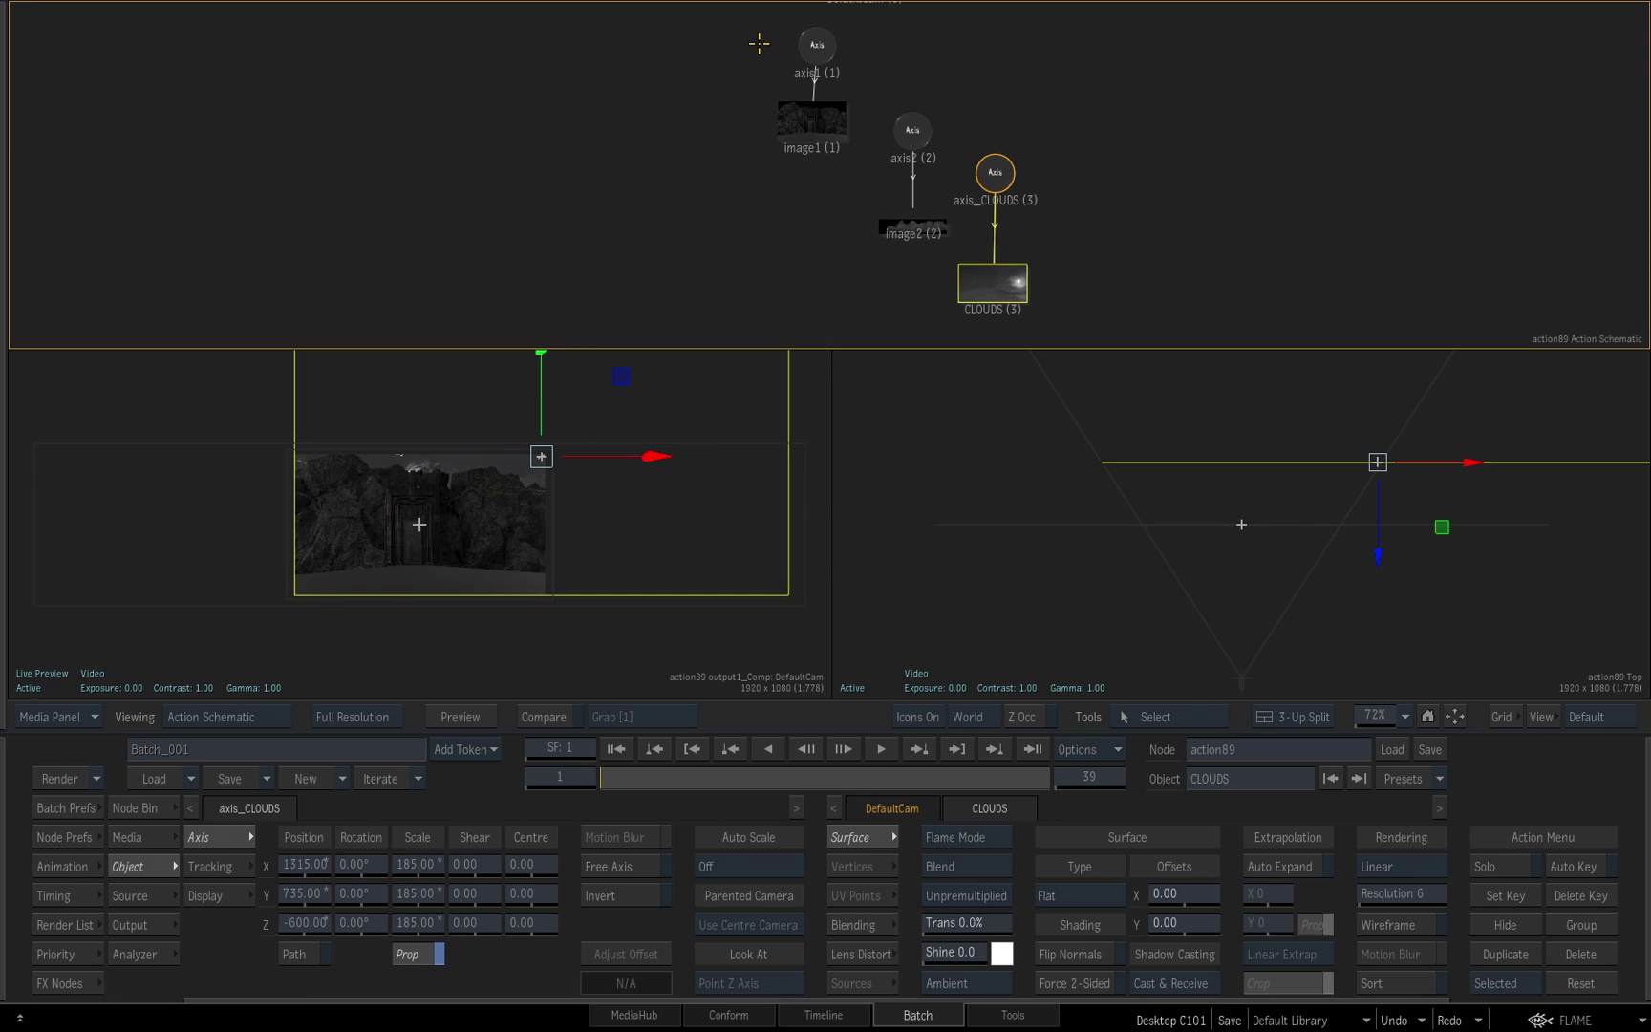
drag(755, 32, 865, 168)
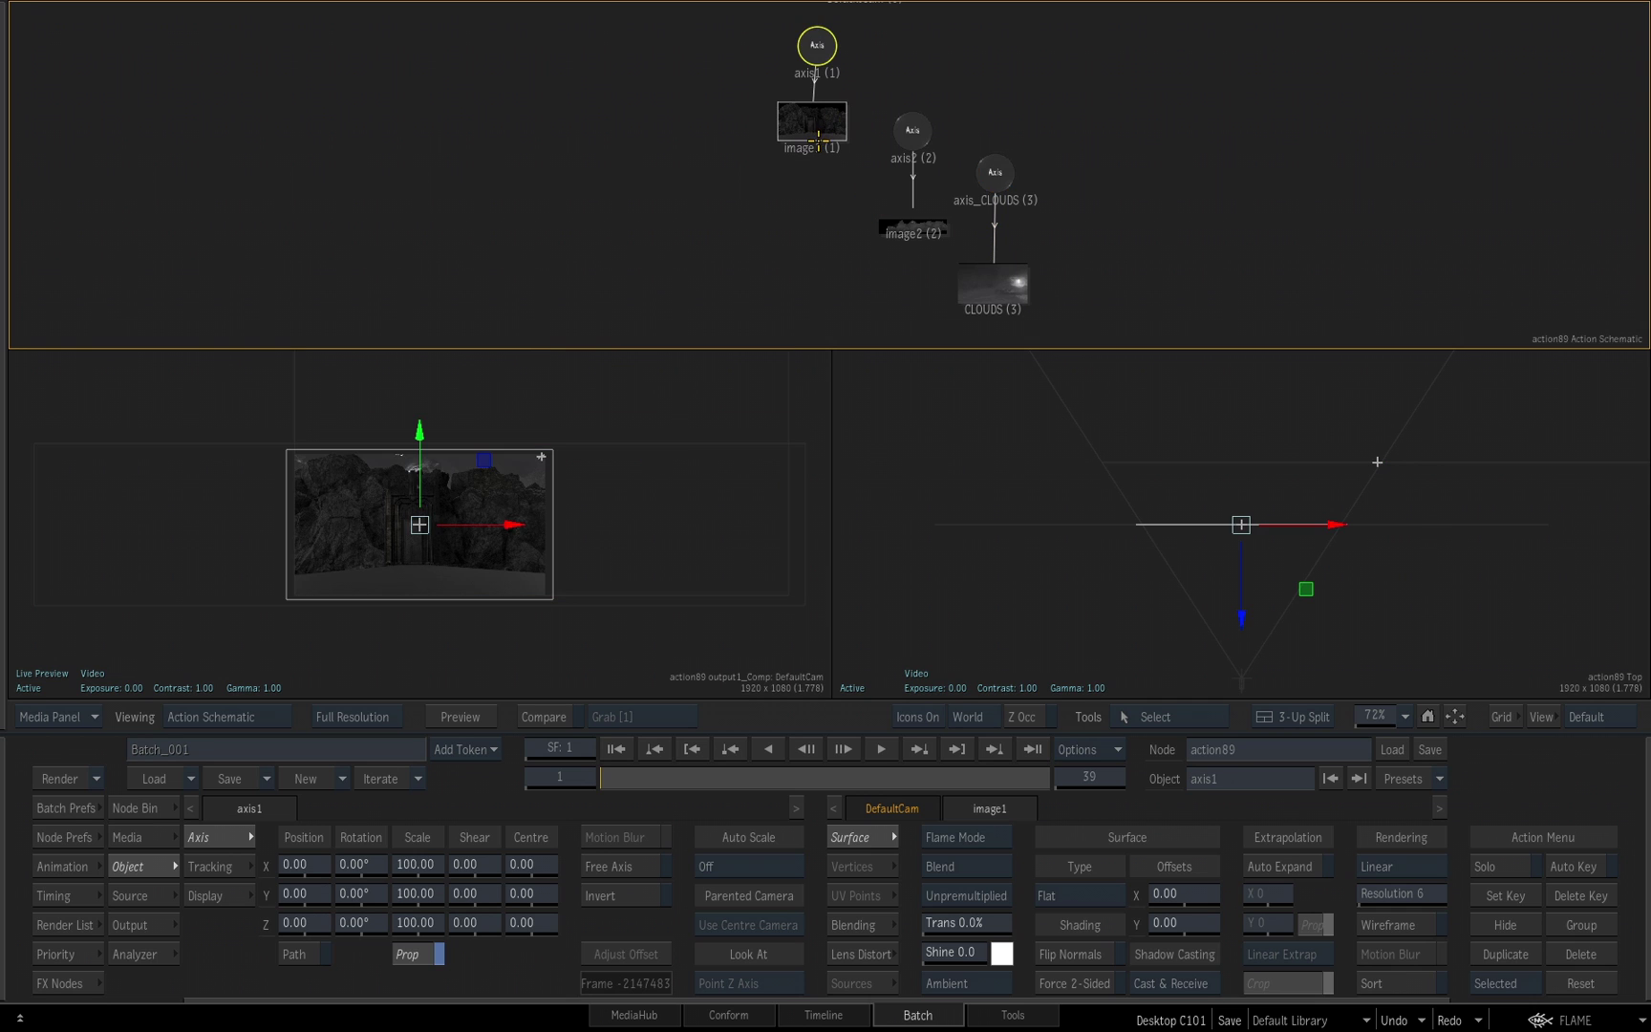
key(shift+h)
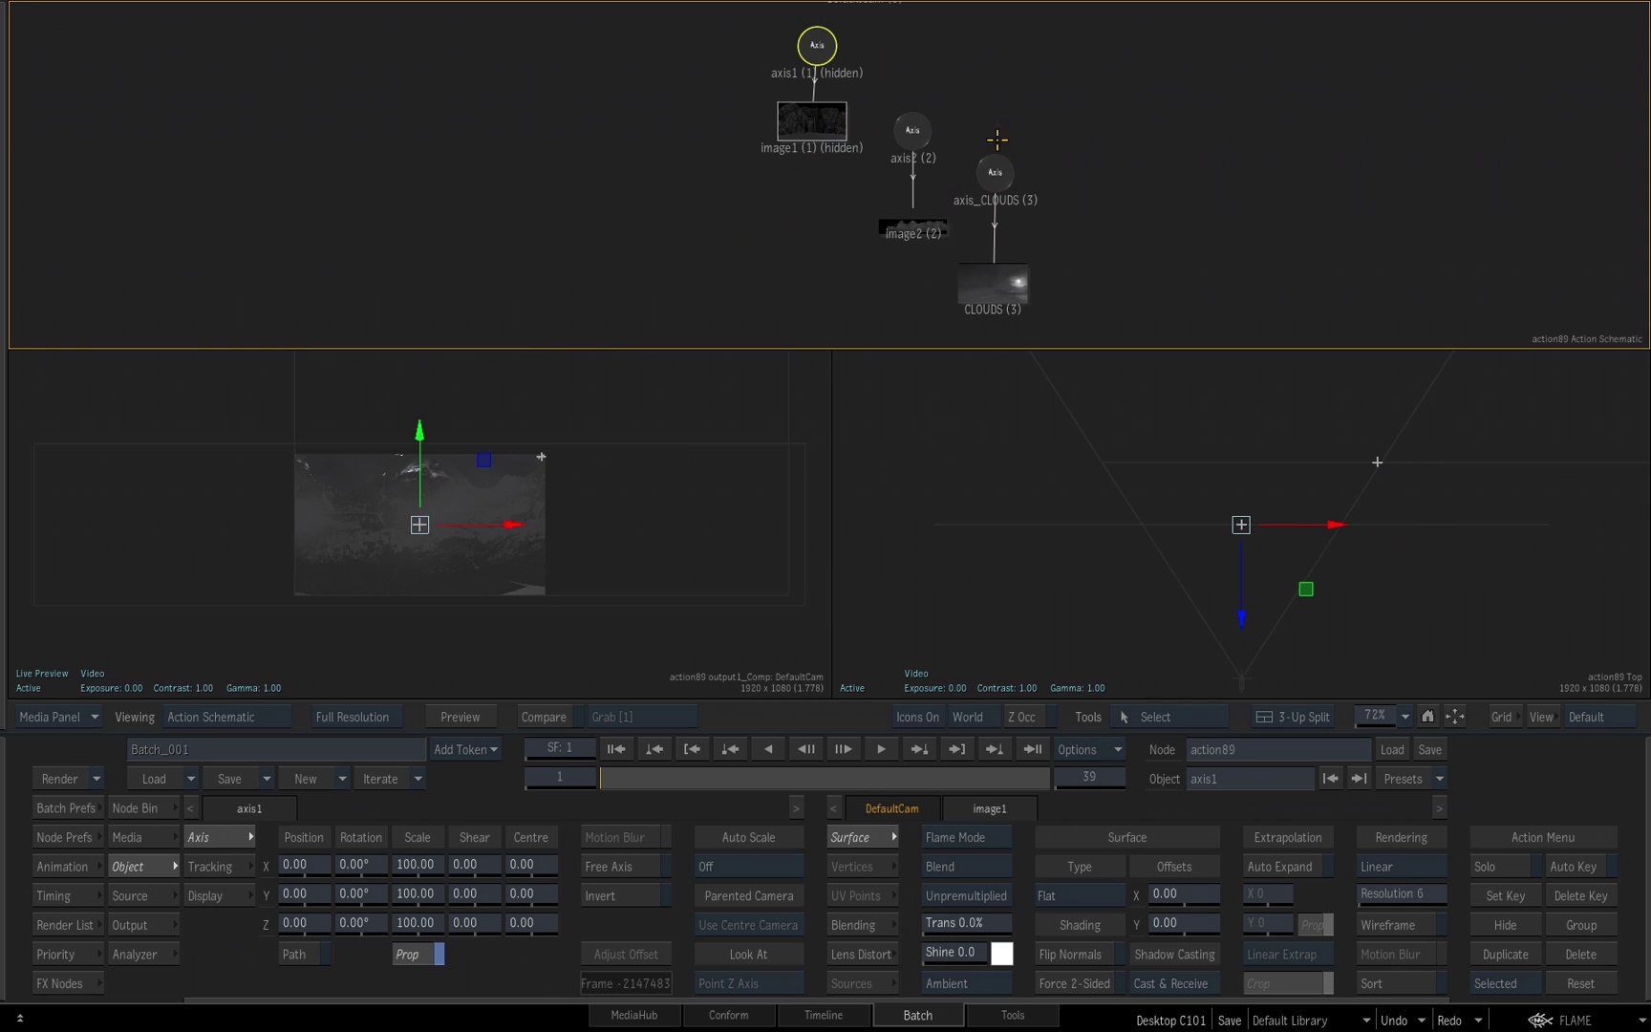
Step: Reposition axis_CLOUDS together with its image in the schematic, to the left of the other two layers
click(994, 173)
drag(995, 173, 514, 131)
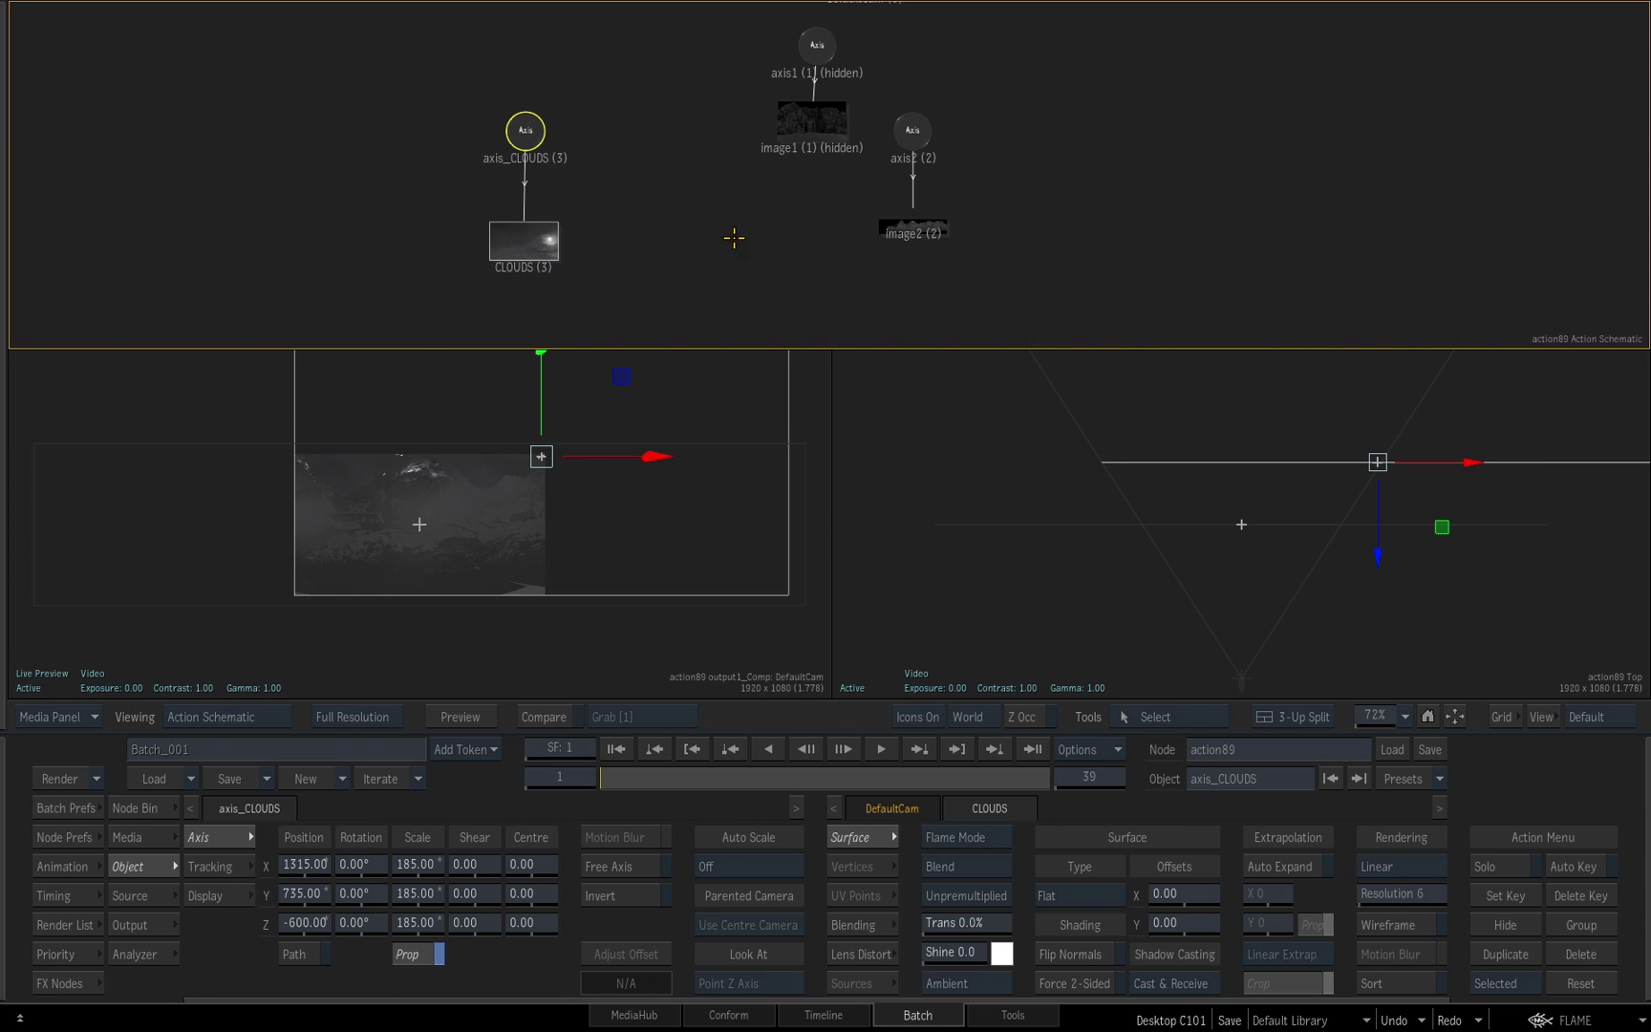
scroll(828, 189, up, 2)
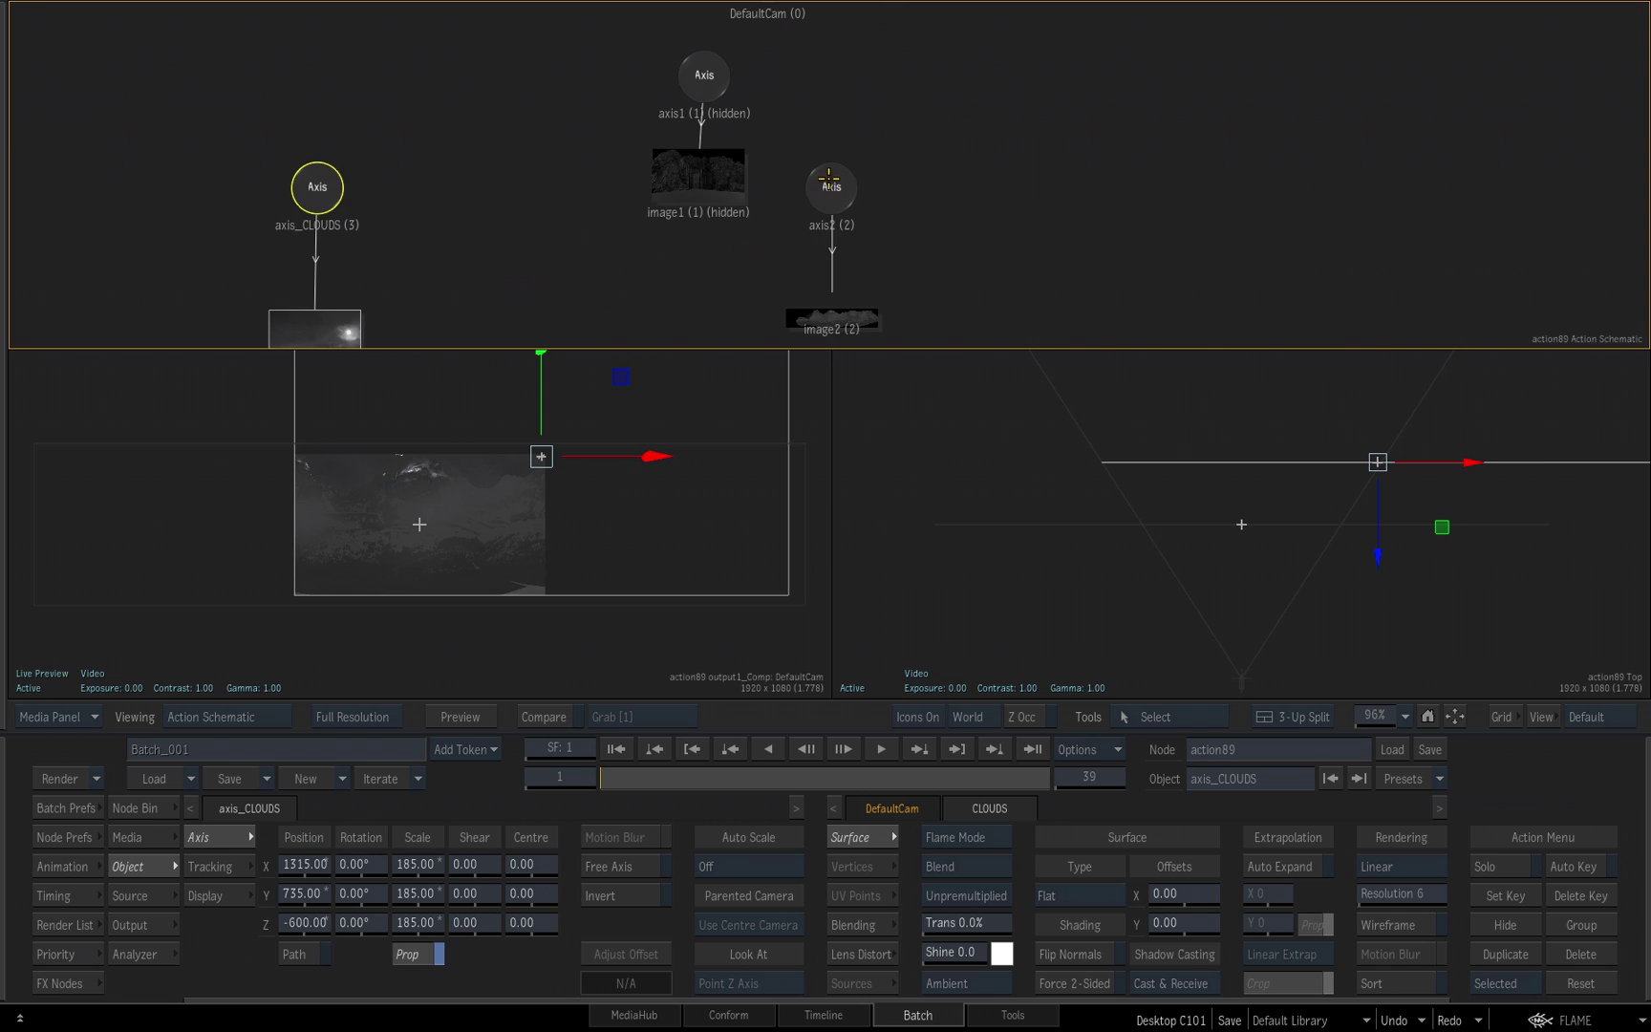
Step: Push the mountains' axis2 away from the camera and set its Z position to -460
click(827, 187)
drag(828, 187, 828, 196)
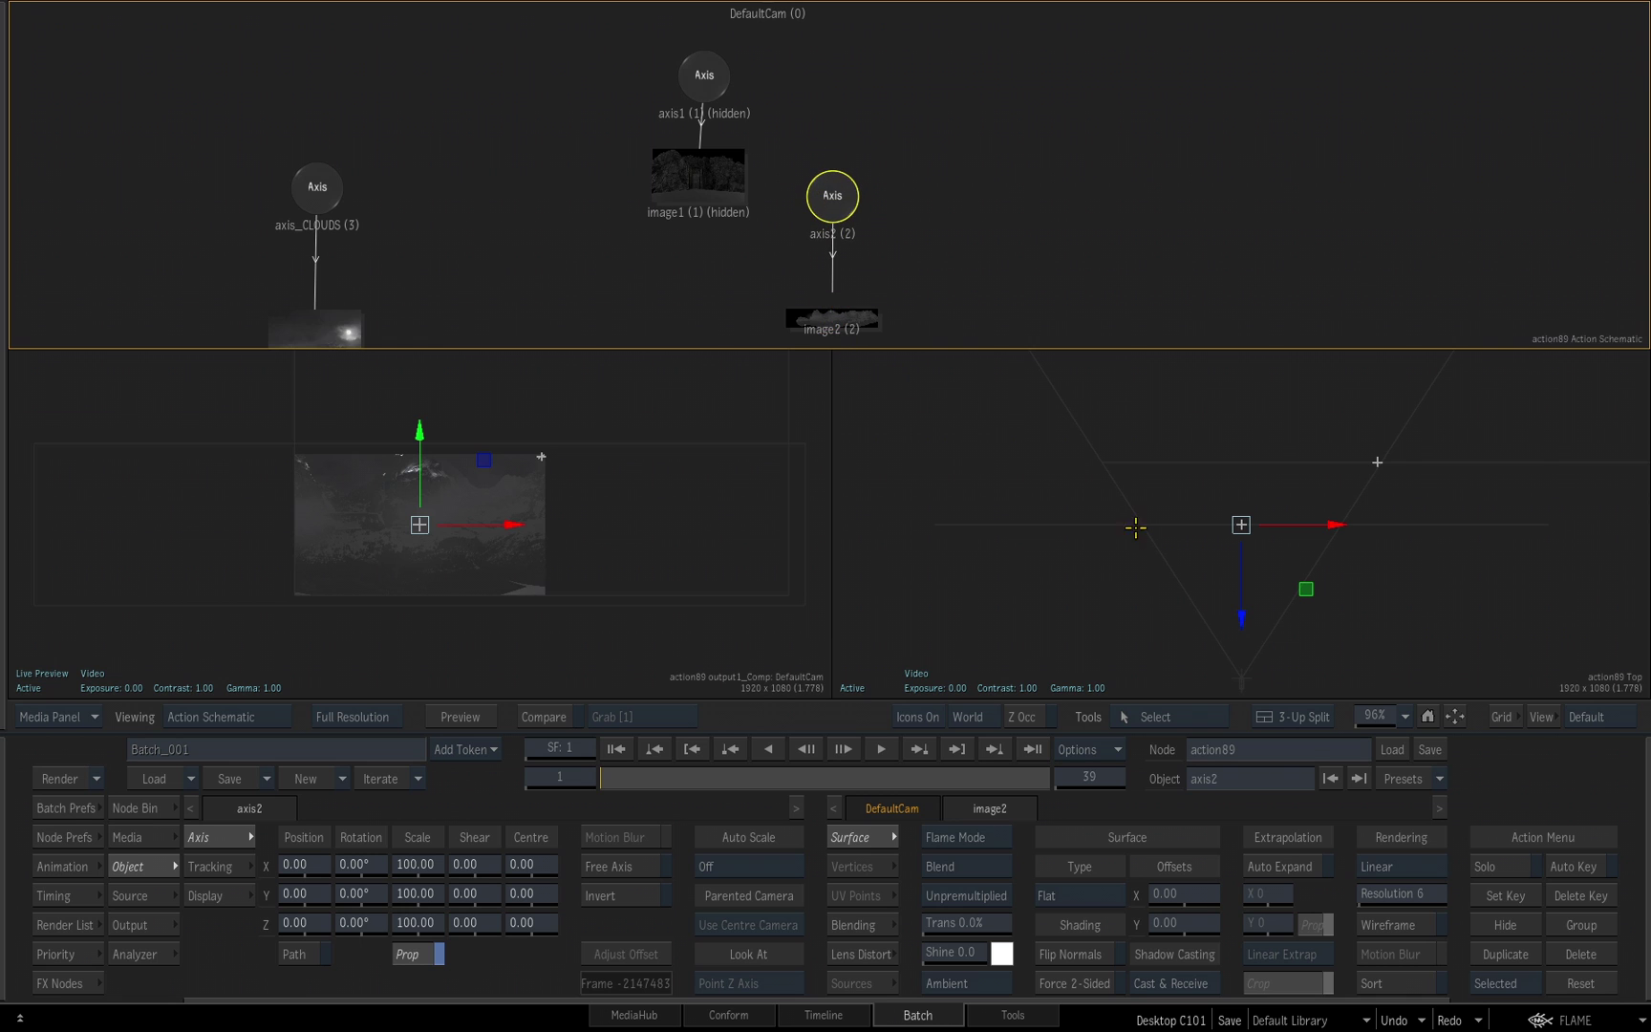
drag(1250, 599, 1241, 575)
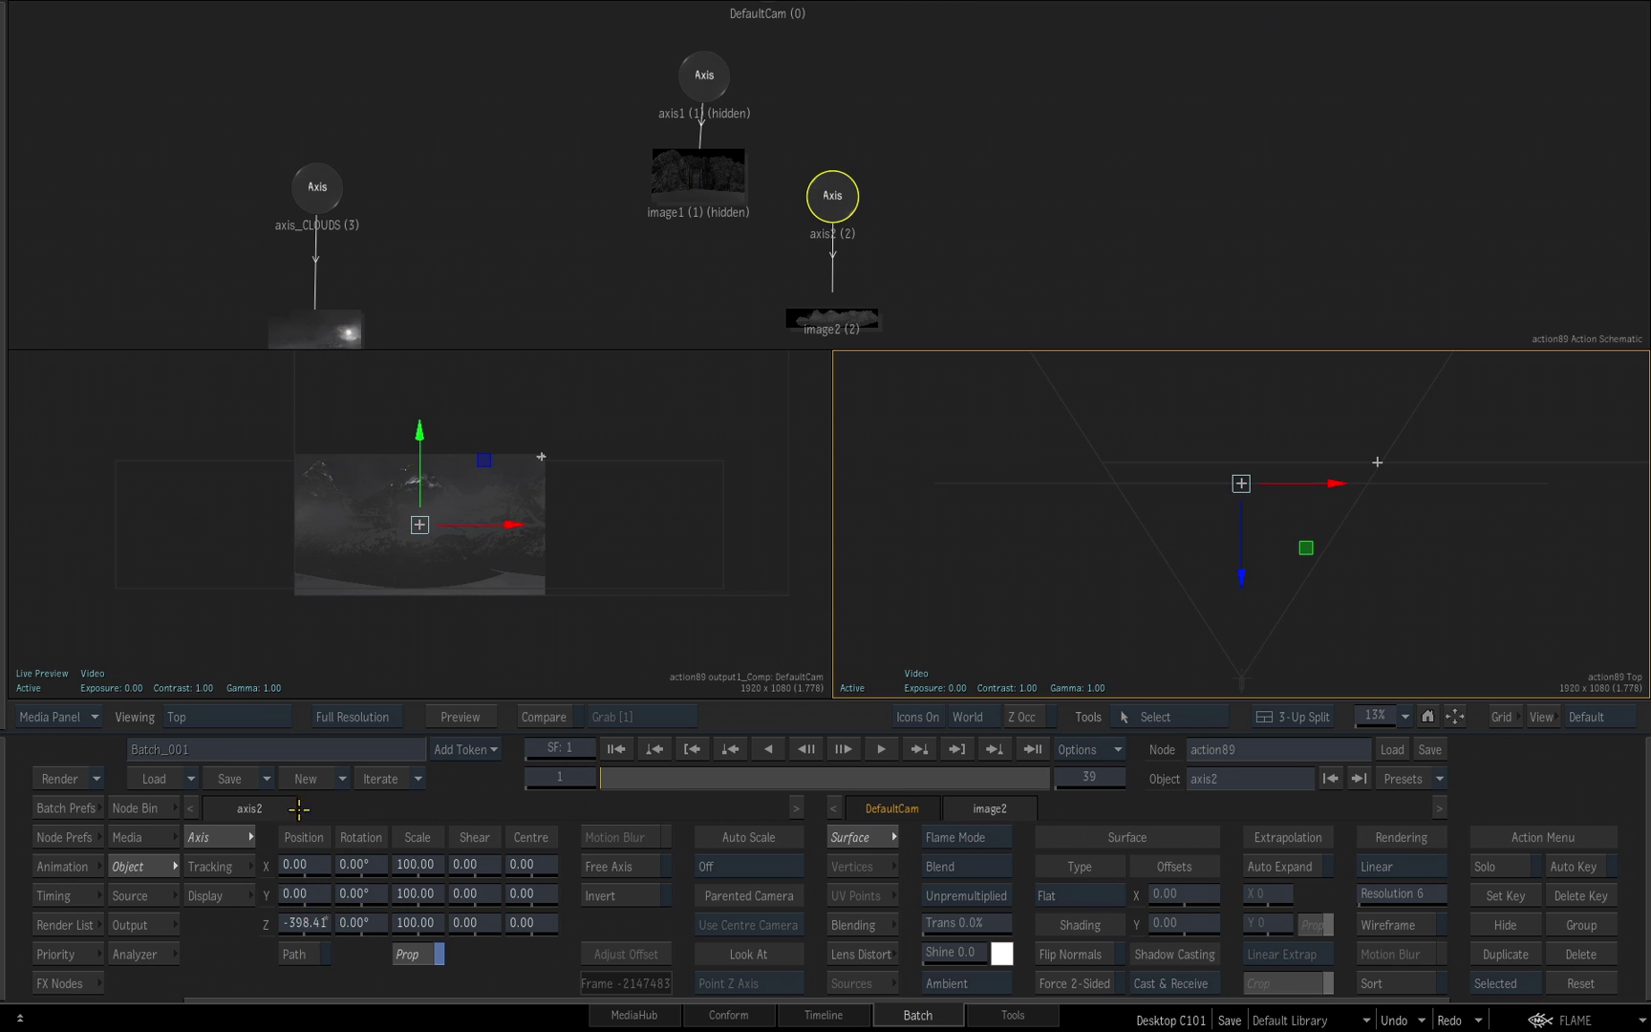
click(306, 922)
click(360, 802)
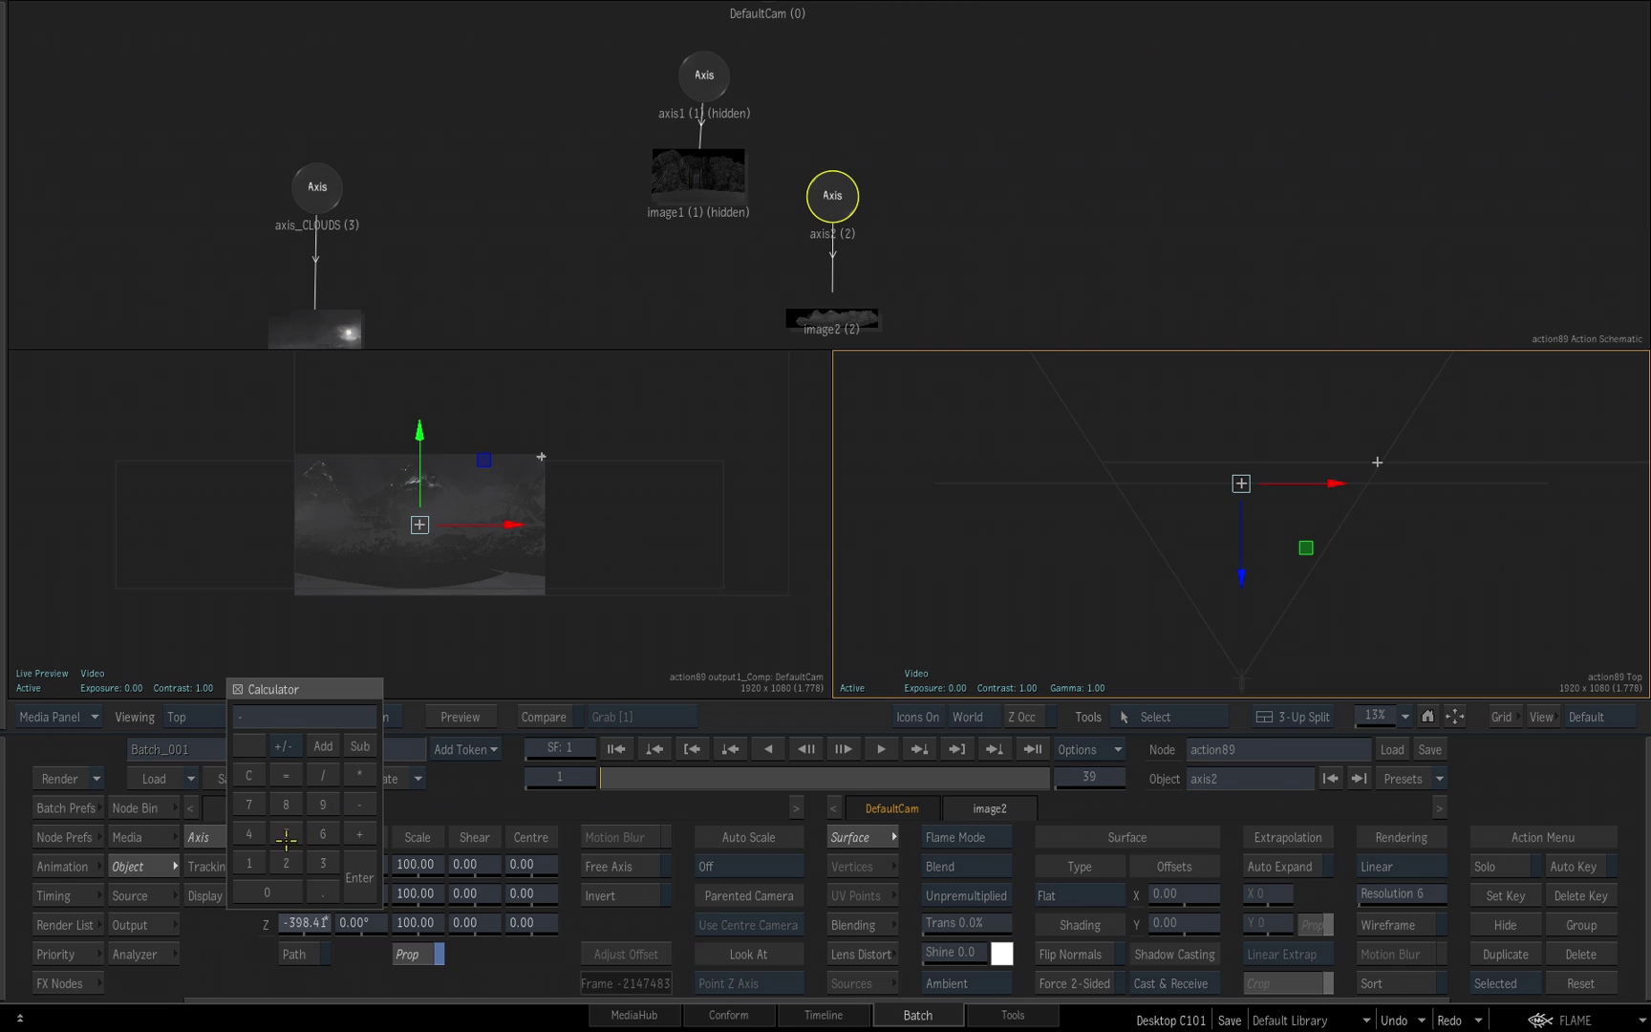
click(255, 838)
click(321, 836)
click(295, 886)
click(359, 881)
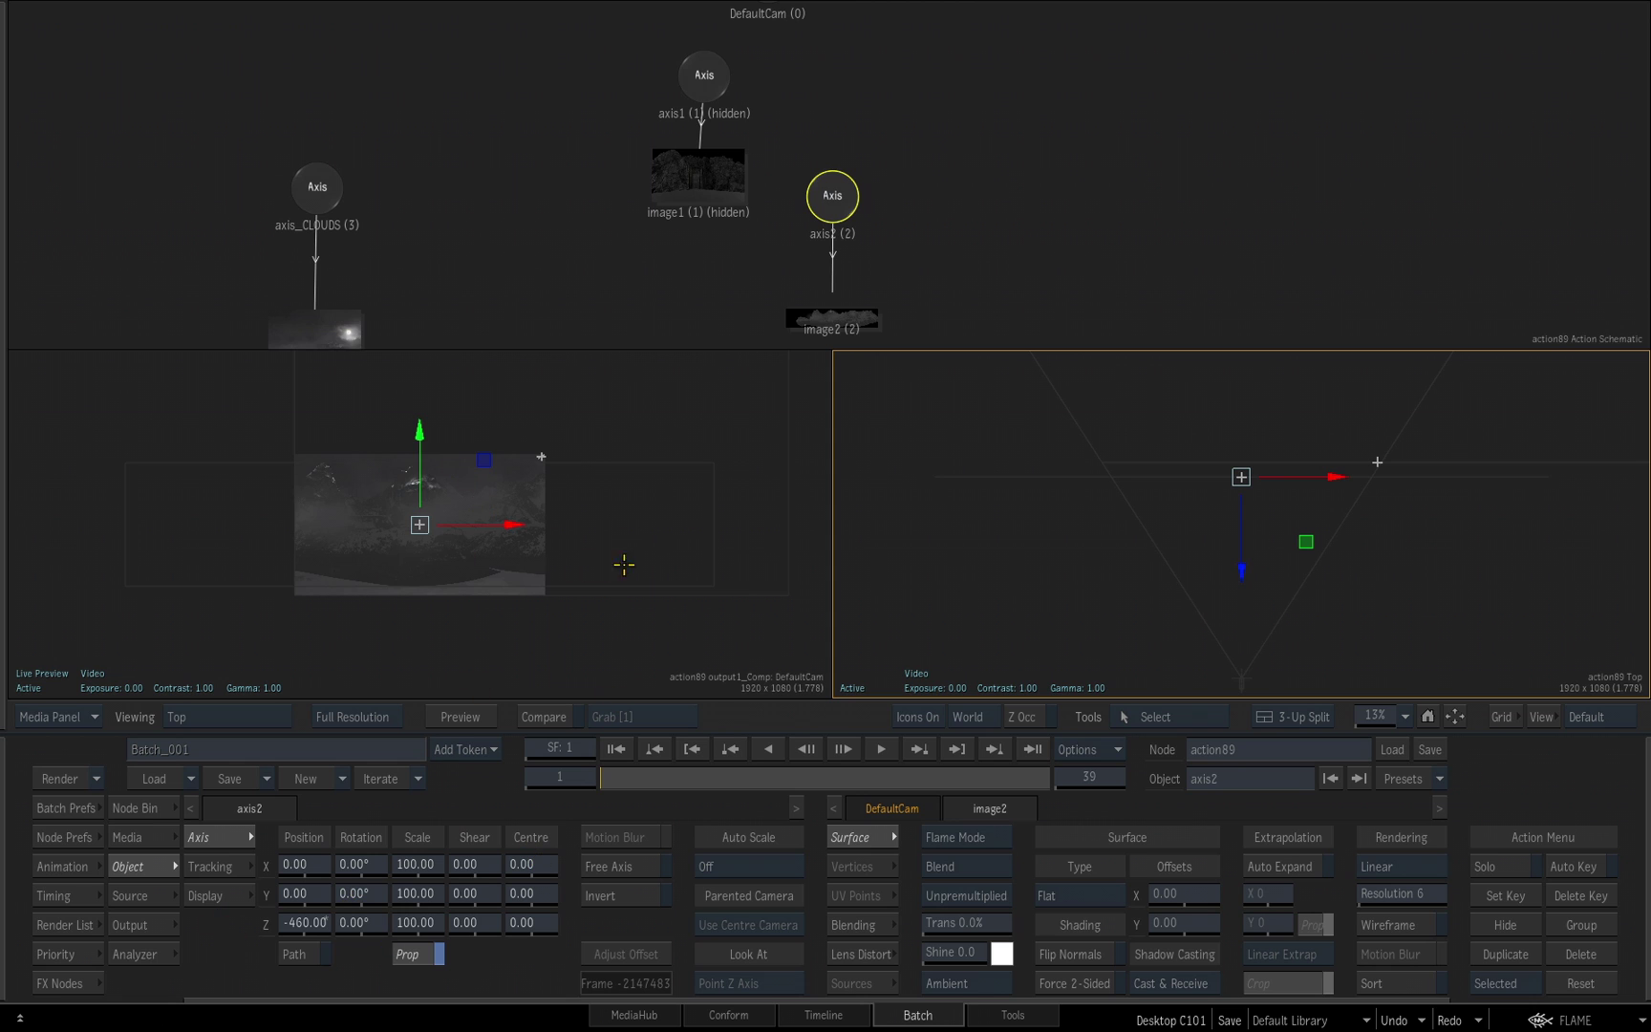
Step: Flip the mountains horizontally by setting only the X scale of axis2 to -100, with proportional scaling off
drag(464, 653, 796, 456)
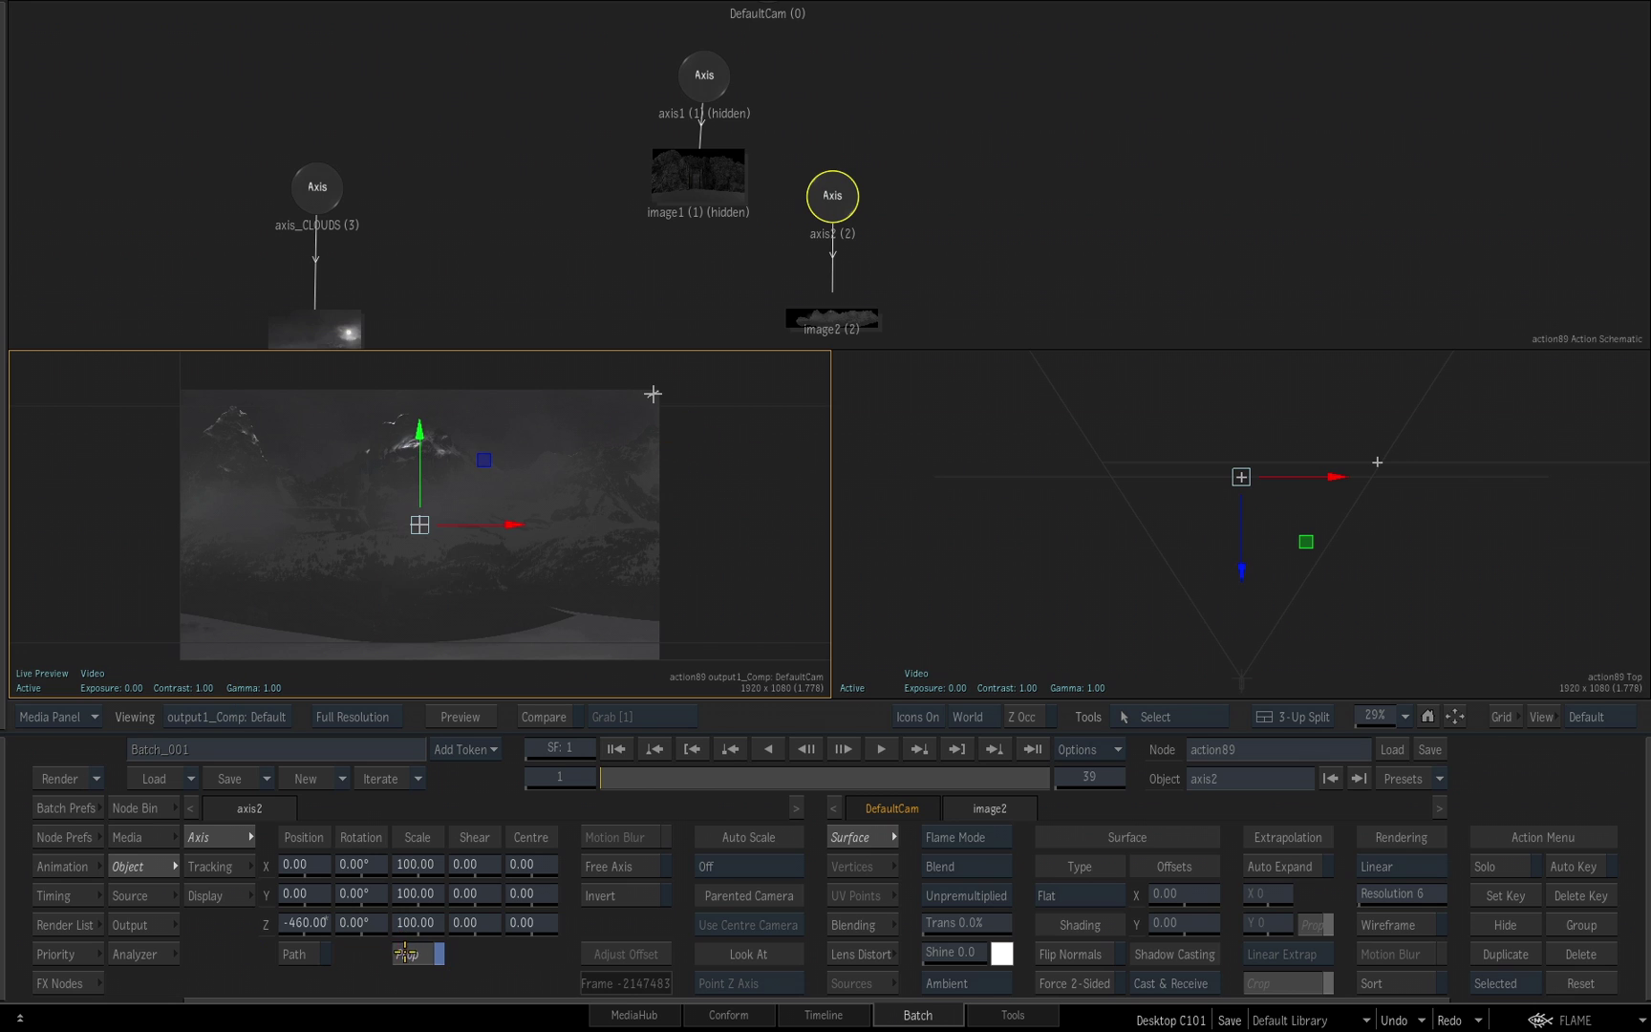
click(425, 864)
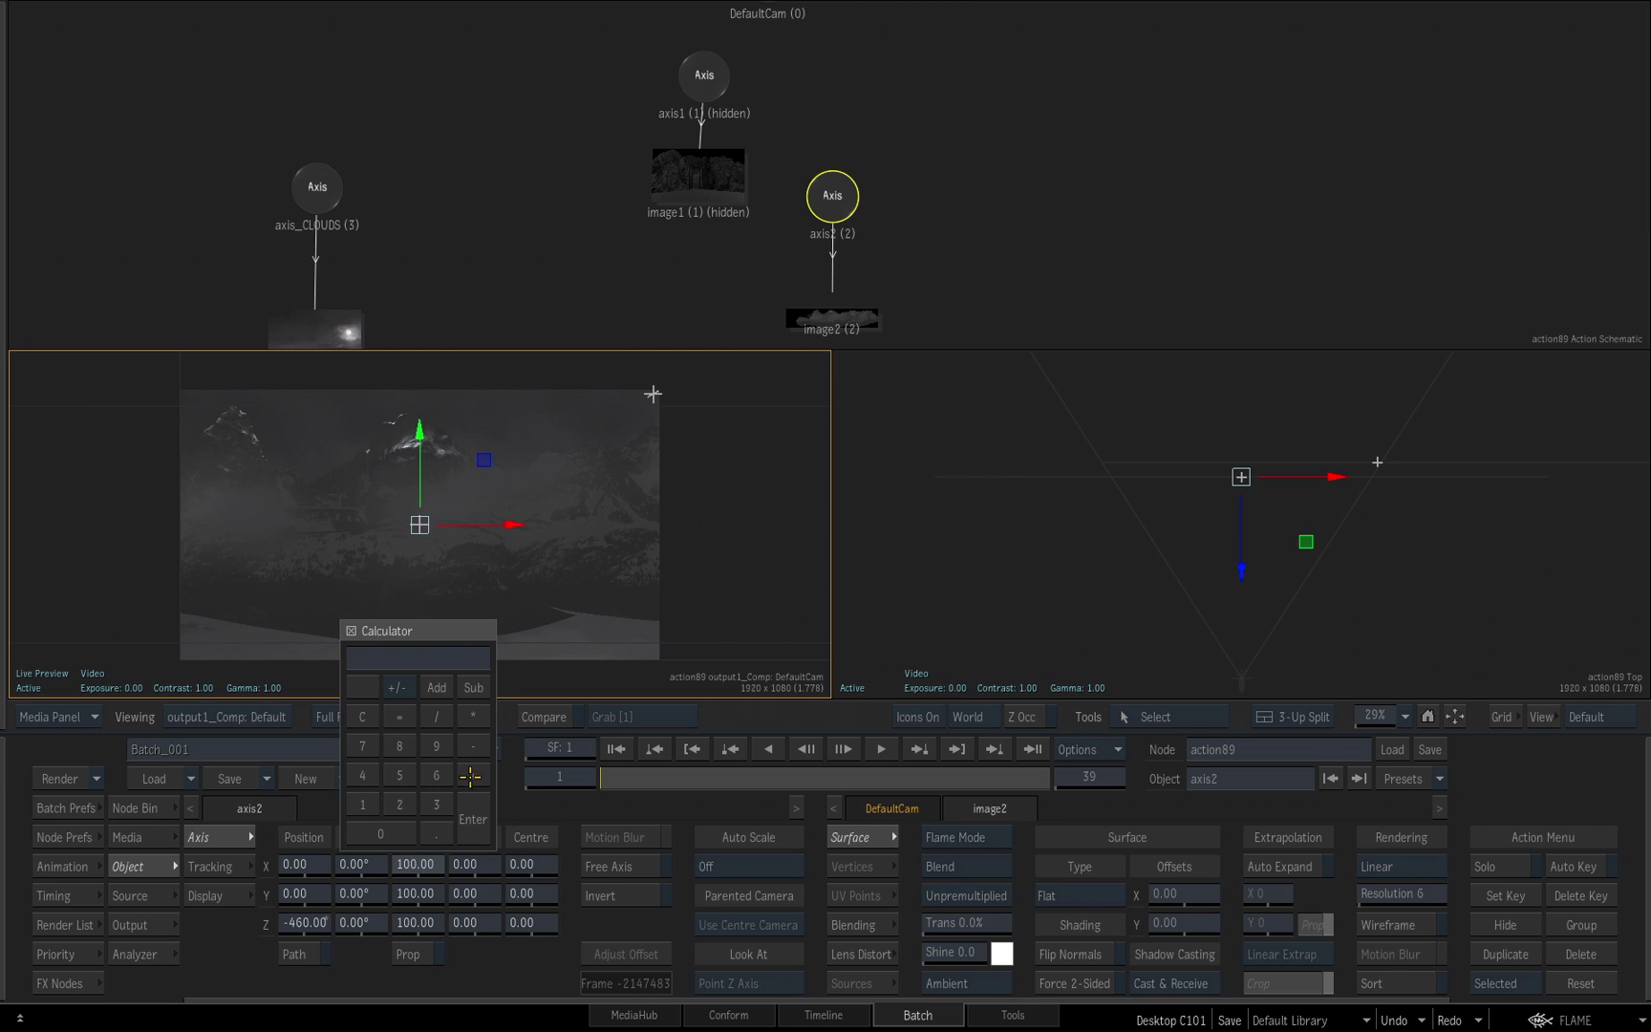
click(471, 744)
click(363, 804)
click(382, 835)
click(382, 835)
click(474, 813)
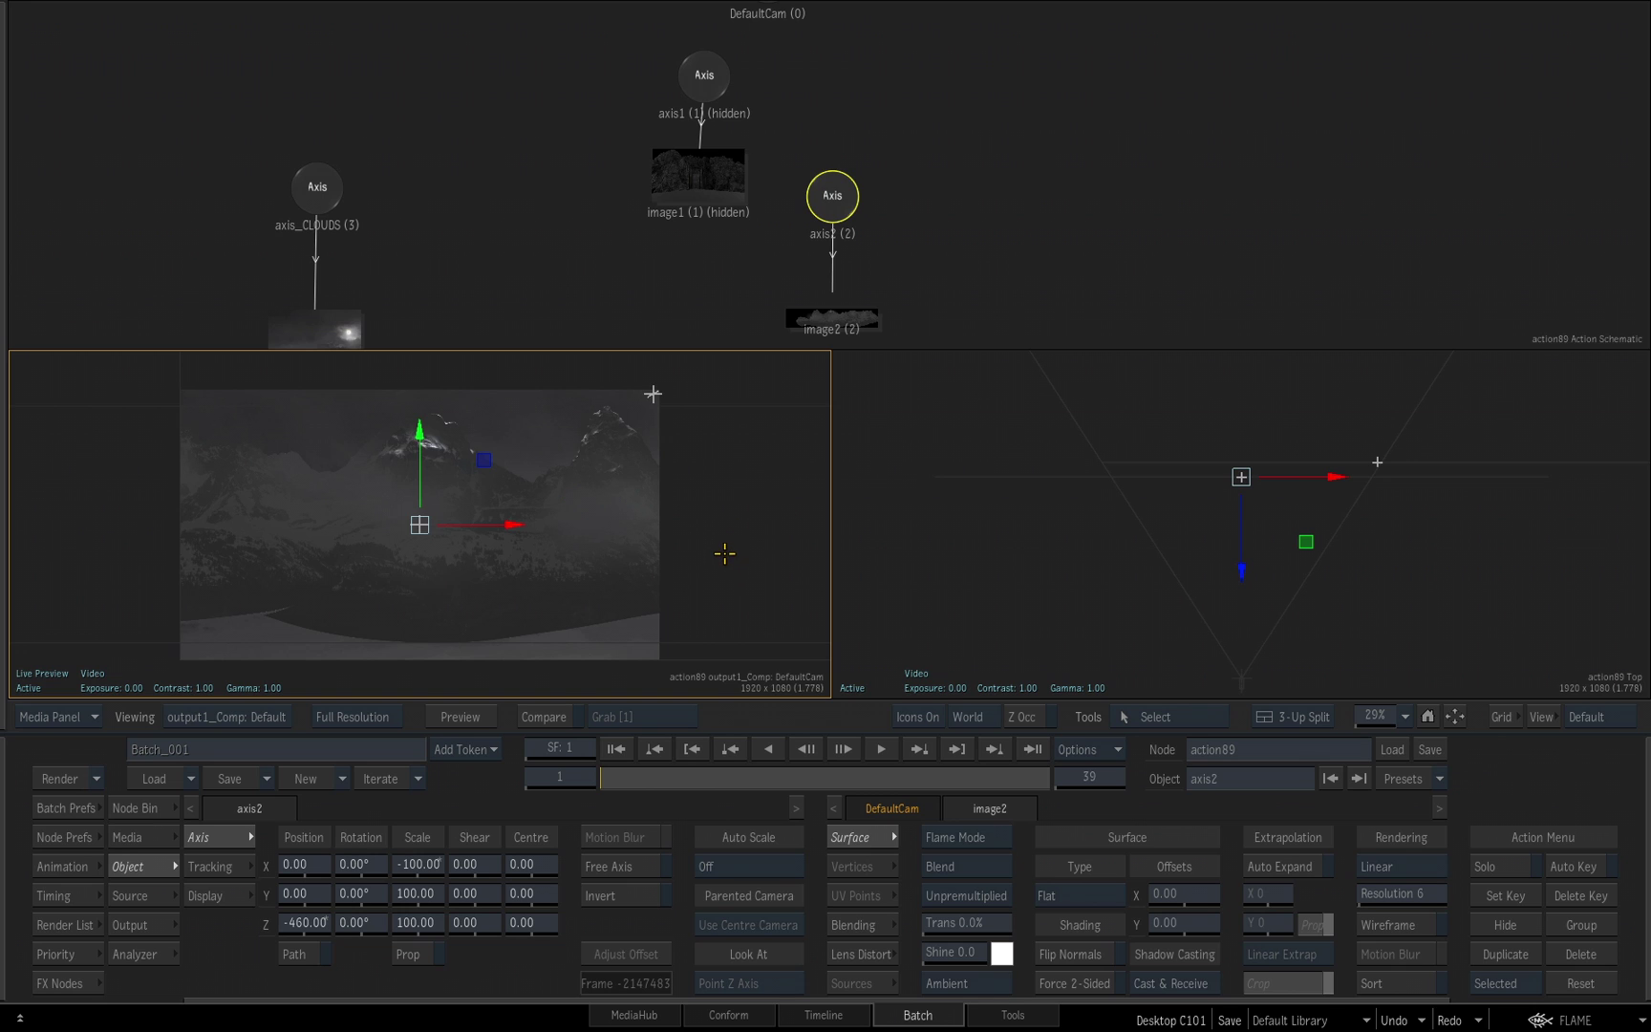
Step: Re-enable proportional scaling for axis2 and scale it to 110, keeping the X scale negative at -110
click(409, 953)
click(406, 895)
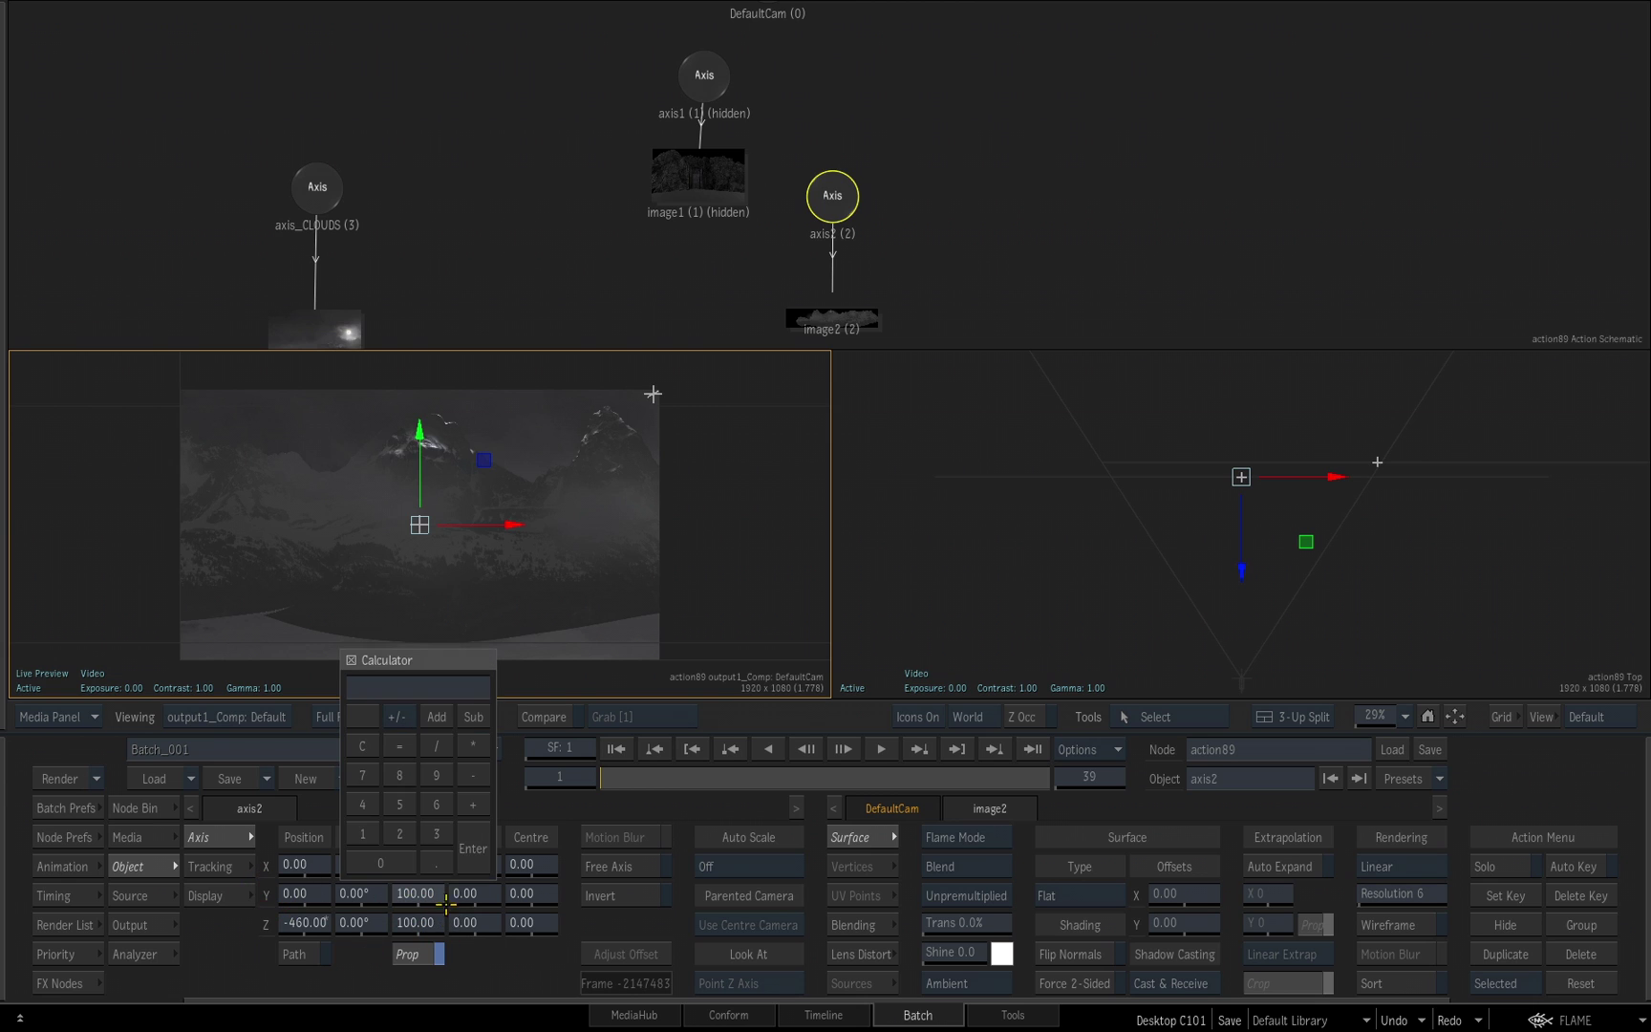
click(359, 836)
click(371, 866)
click(468, 856)
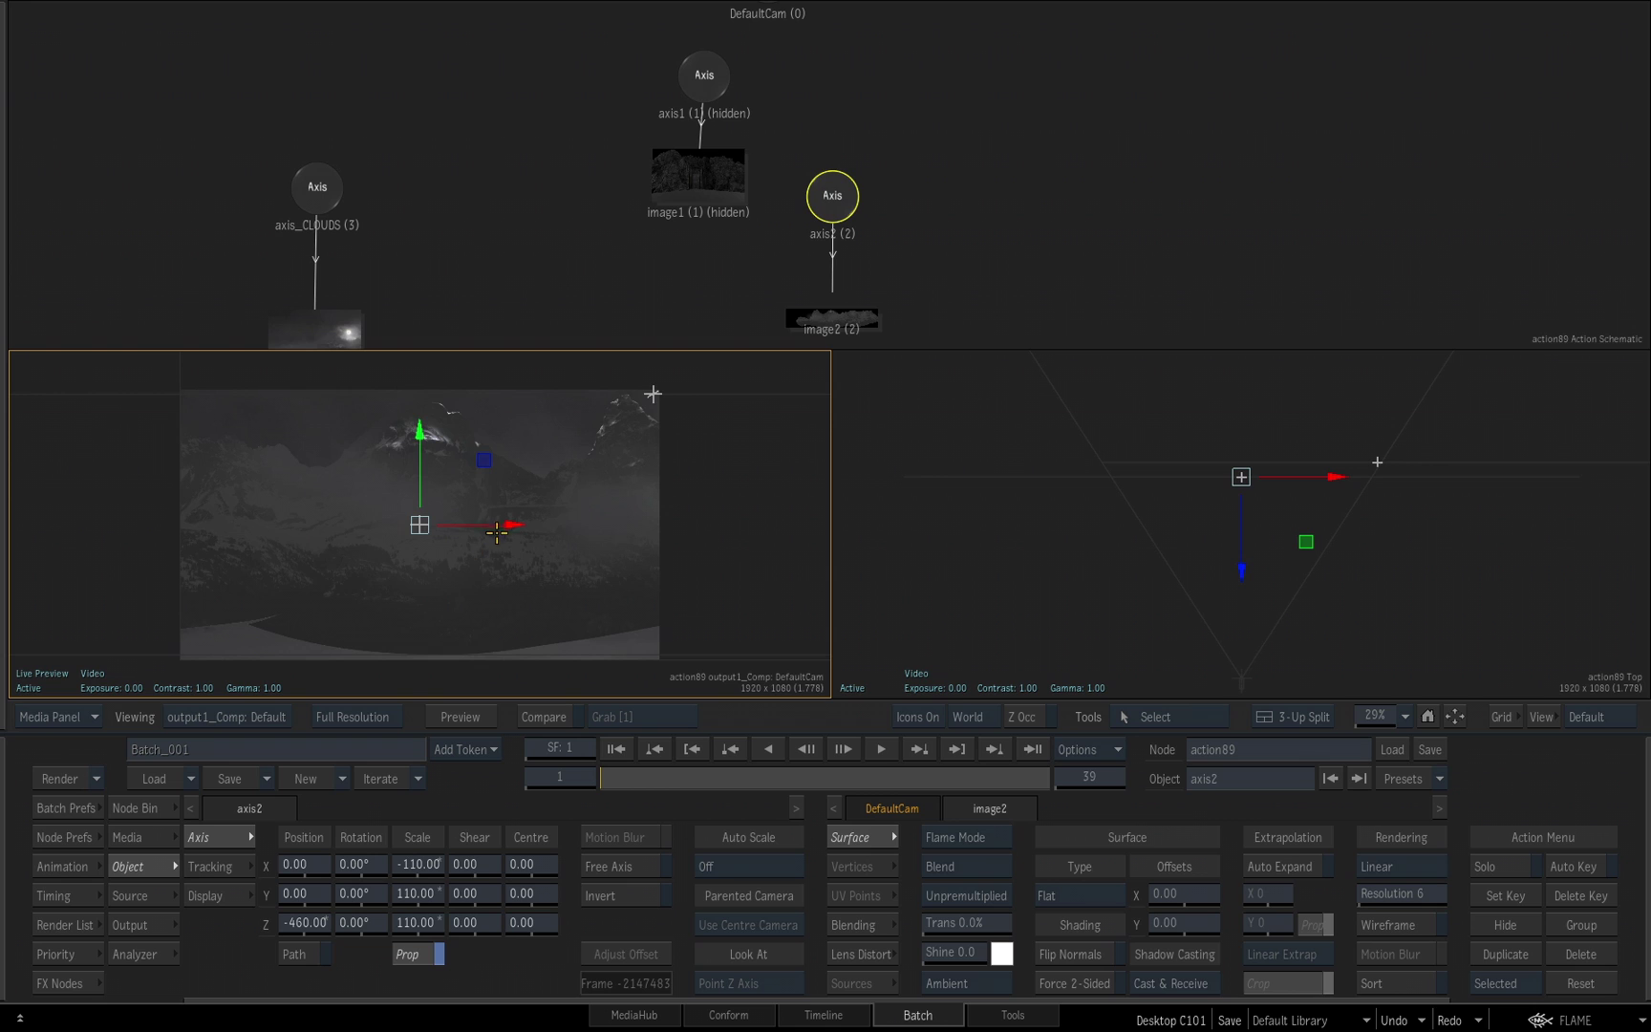
Step: Try shifting axis2 sideways to an X position of -95, and undo the move
drag(497, 532, 501, 525)
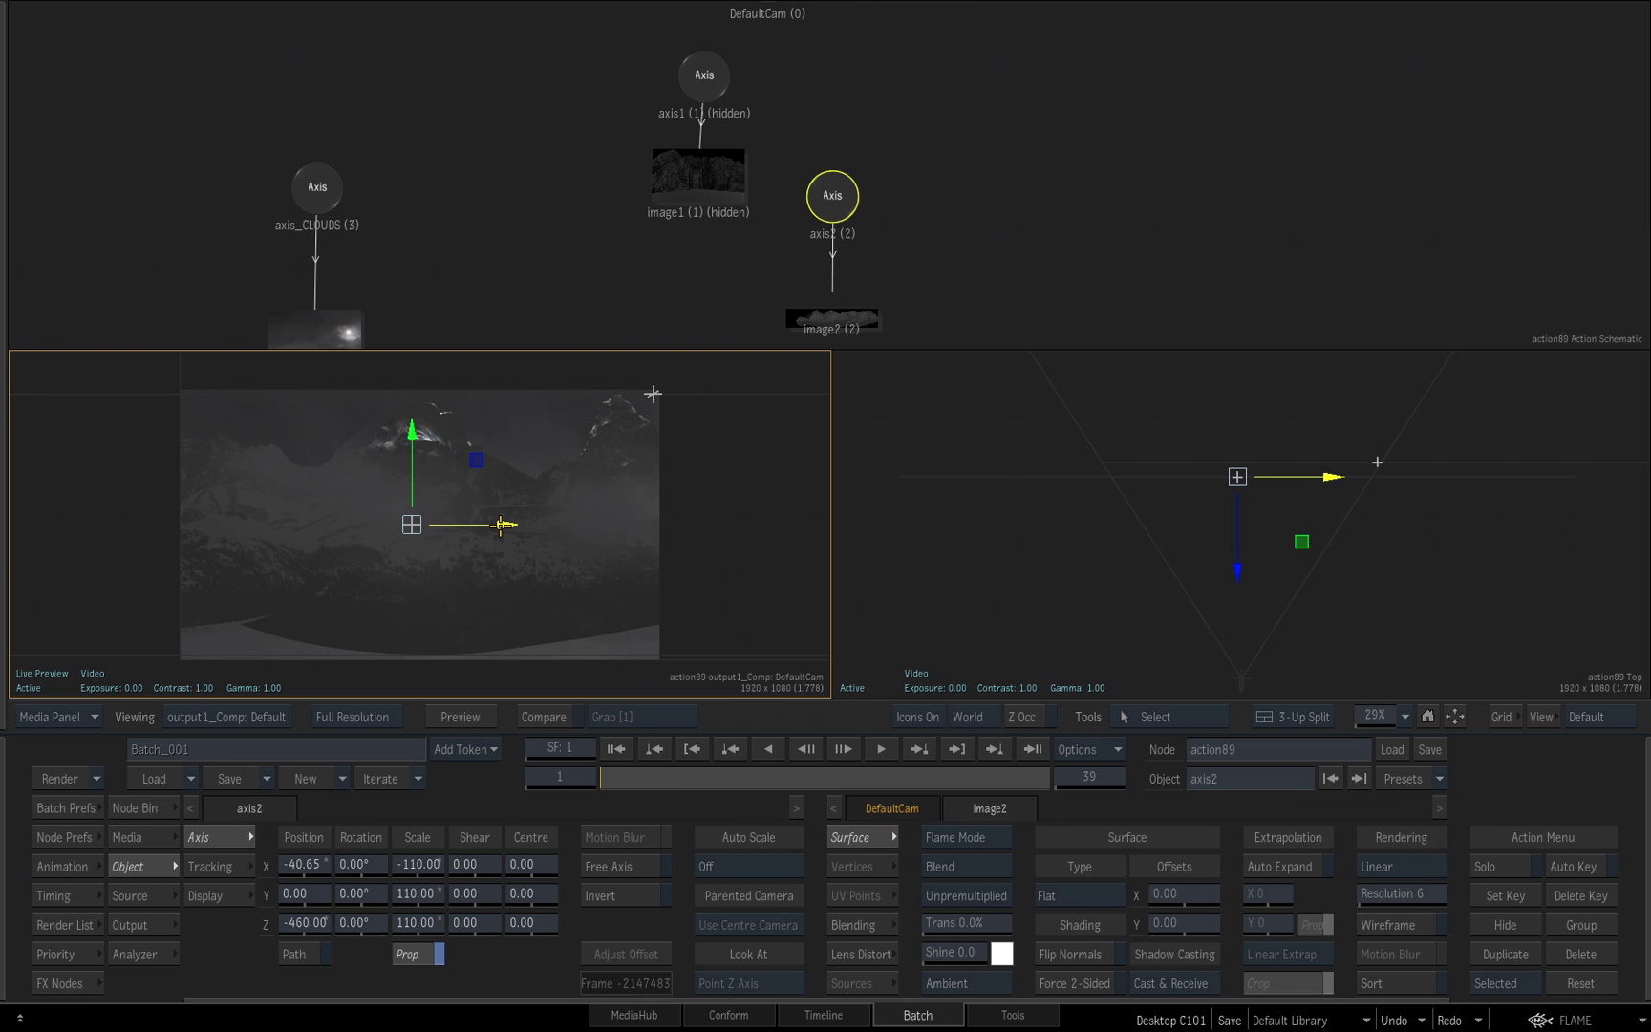
drag(500, 525, 490, 525)
click(321, 867)
click(362, 751)
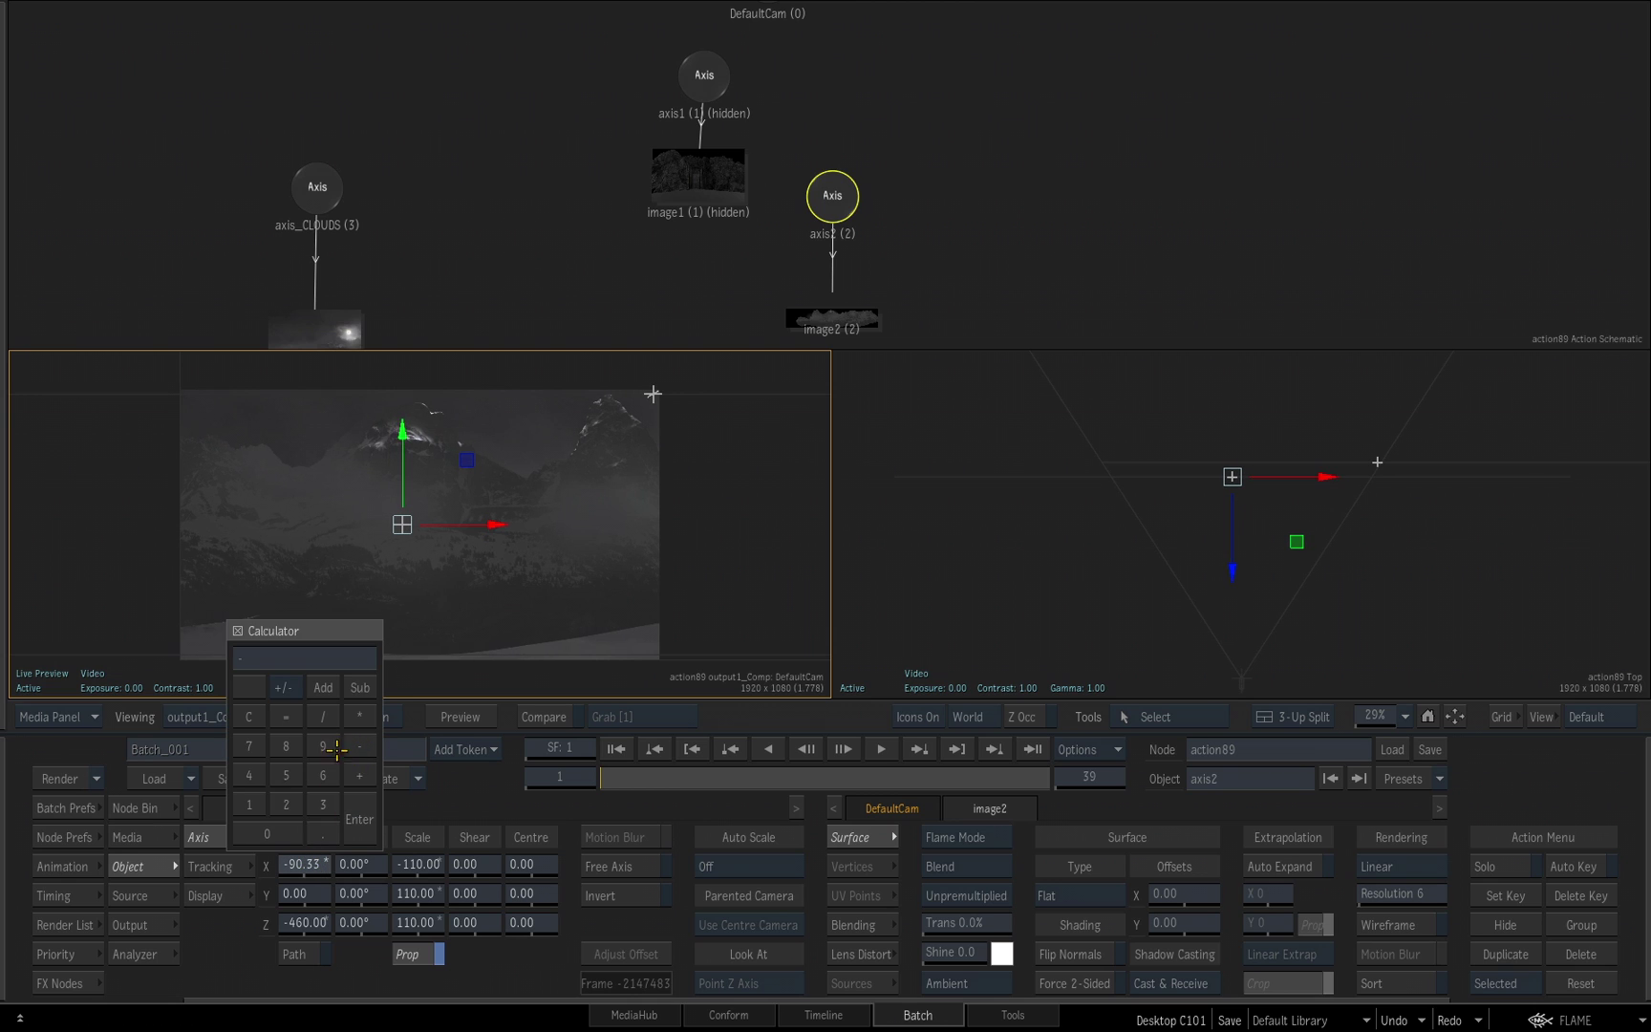
click(334, 748)
click(289, 776)
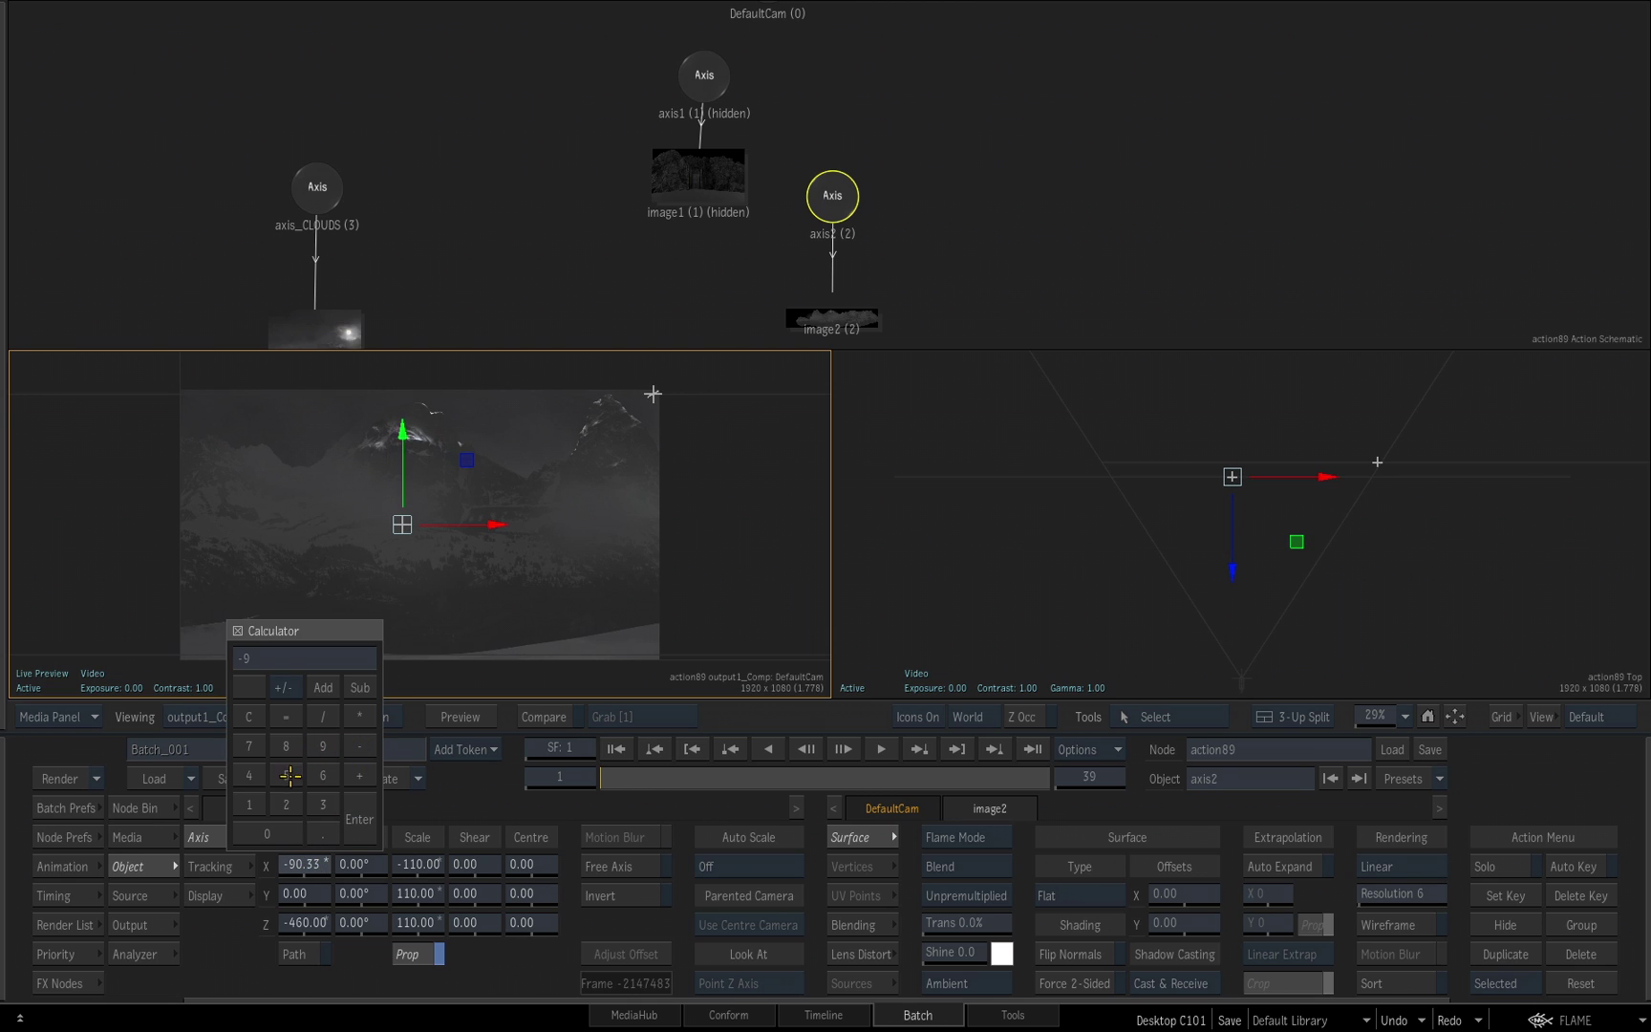
click(356, 814)
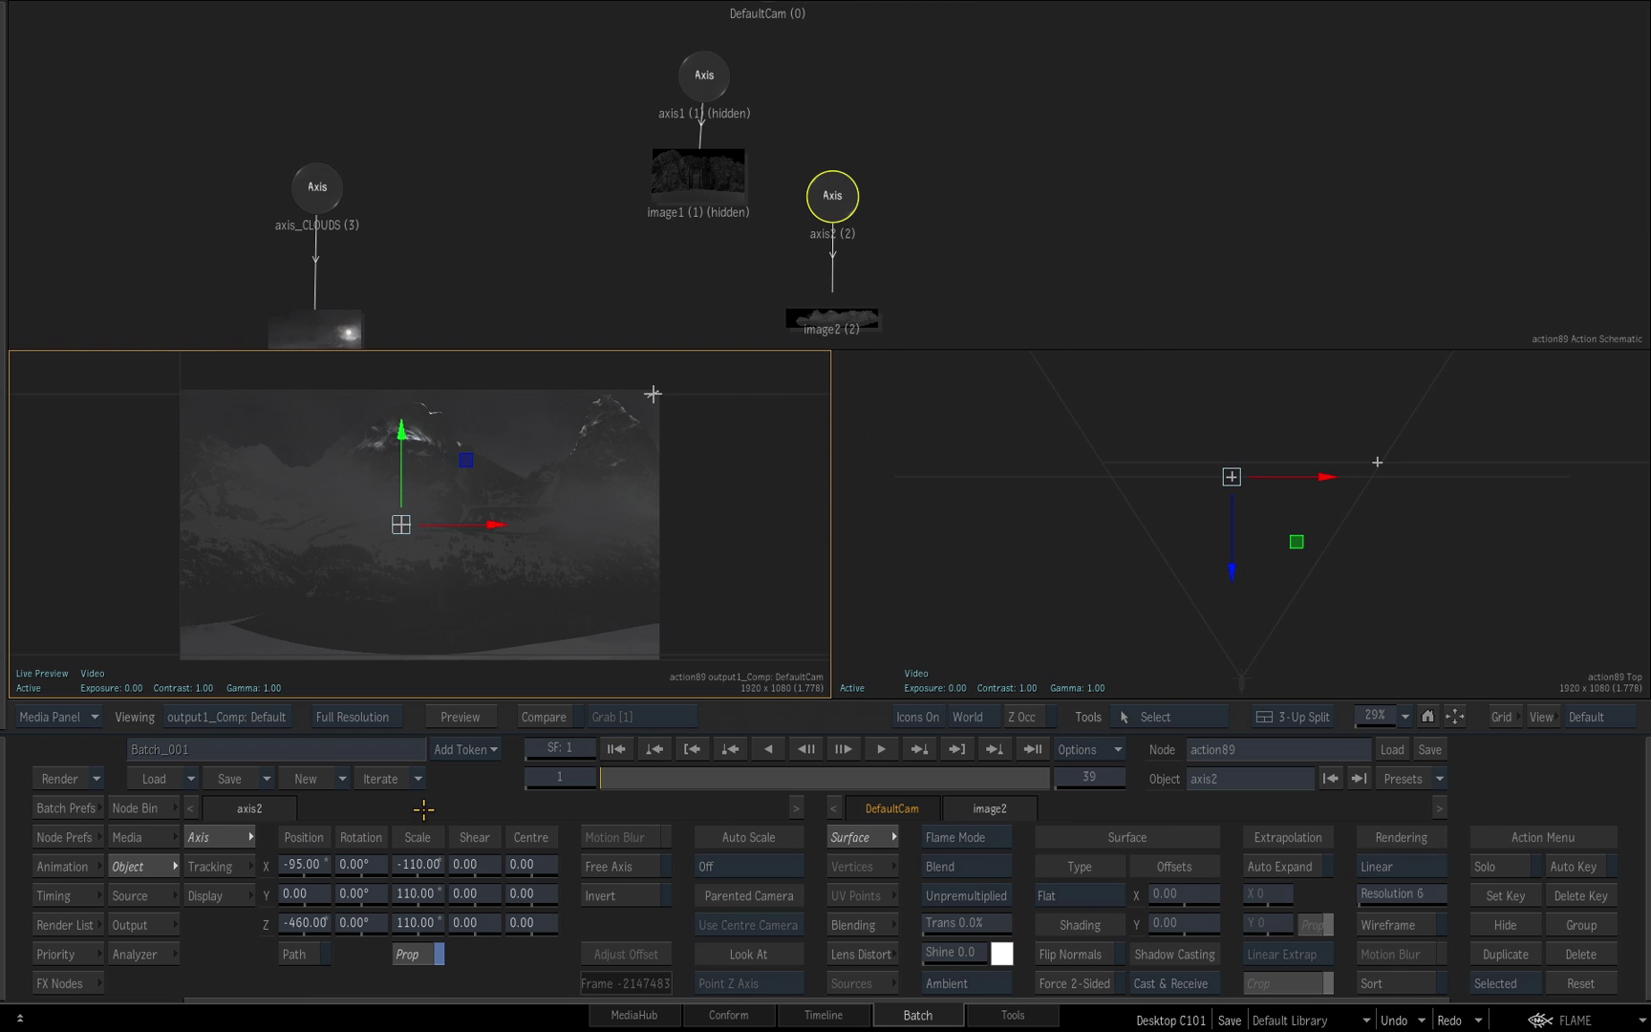
key(ctrl+z)
key(ctrl+z)
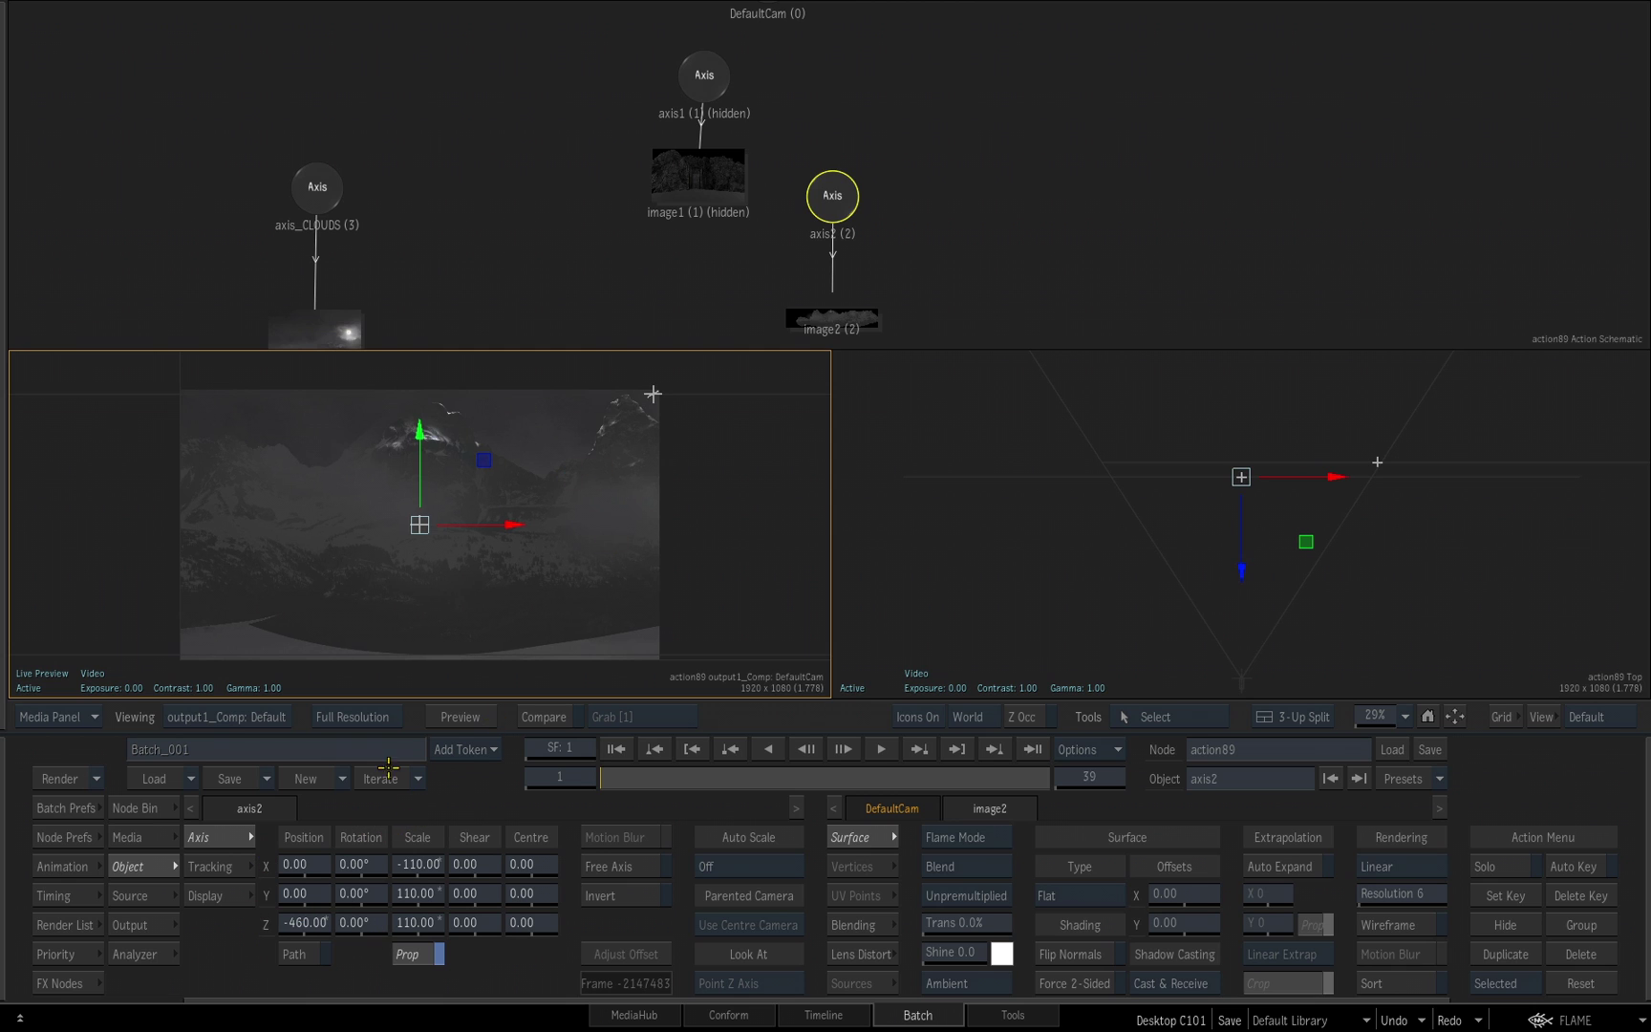
Step: Shift the mountains sideways and down, setting the axis2 position to X -195 and Y -300
drag(475, 527, 474, 525)
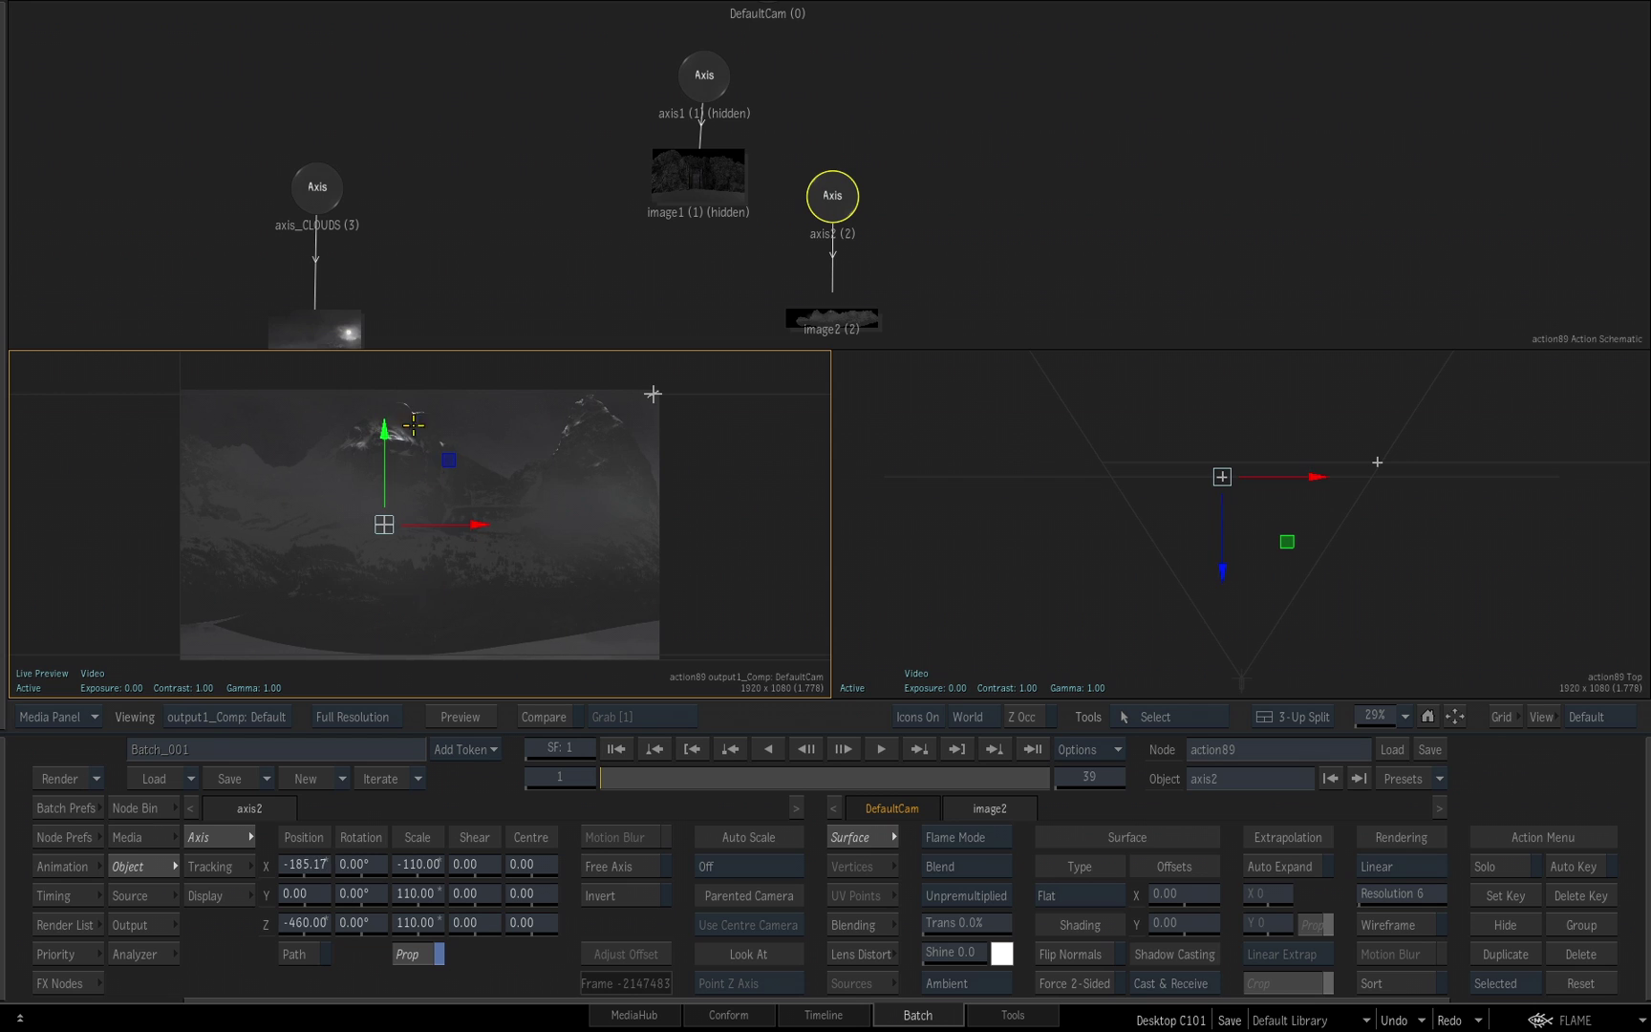
click(329, 855)
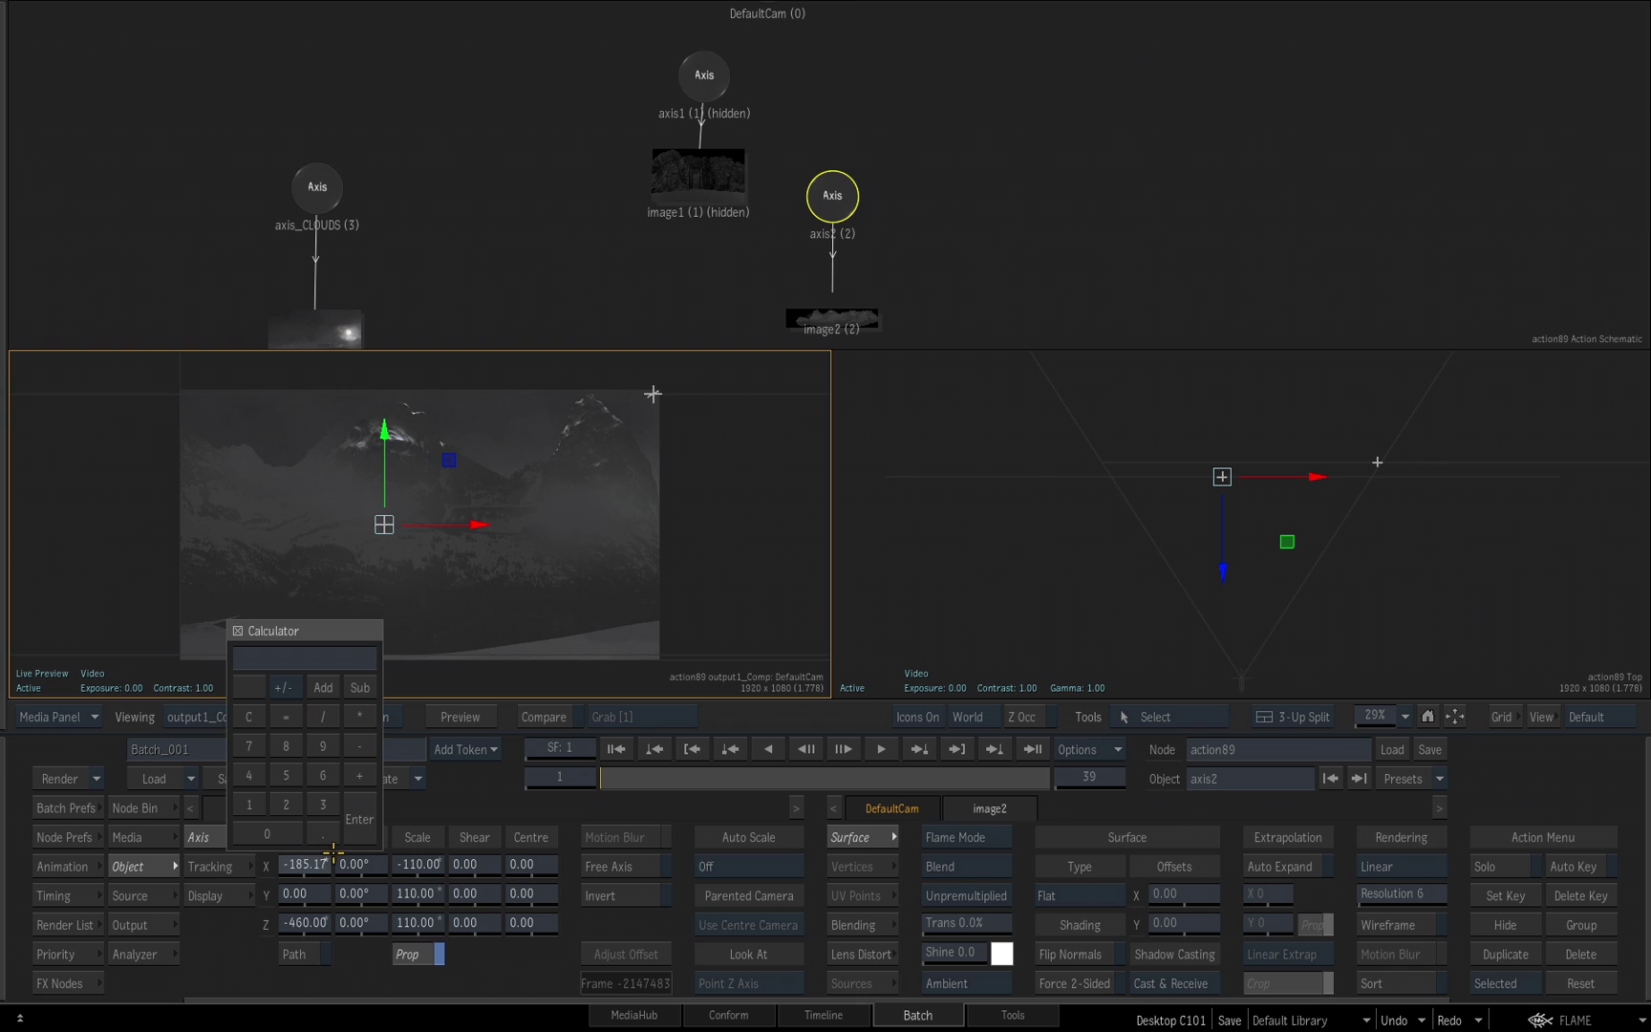
click(359, 746)
click(323, 746)
click(285, 775)
click(359, 819)
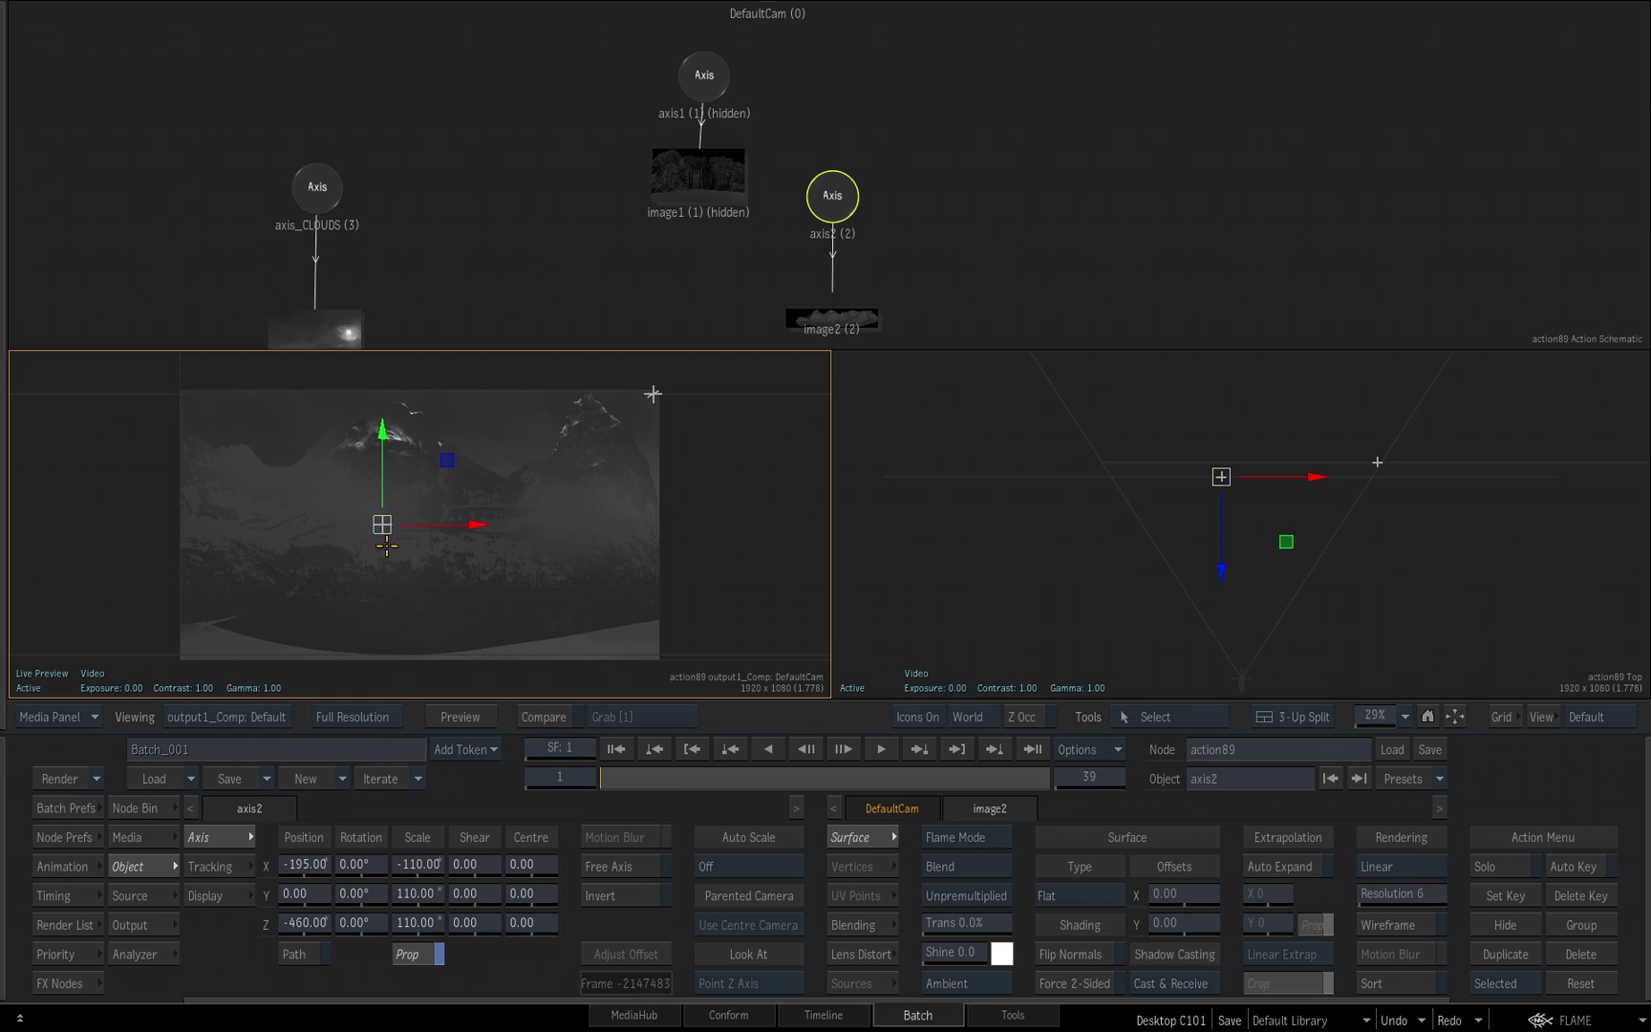
drag(383, 430, 396, 488)
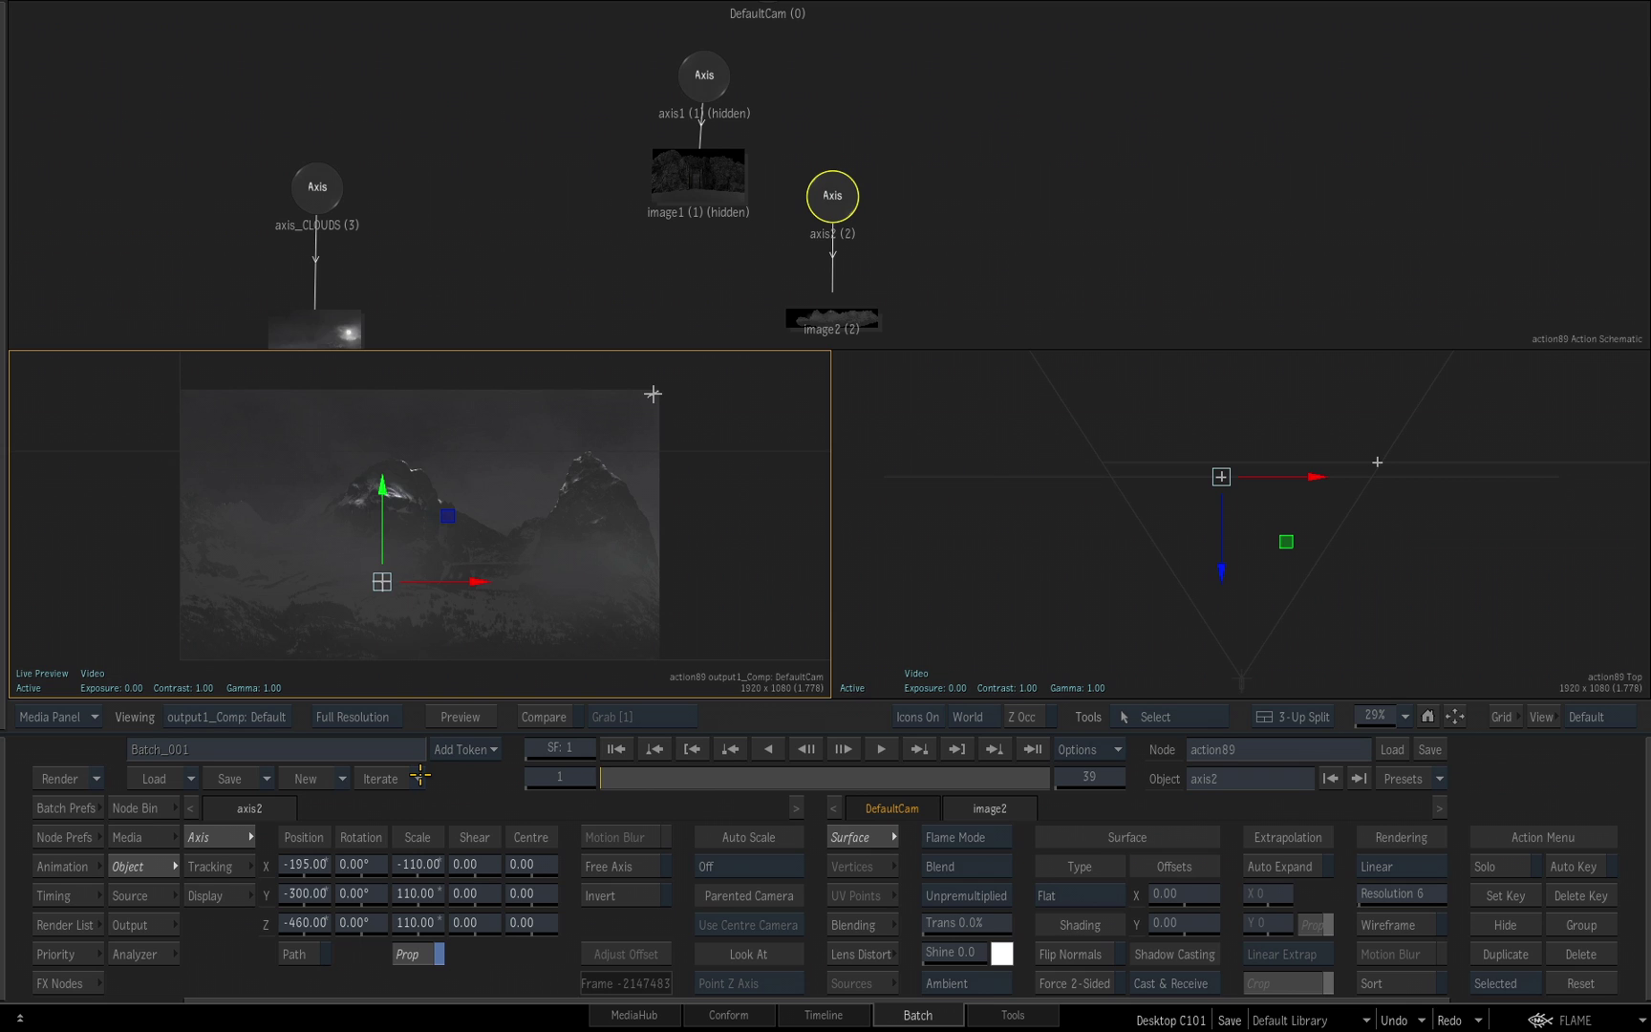
Step: Select axis1 together with image1 and unhide the rock wall layer
click(705, 88)
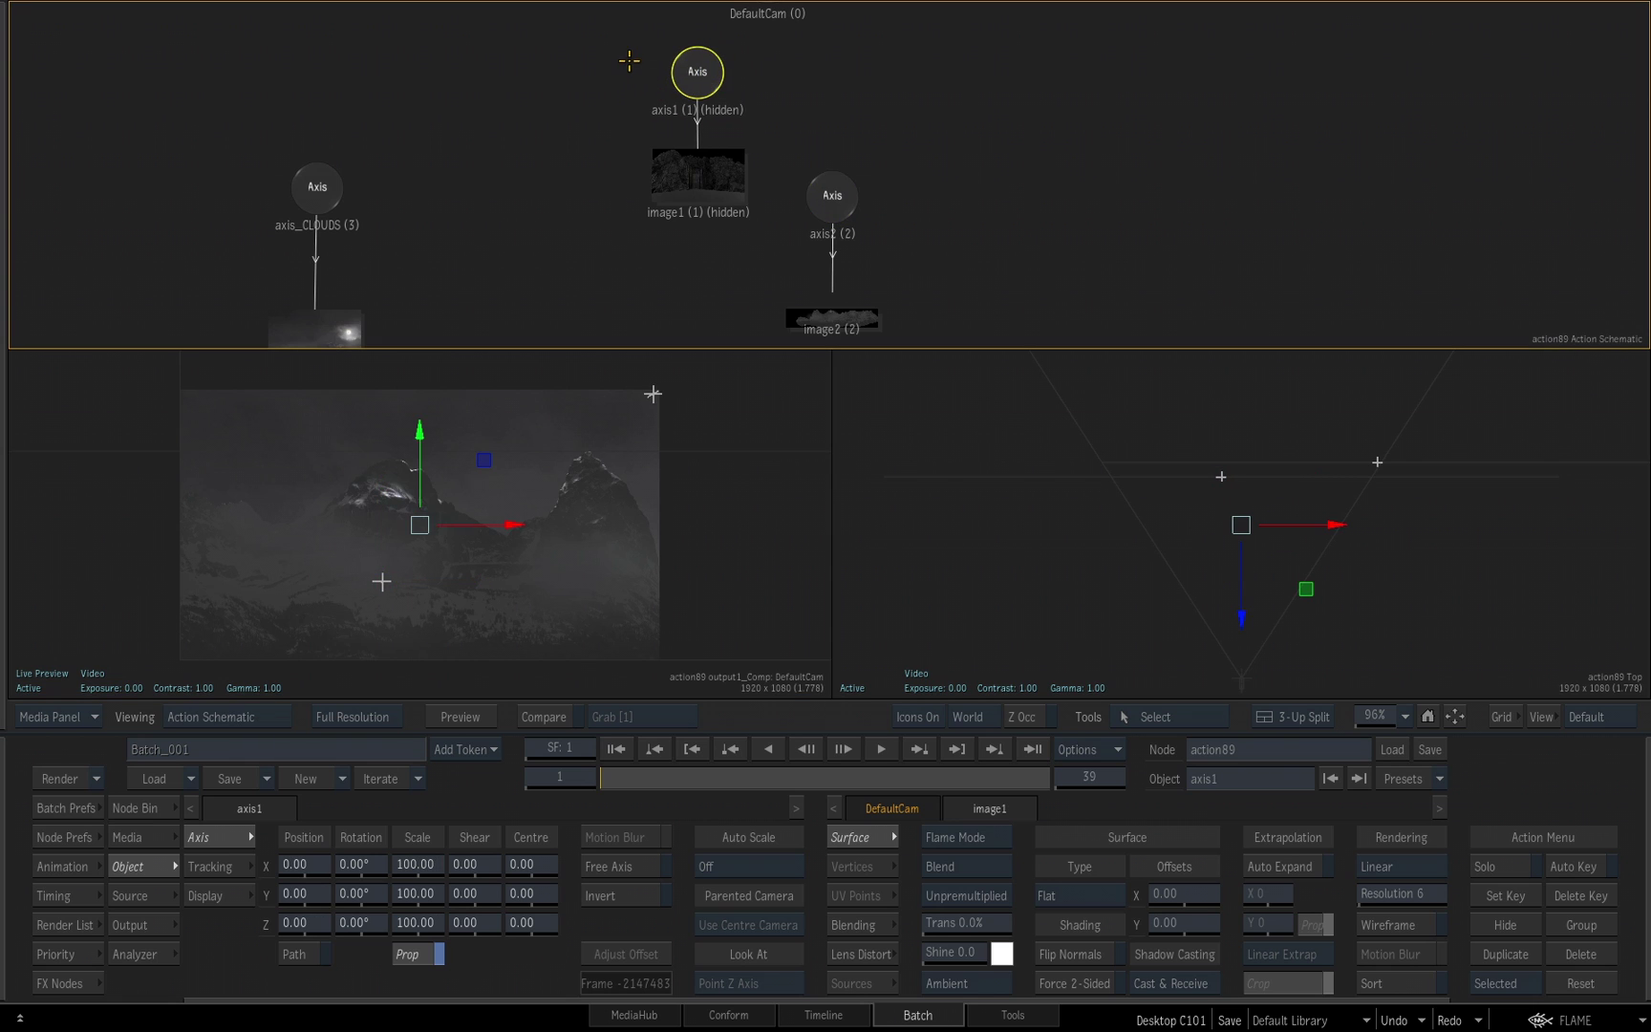
drag(609, 38, 751, 226)
key(h)
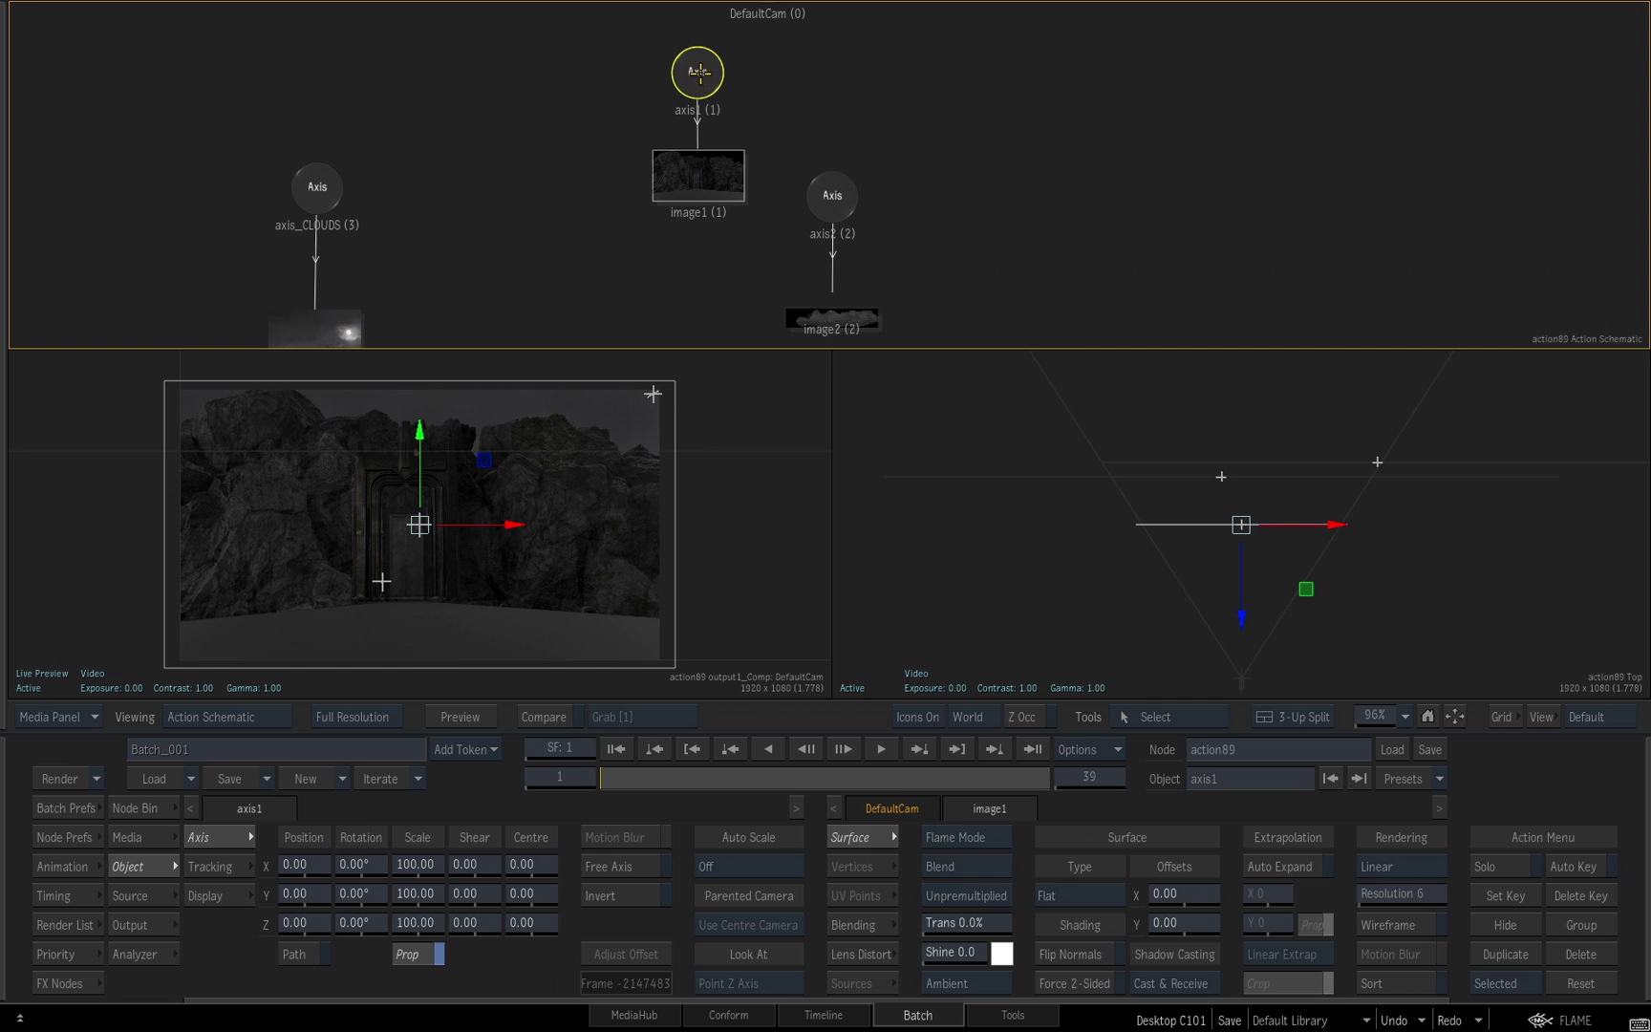
Step: Arrange the schematic layers side by side in the order axis_CLOUDS, axis2, axis1, each with its image
drag(700, 72, 1064, 165)
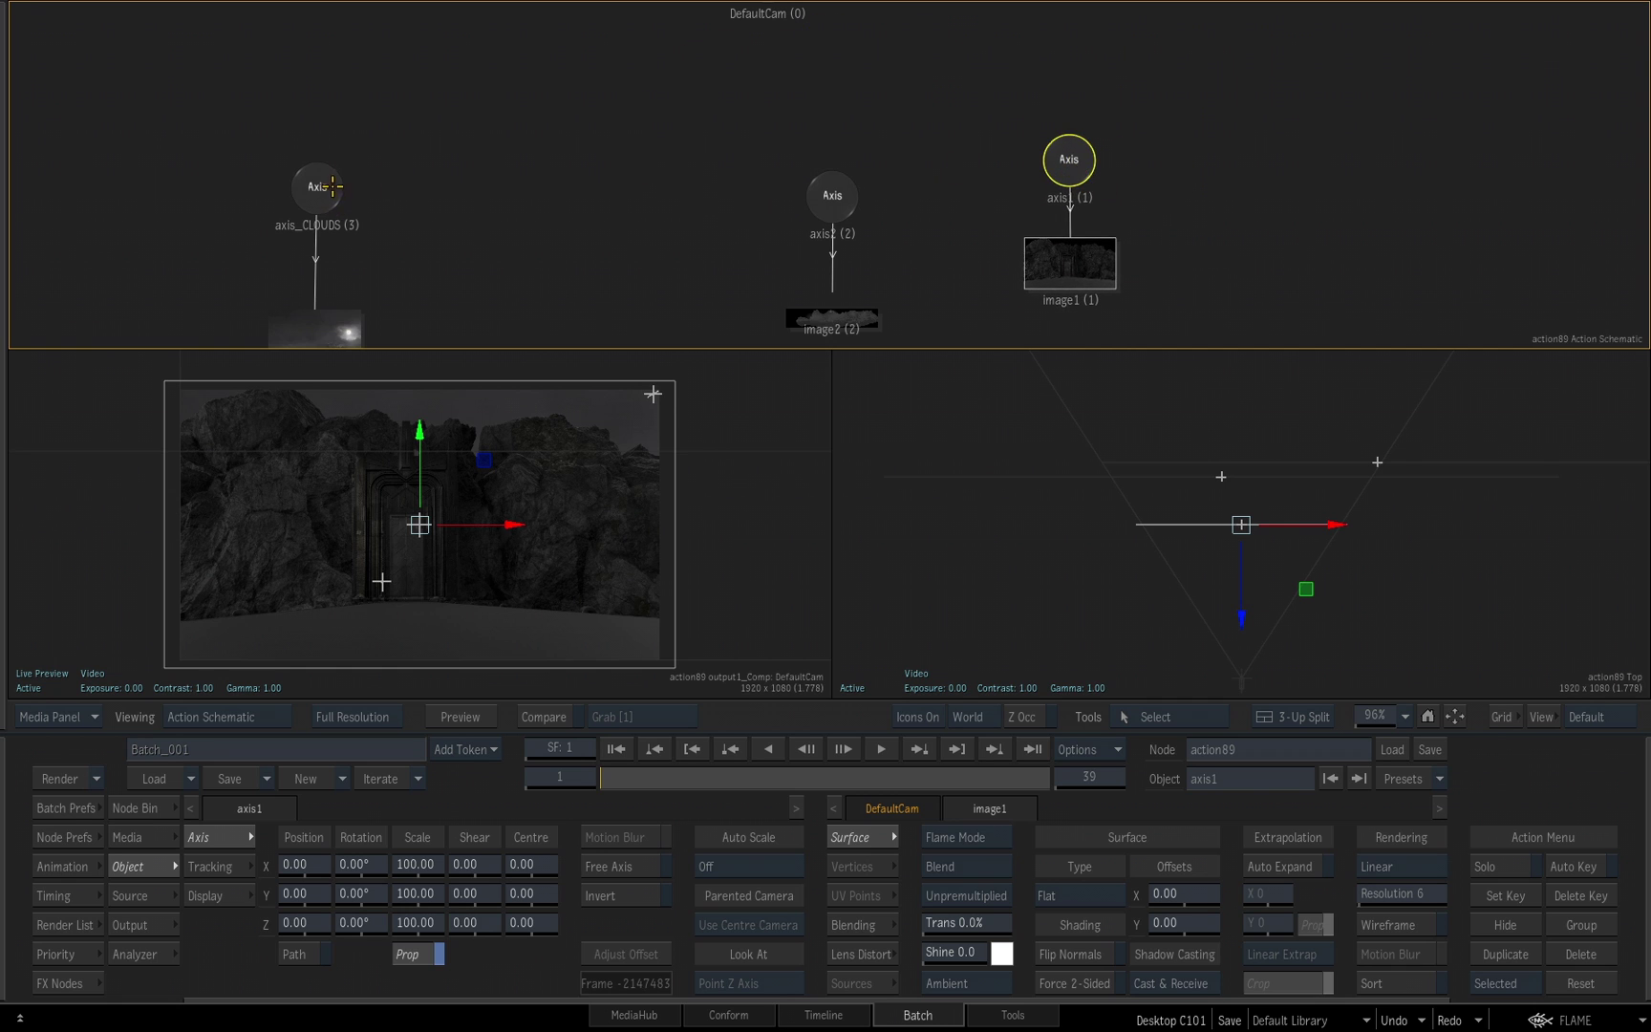
drag(332, 186, 486, 101)
drag(813, 163, 577, 102)
drag(1056, 143, 701, 129)
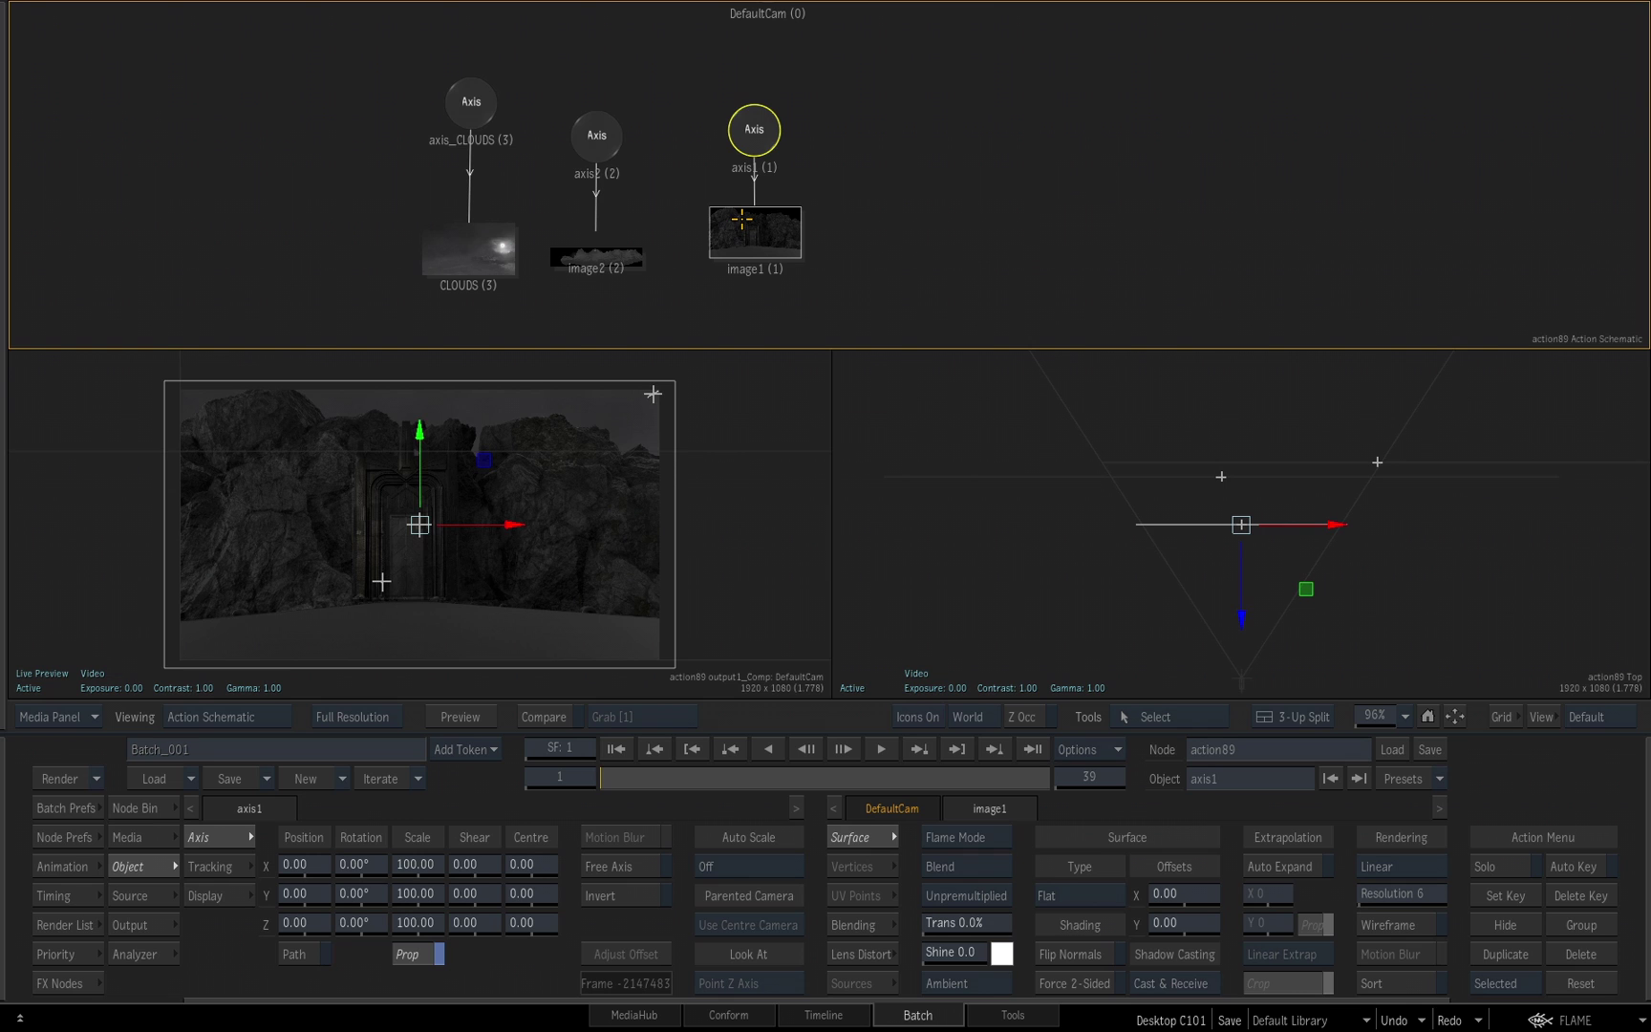
mouse_move(753, 132)
mouse_down()
mouse_move(749, 110)
mouse_move(750, 134)
mouse_up()
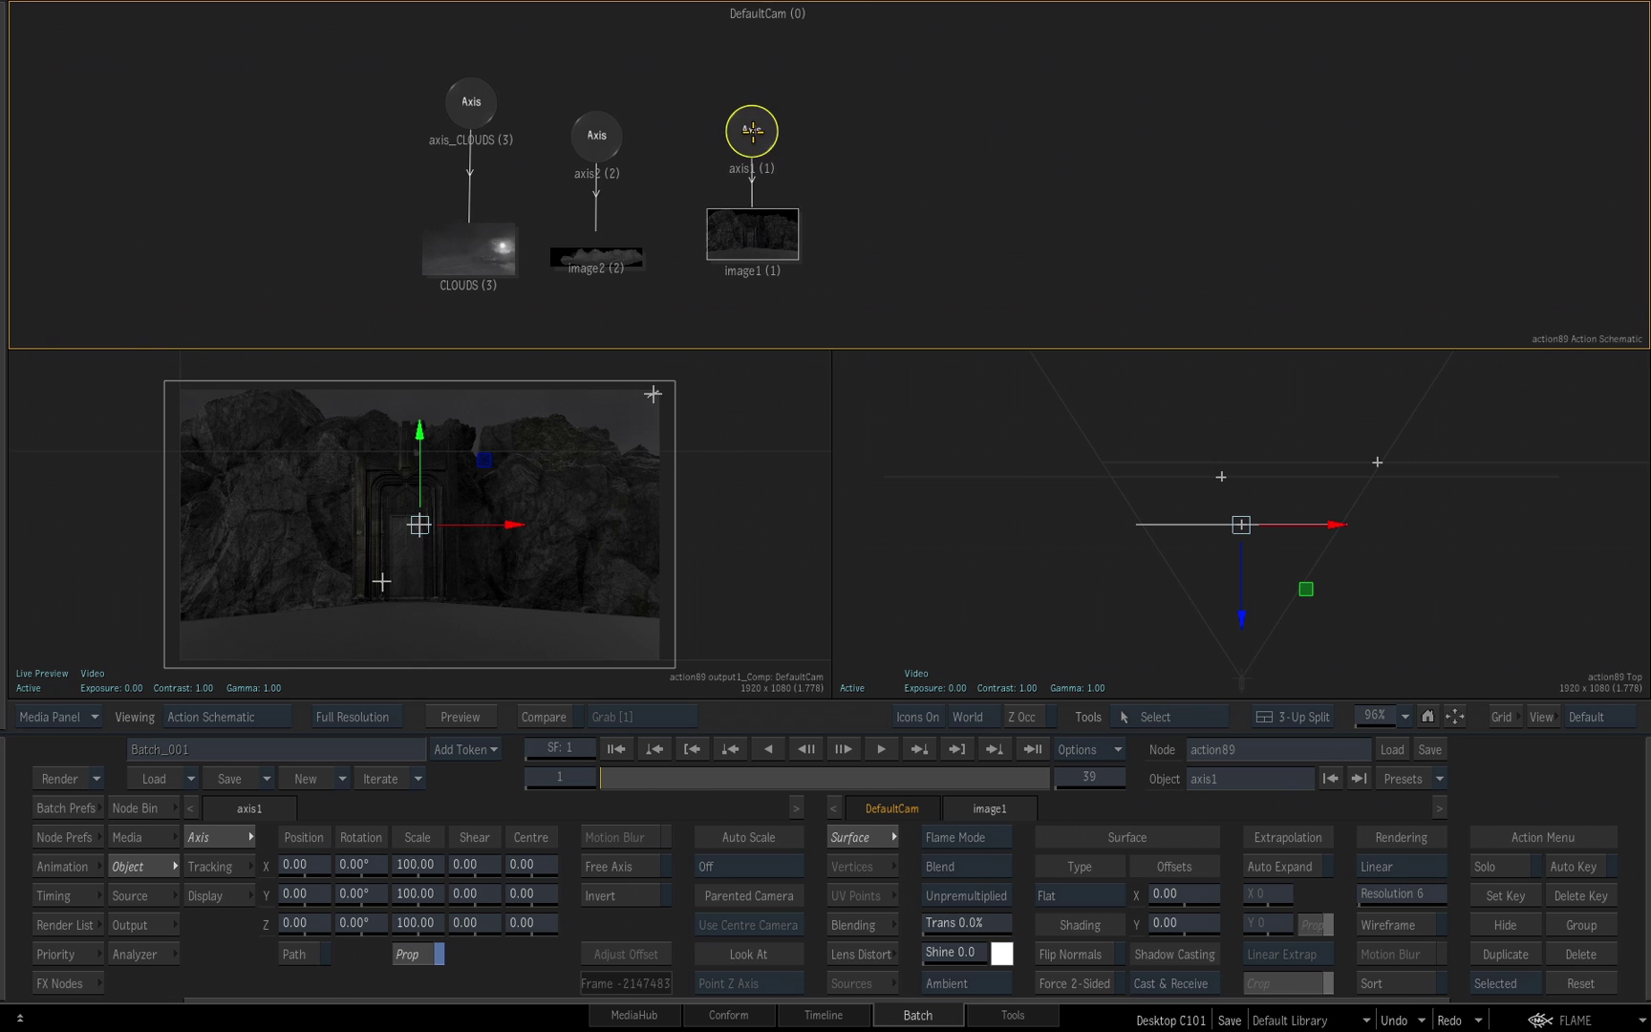
Step: Mirror the rock wall by setting the Y rotation of axis1 to 180 degrees
click(751, 130)
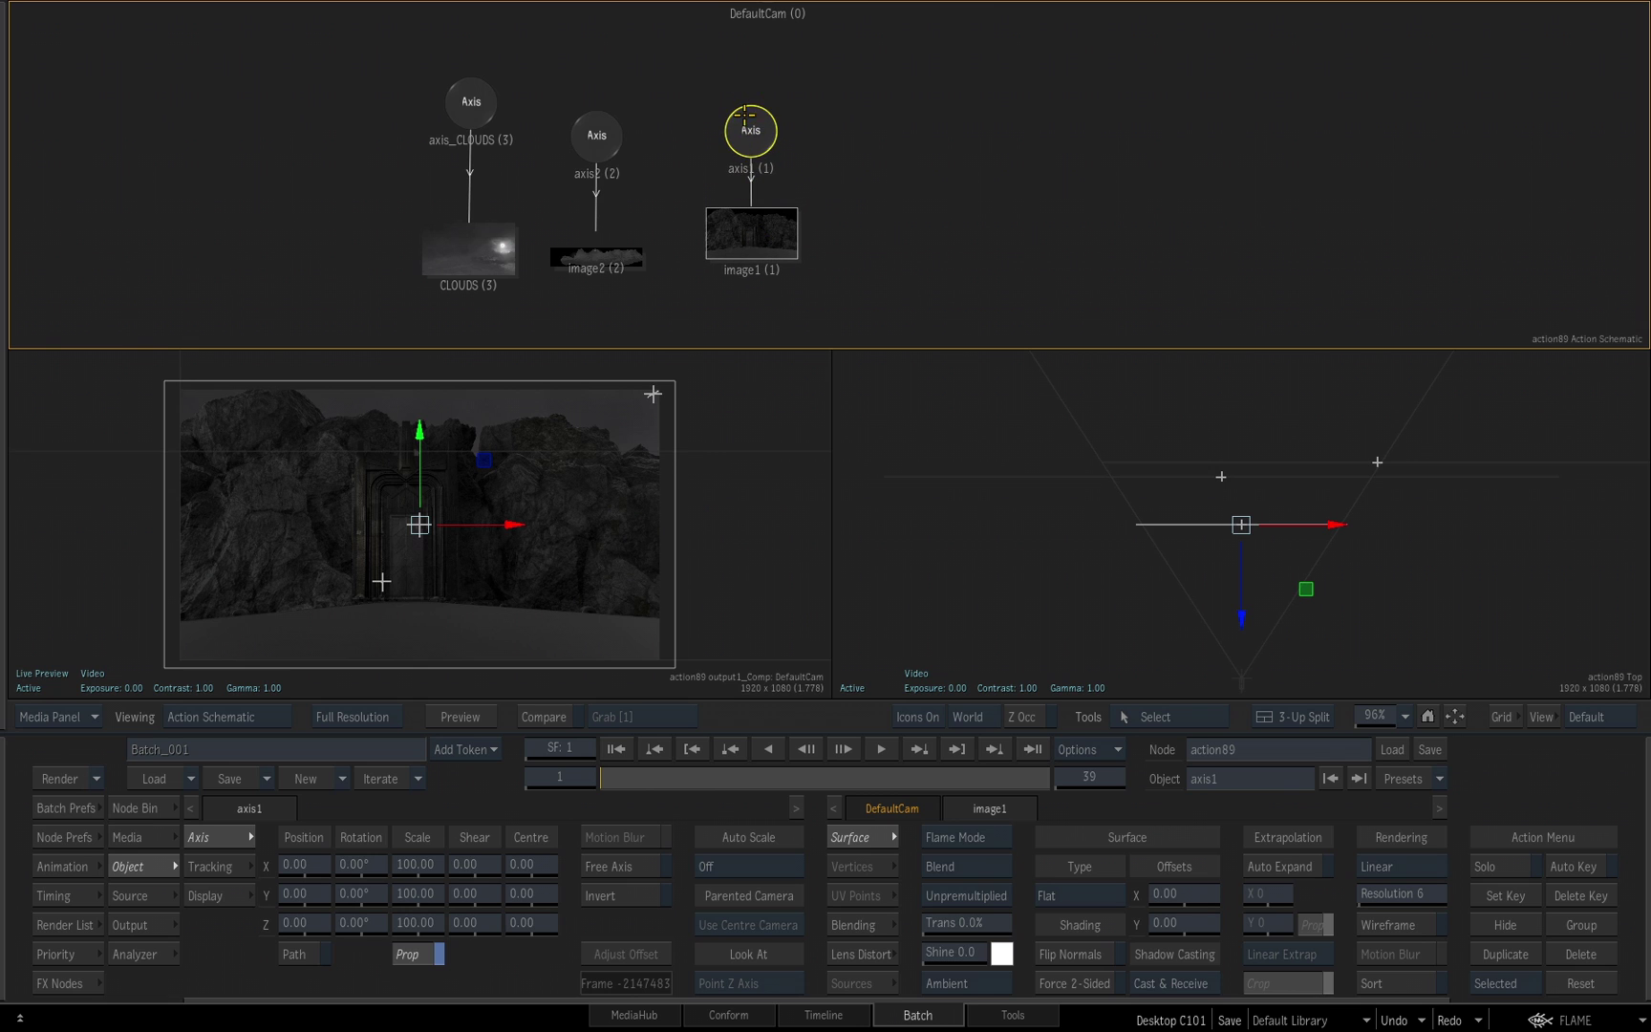
click(371, 897)
text(180)
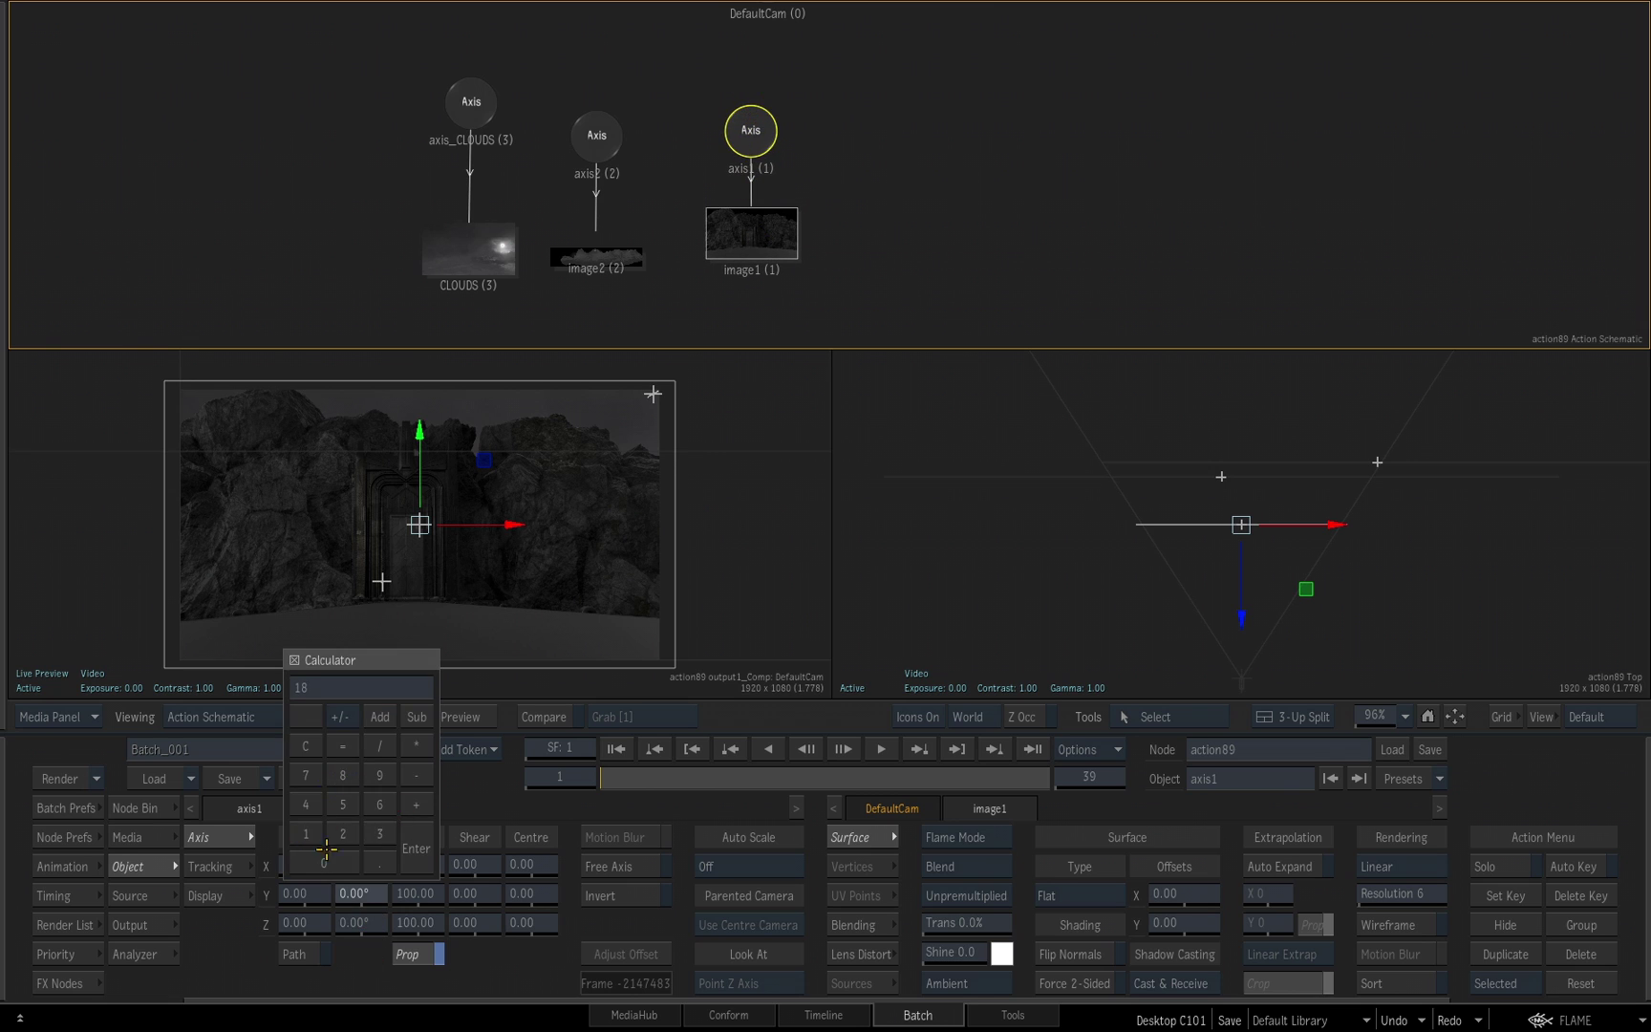
click(417, 848)
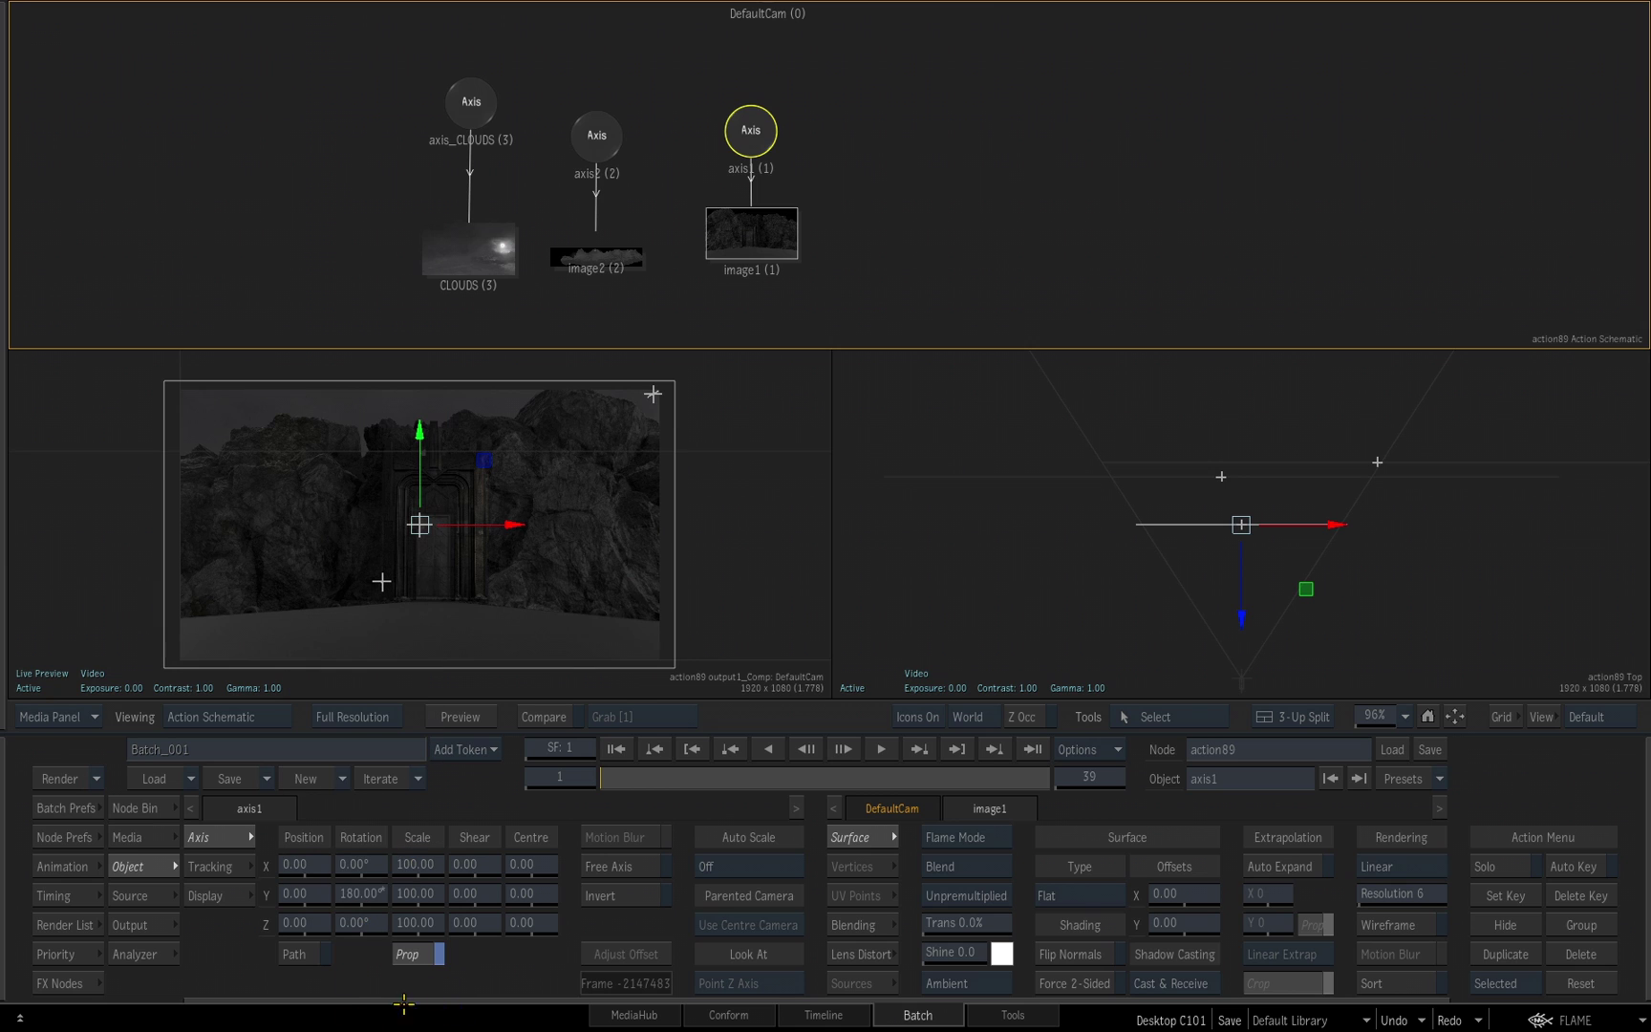